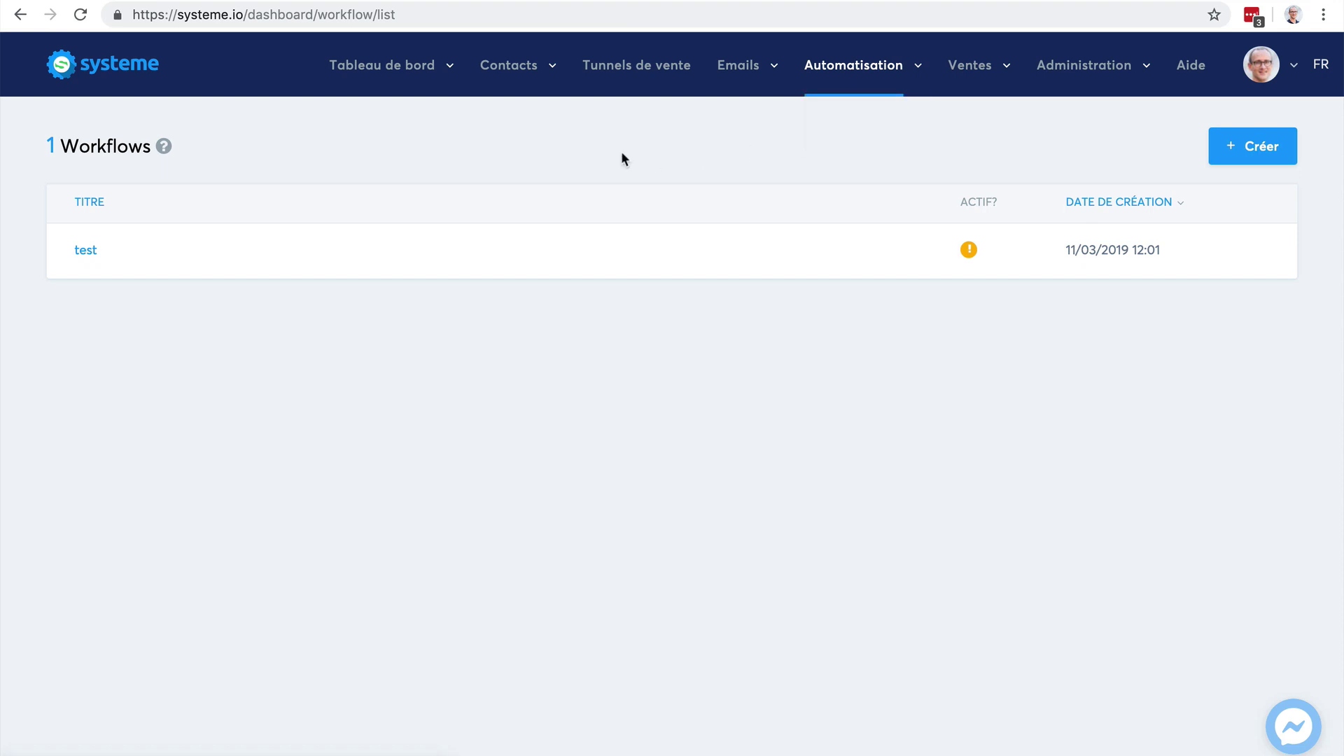
- Create a new workflow named "Workflow 1" and open it in the workflow builder
mouse_move(900, 99)
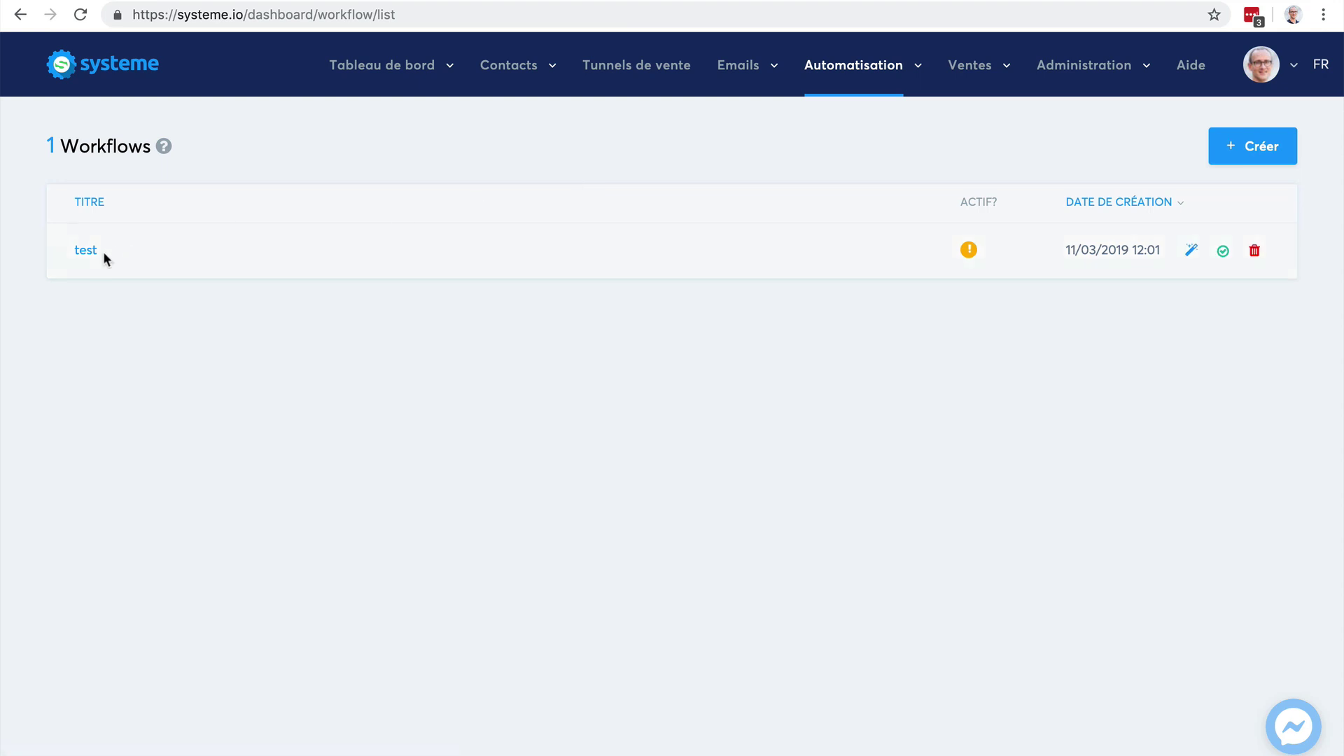
left_click(1251, 144)
left_click(637, 199)
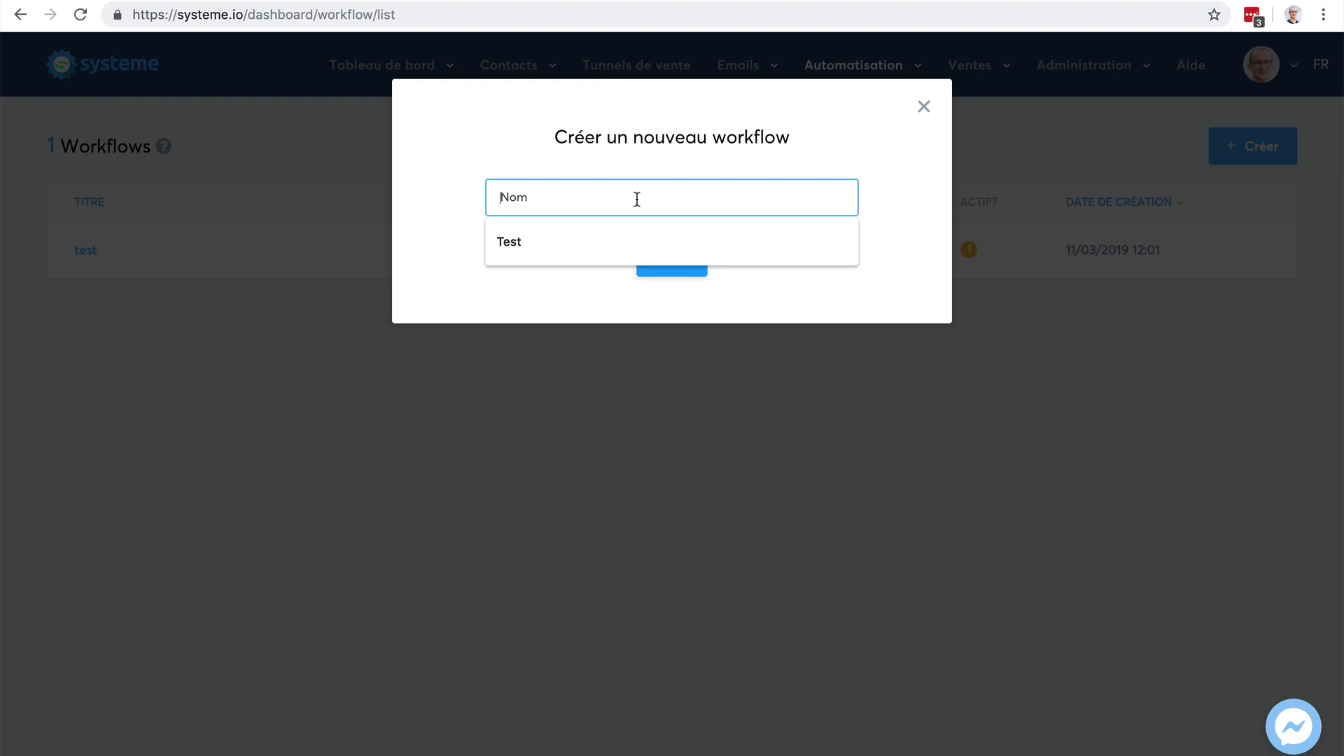
type("Workflow")
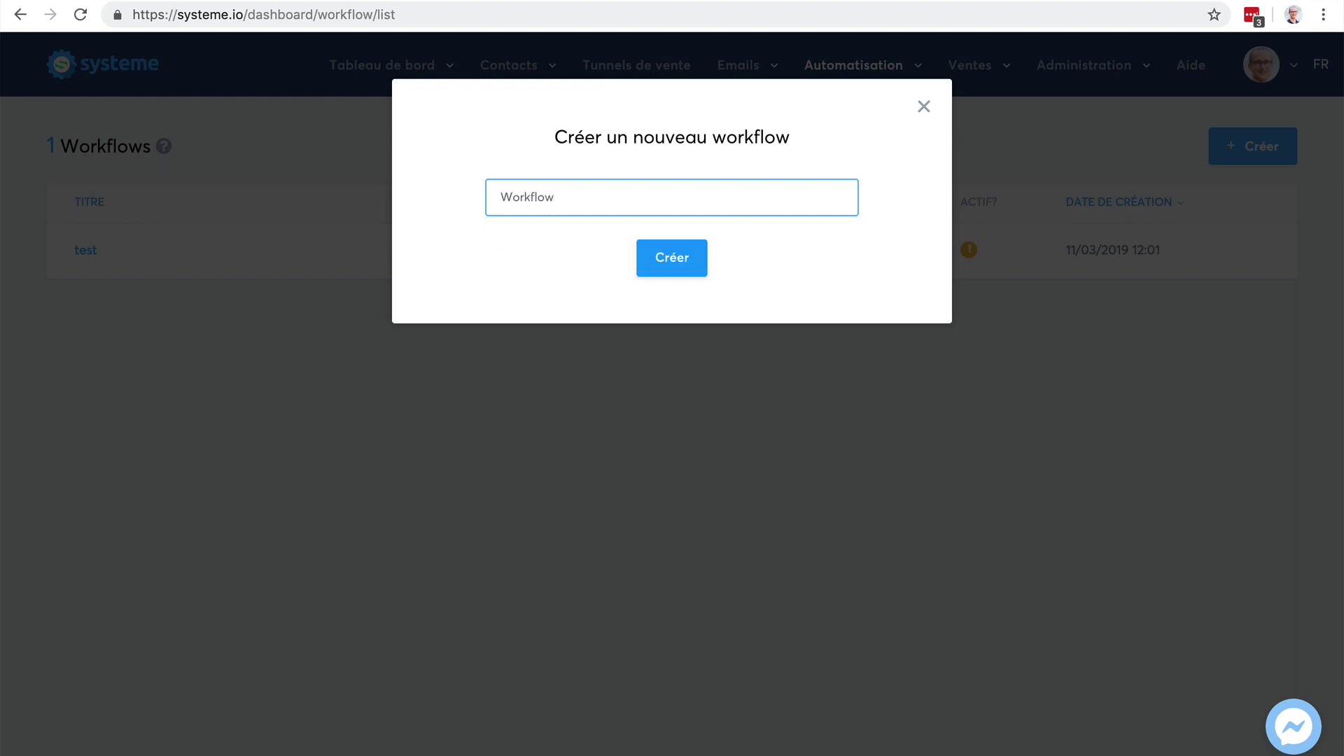
type(" 1")
left_click(684, 270)
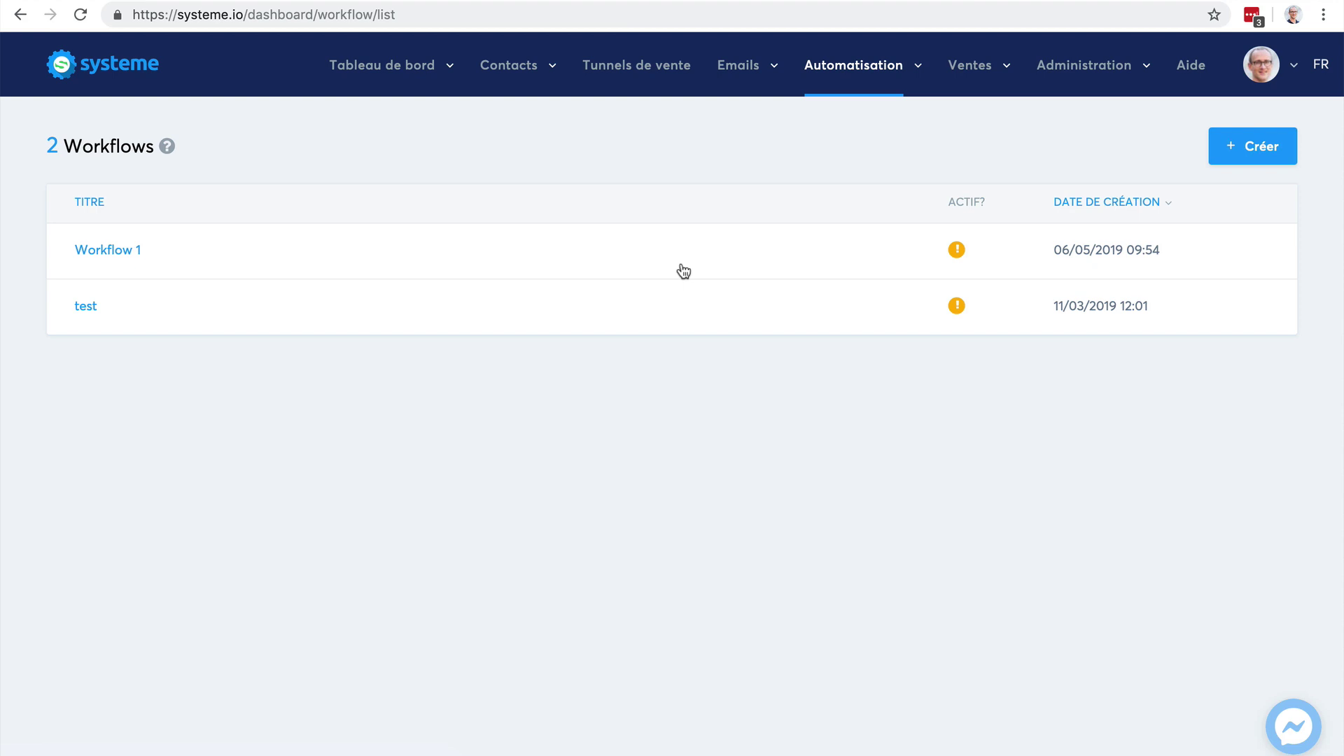
left_click(119, 255)
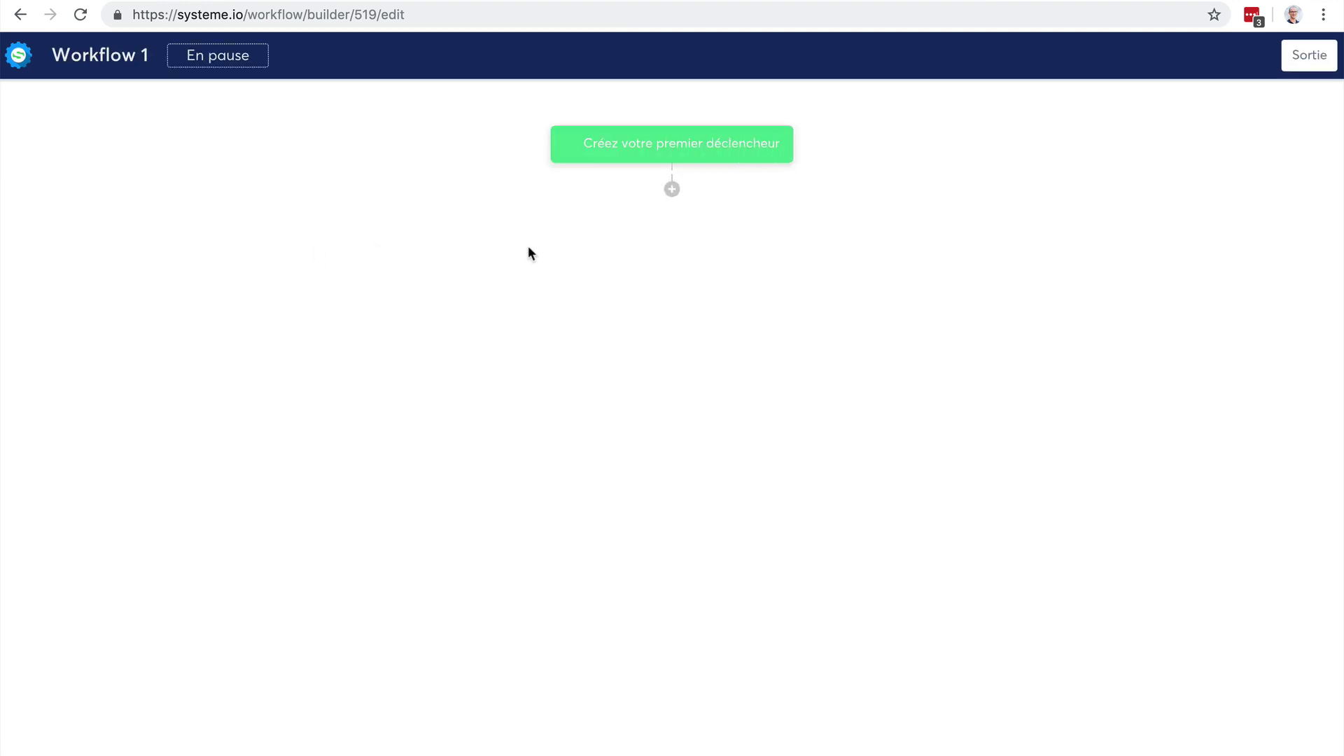
- Start the workflow's first trigger and set its type to "Formulaire d'inscription" after reviewing the available trigger types
left_click(614, 150)
left_click(734, 354)
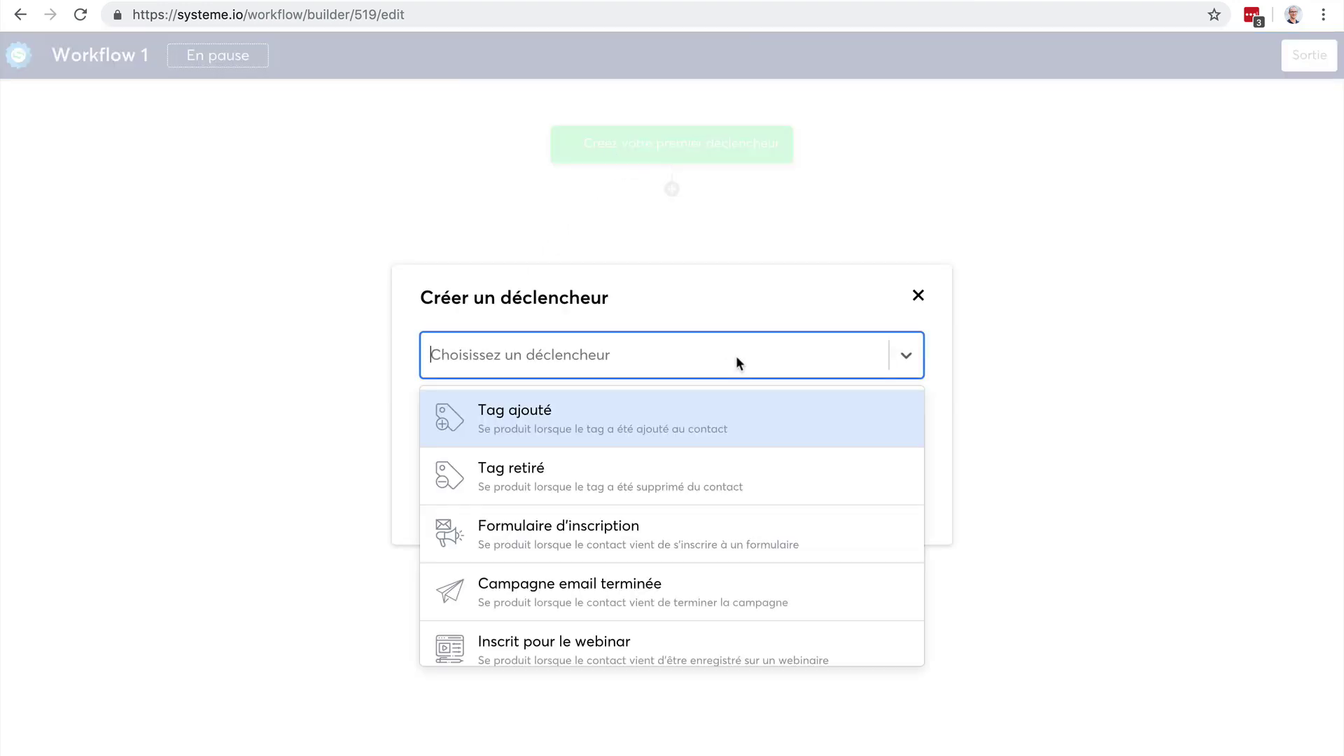
scroll(777, 462, "down", 1)
scroll(782, 478, "down", 3)
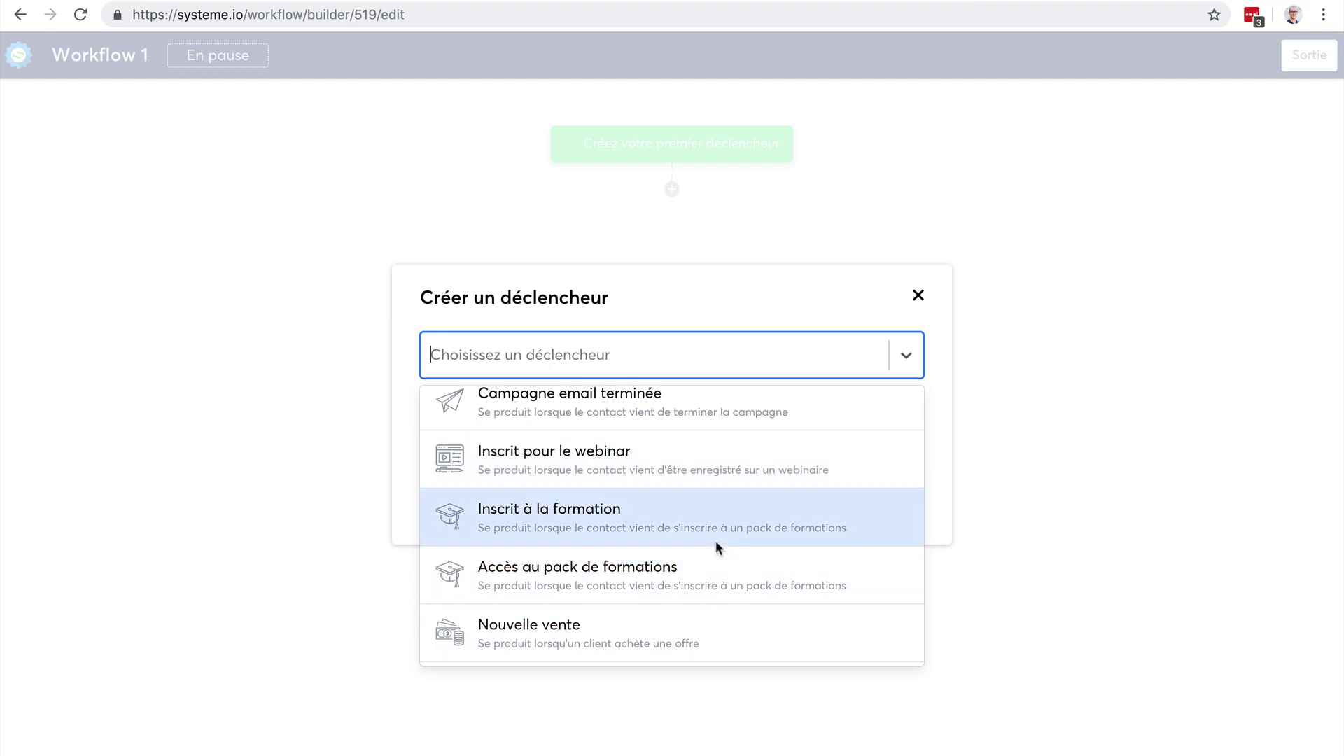
scroll(715, 541, "up", 3)
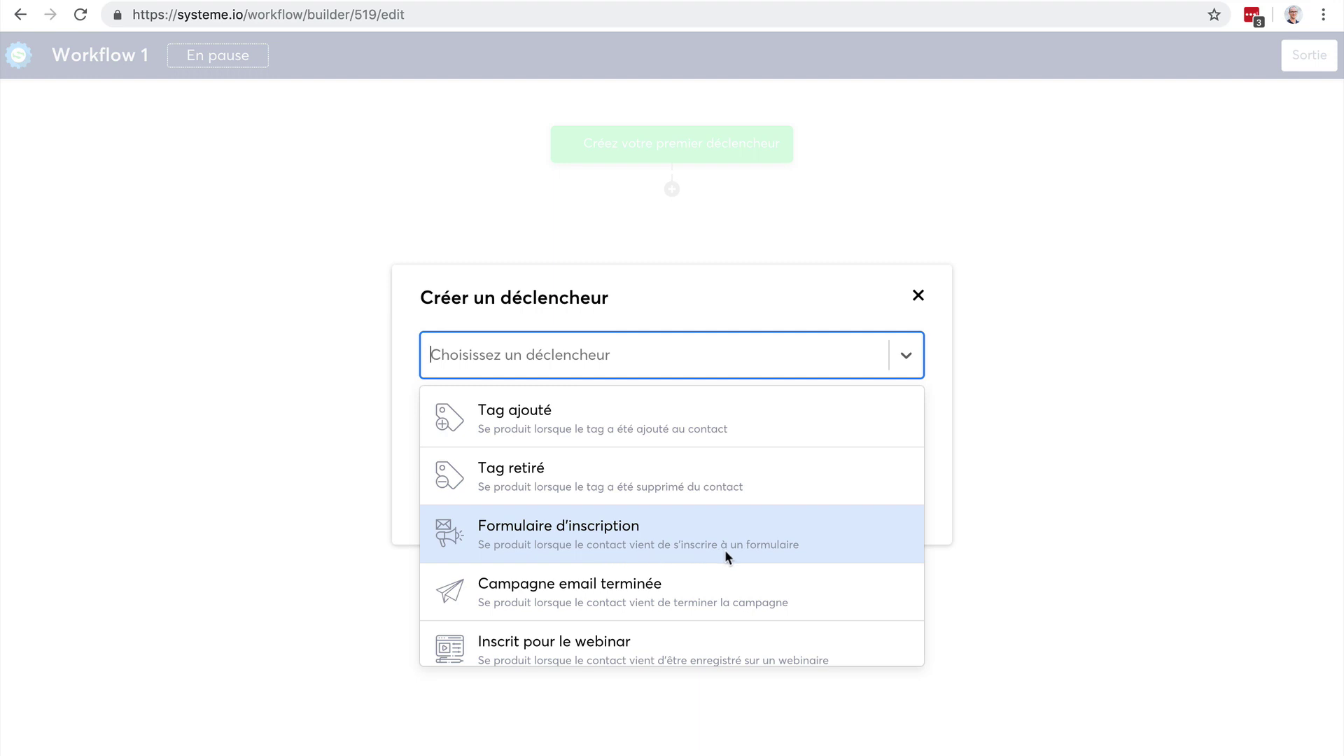
scroll(725, 553, "down", 1)
scroll(724, 553, "down", 3)
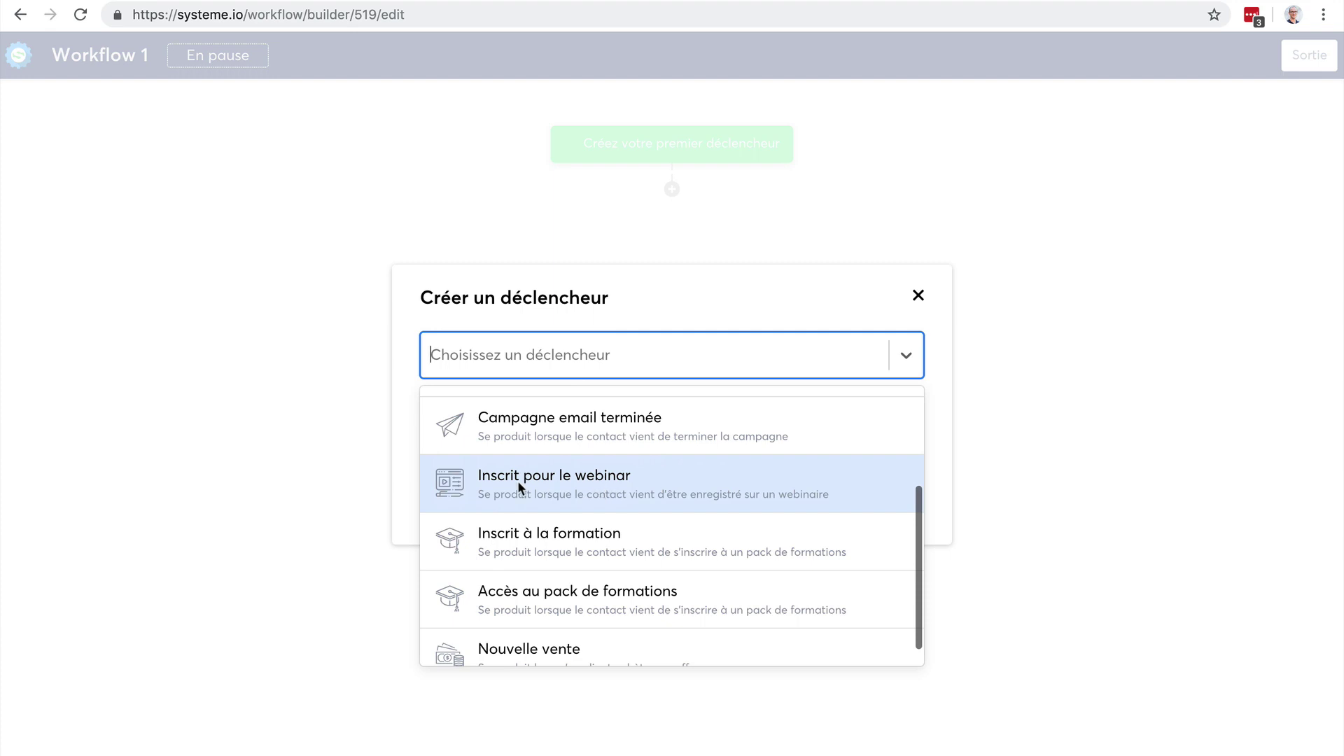
scroll(648, 547, "down", 1)
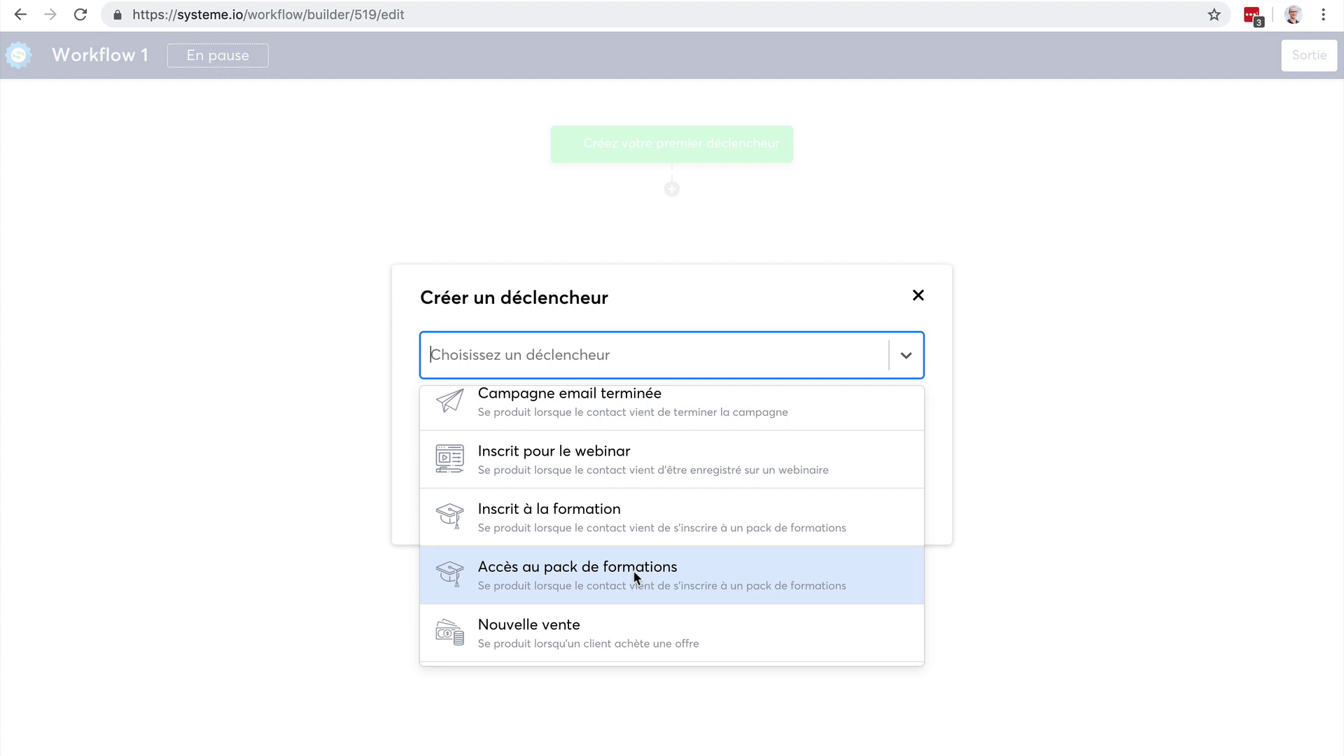
scroll(625, 542, "up", 3)
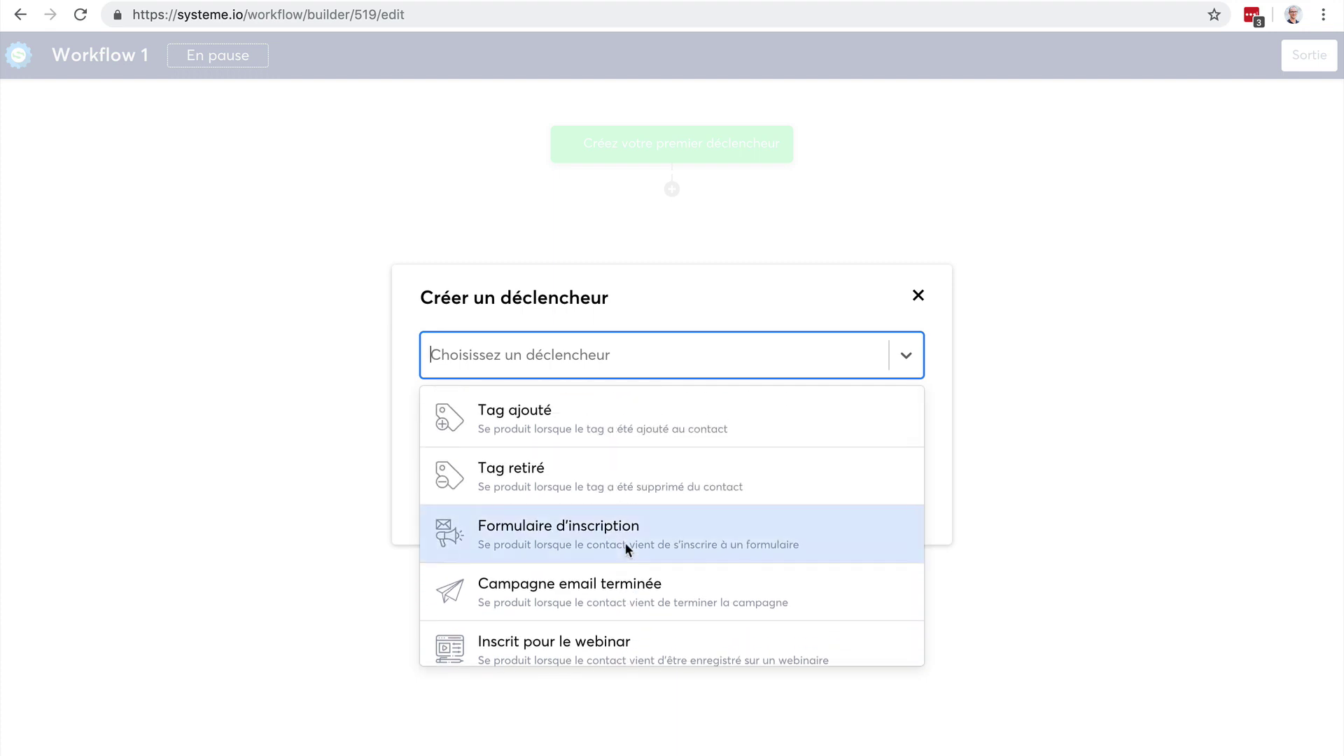
left_click(625, 546)
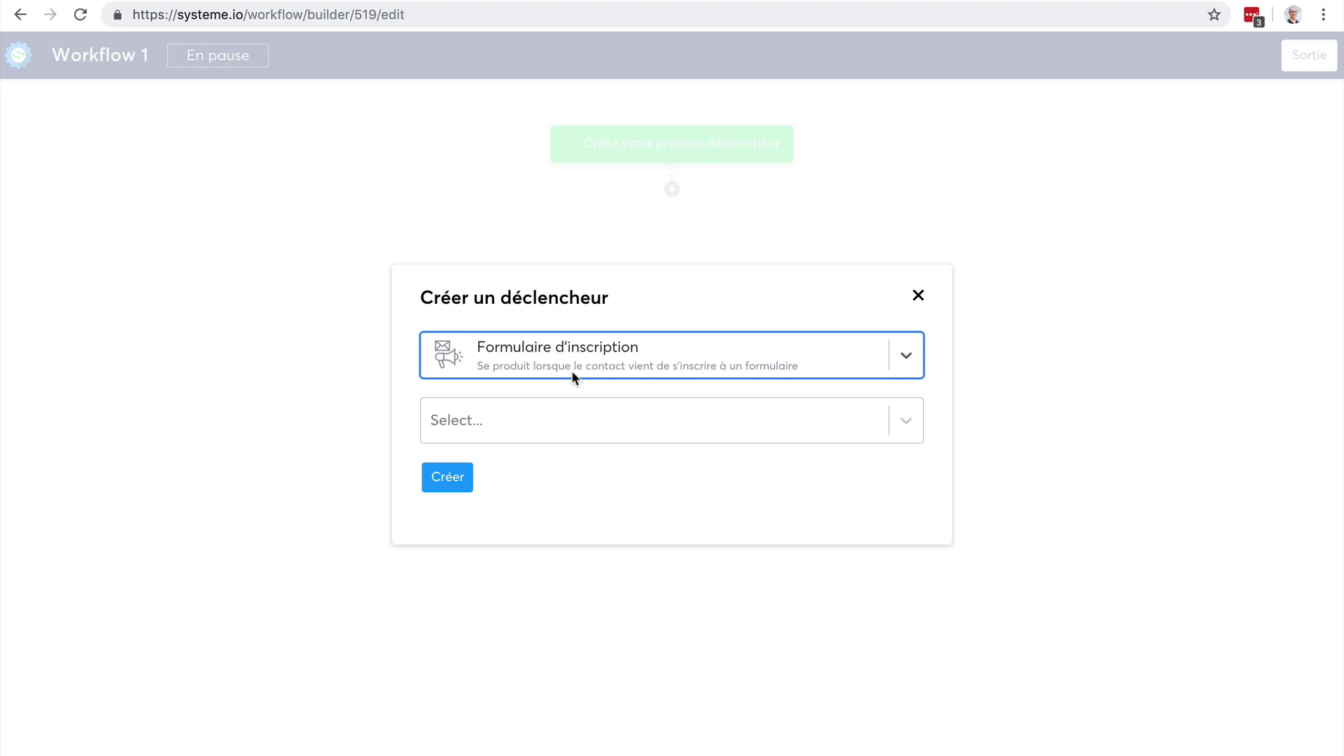
- Search the forms for "page de capture", choose "Page de capture 2" from Formation SIO EN, and create the trigger
left_click(889, 423)
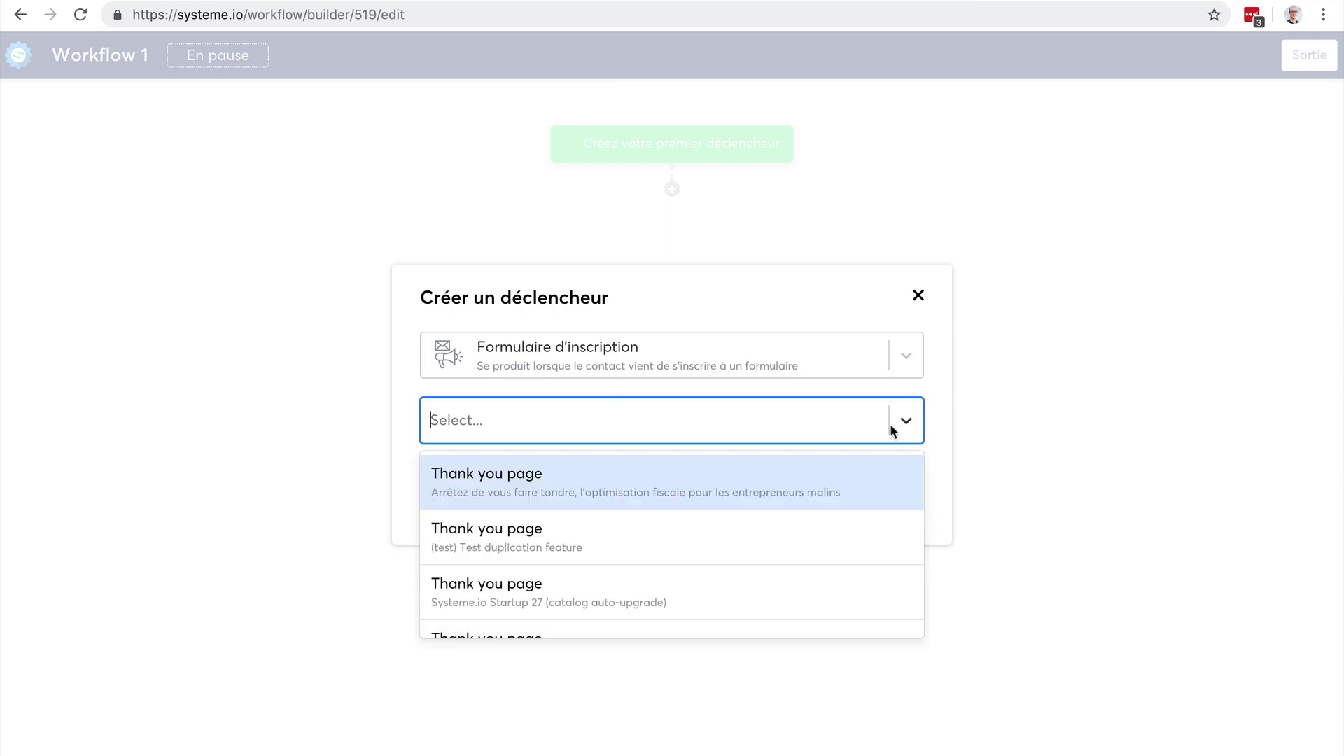
scroll(746, 549, "down", 10)
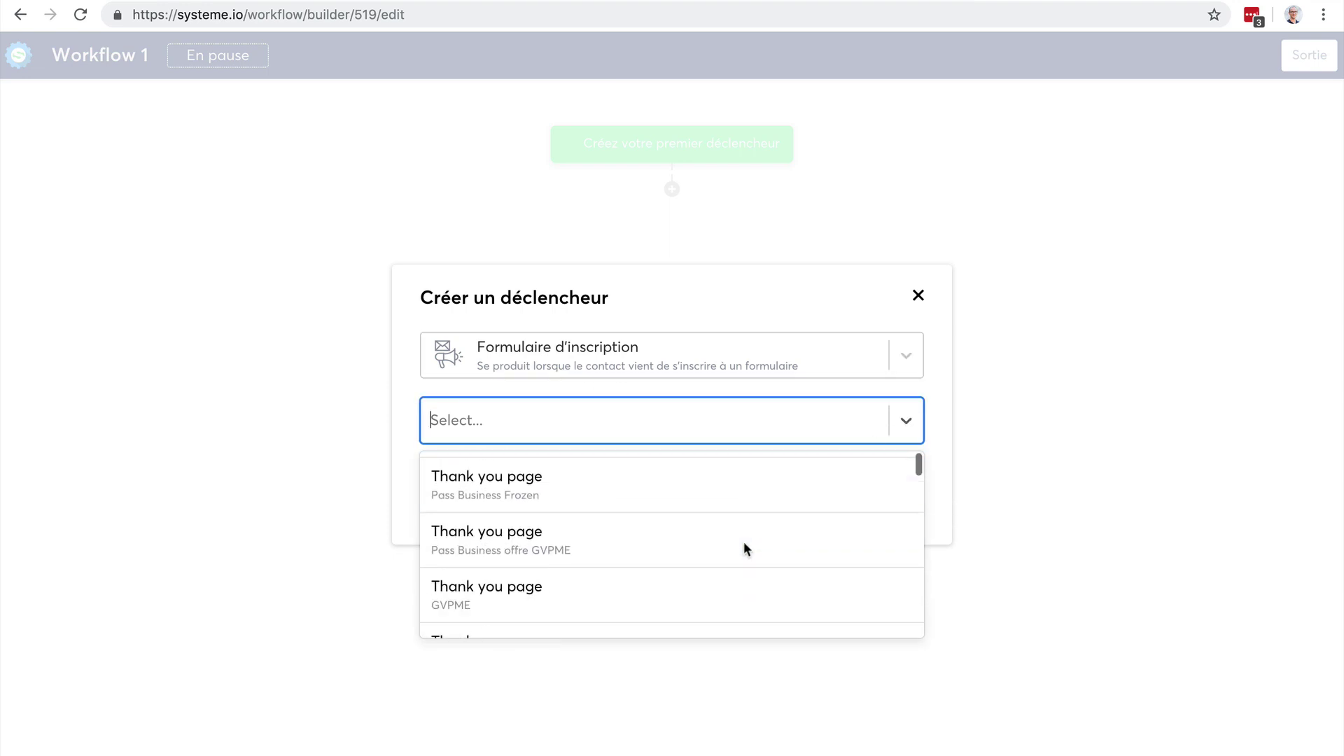
scroll(746, 548, "down", 5)
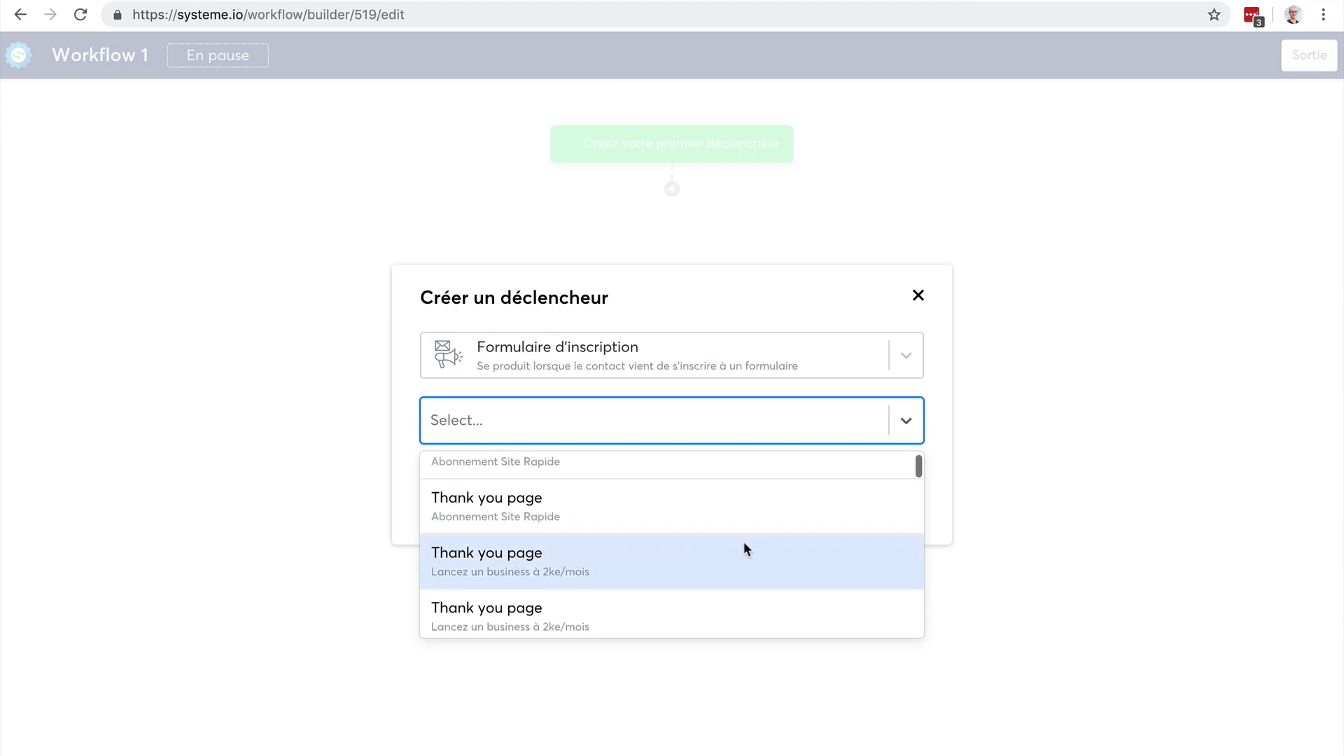
scroll(746, 548, "down", 5)
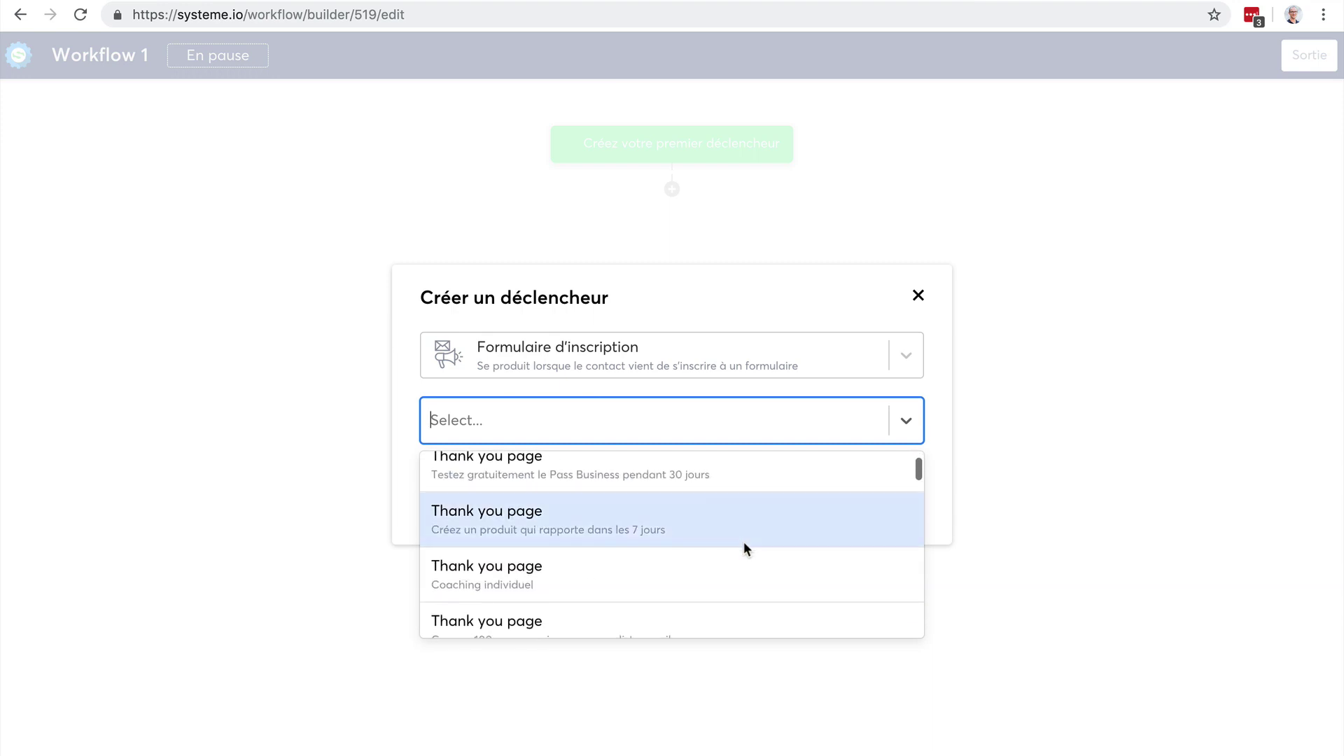
scroll(746, 546, "down", 3)
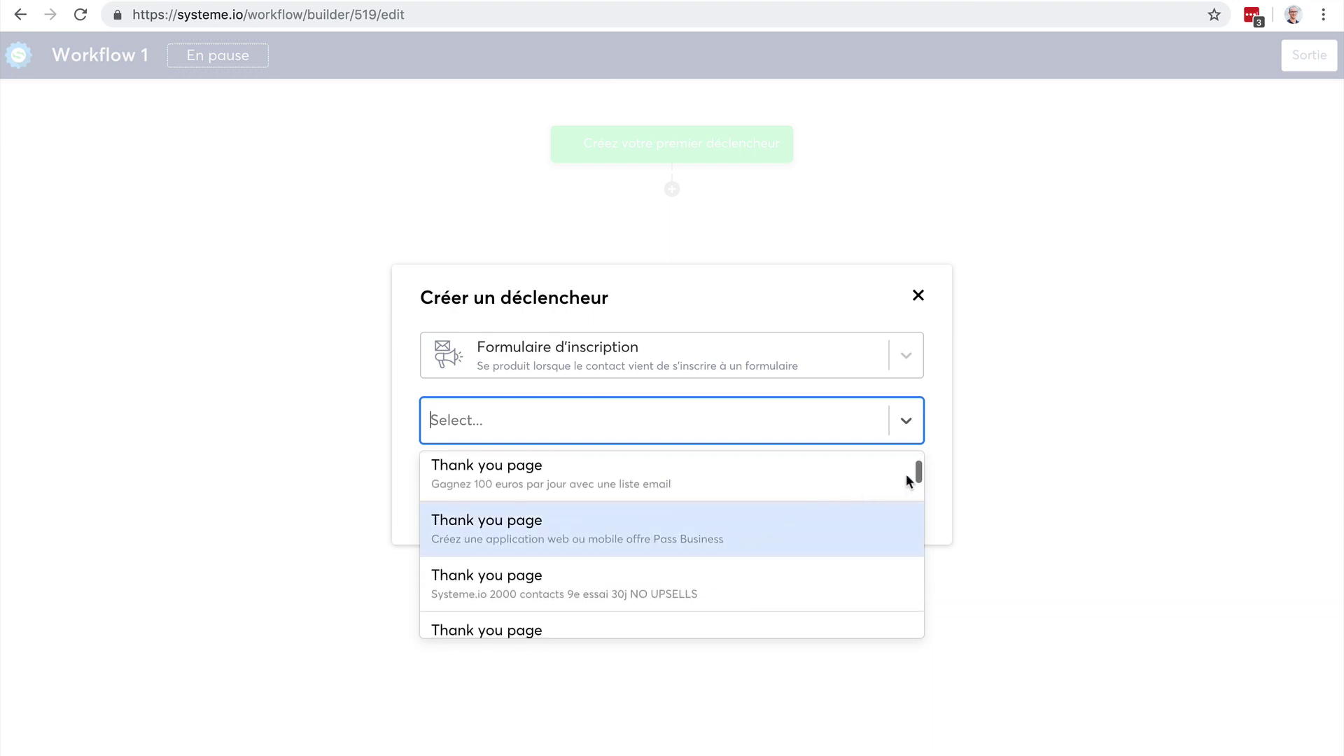
left_click_drag(917, 472, 913, 487)
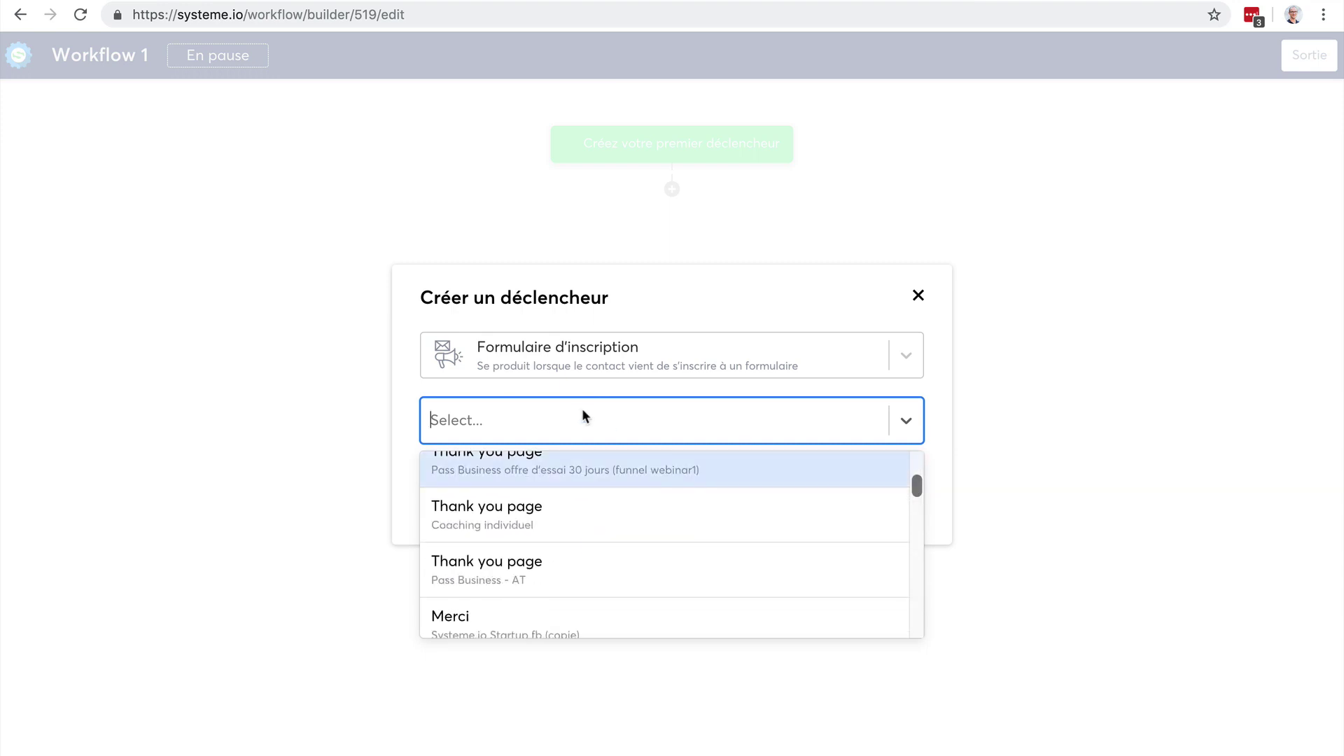
type("page de capture")
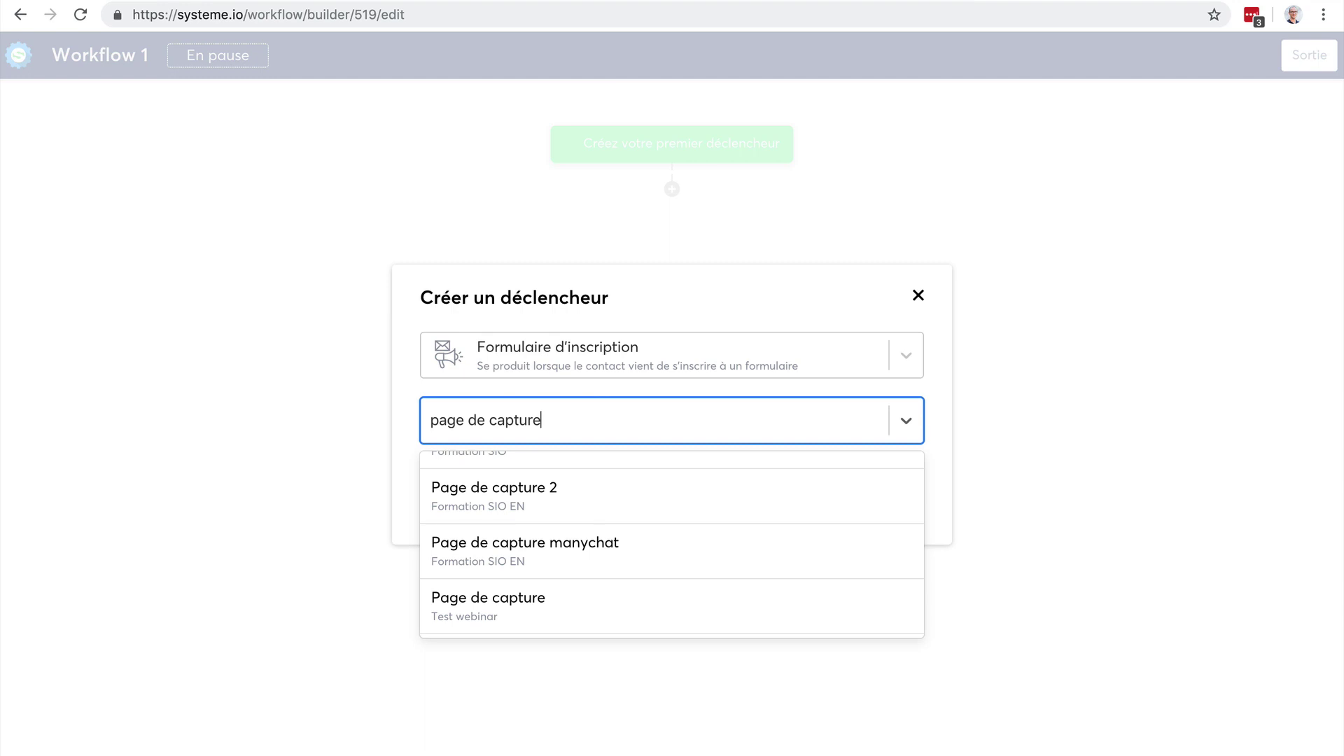
scroll(610, 521, "up", 3)
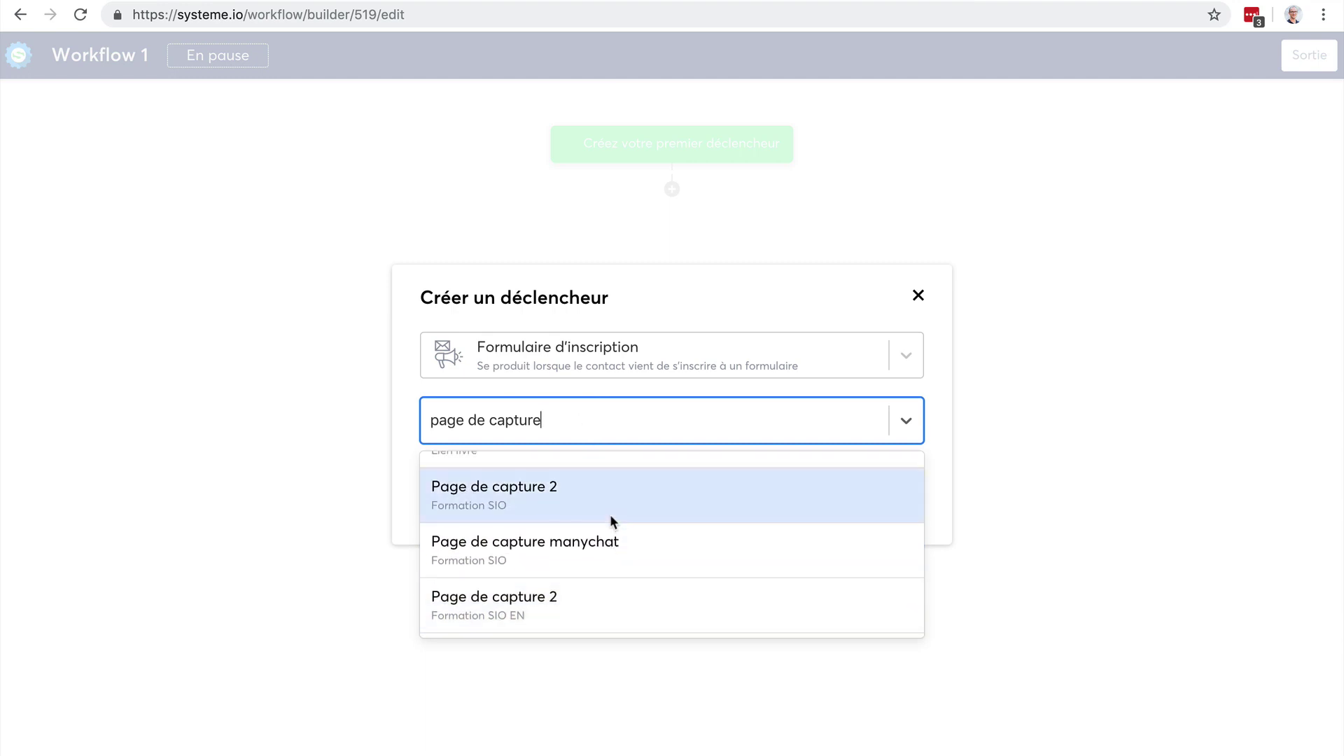
scroll(611, 514, "down", 1)
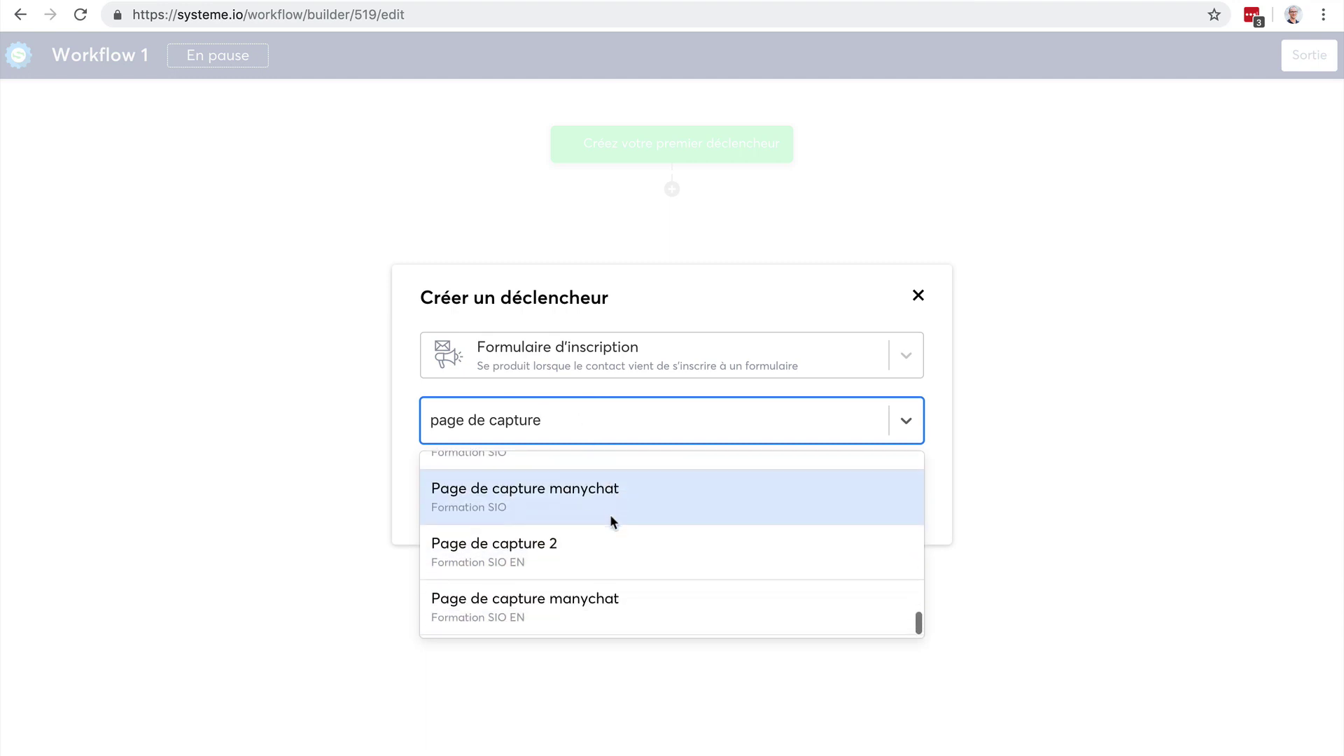
left_click(579, 555)
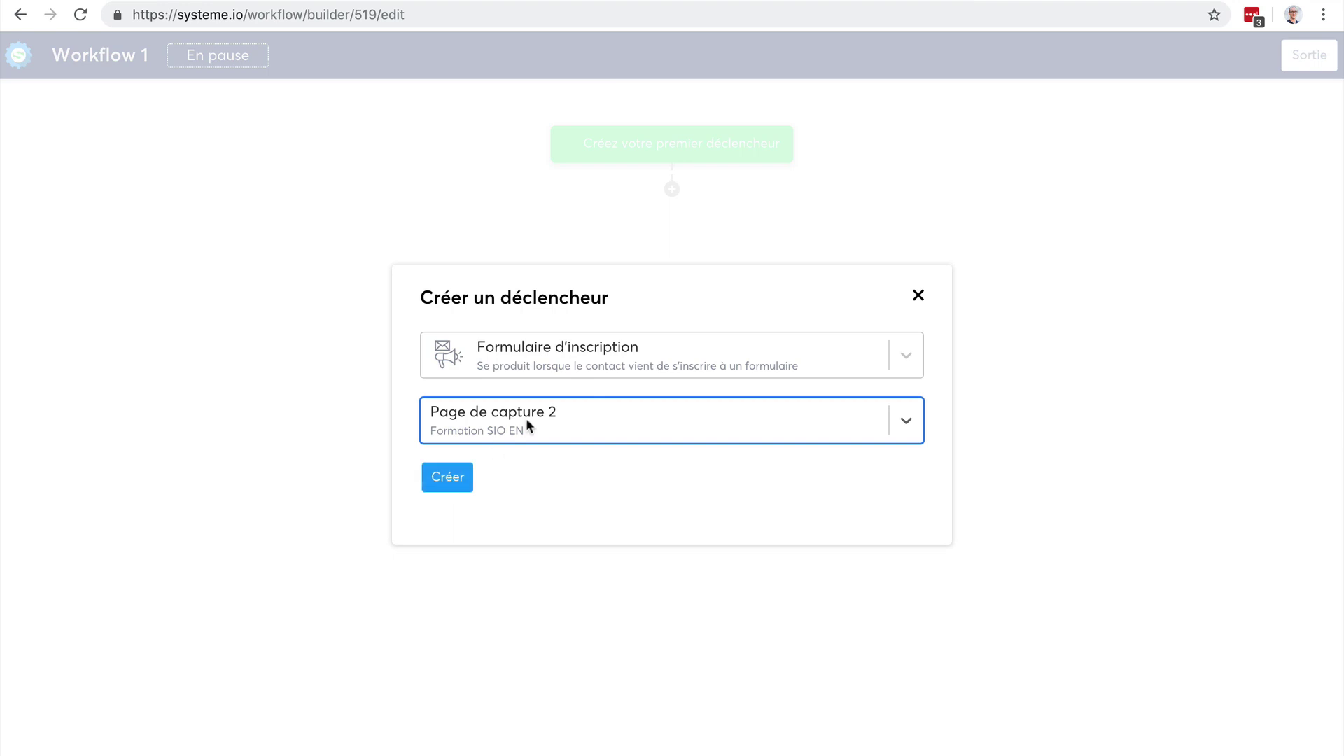
left_click(450, 477)
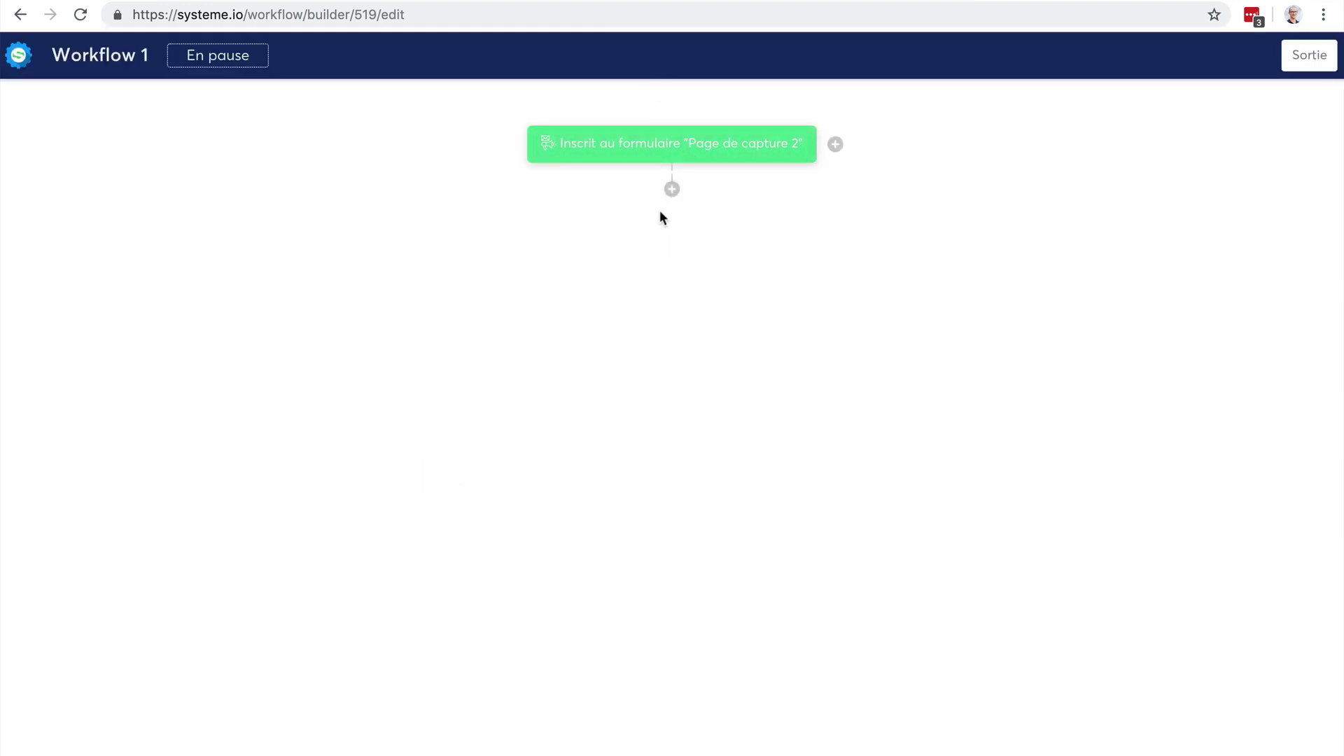
- Add an action step below the form trigger and set its type to "Ajouter un tag" after reviewing the available actions
left_click(671, 191)
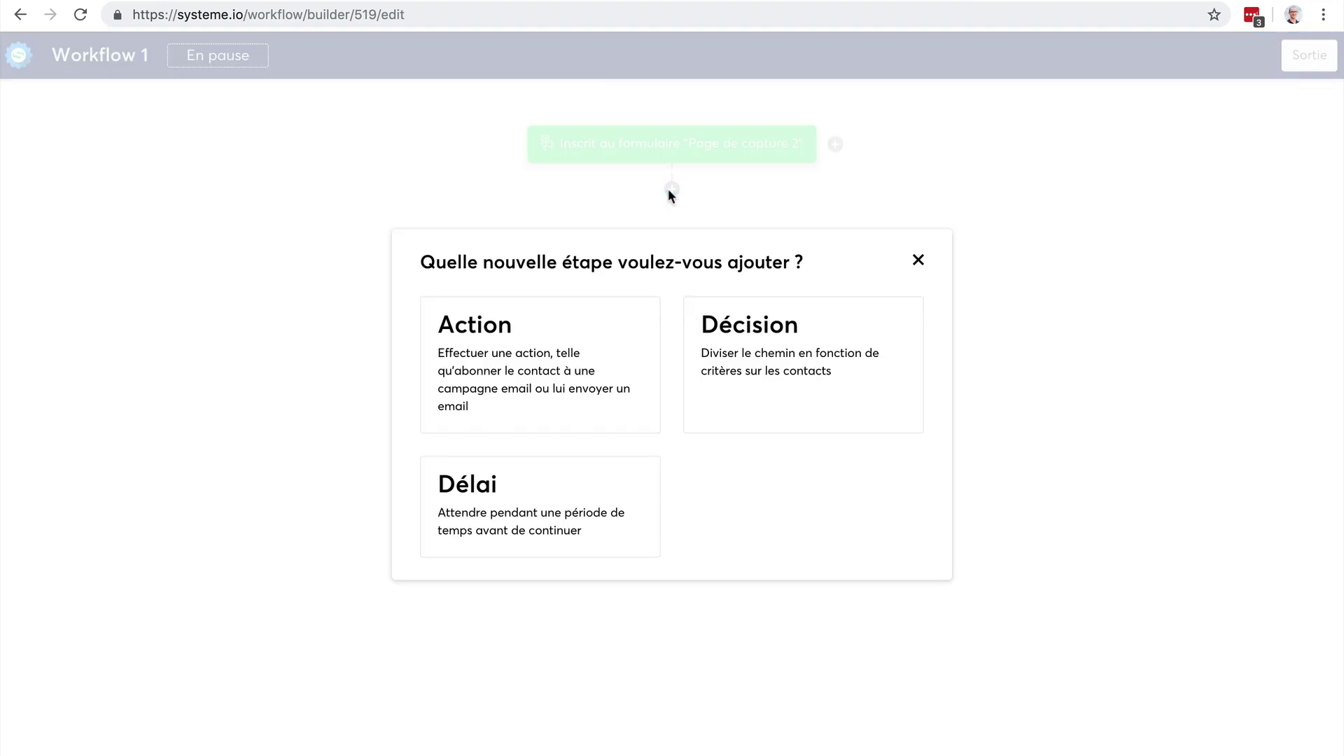
left_click(562, 357)
left_click(906, 361)
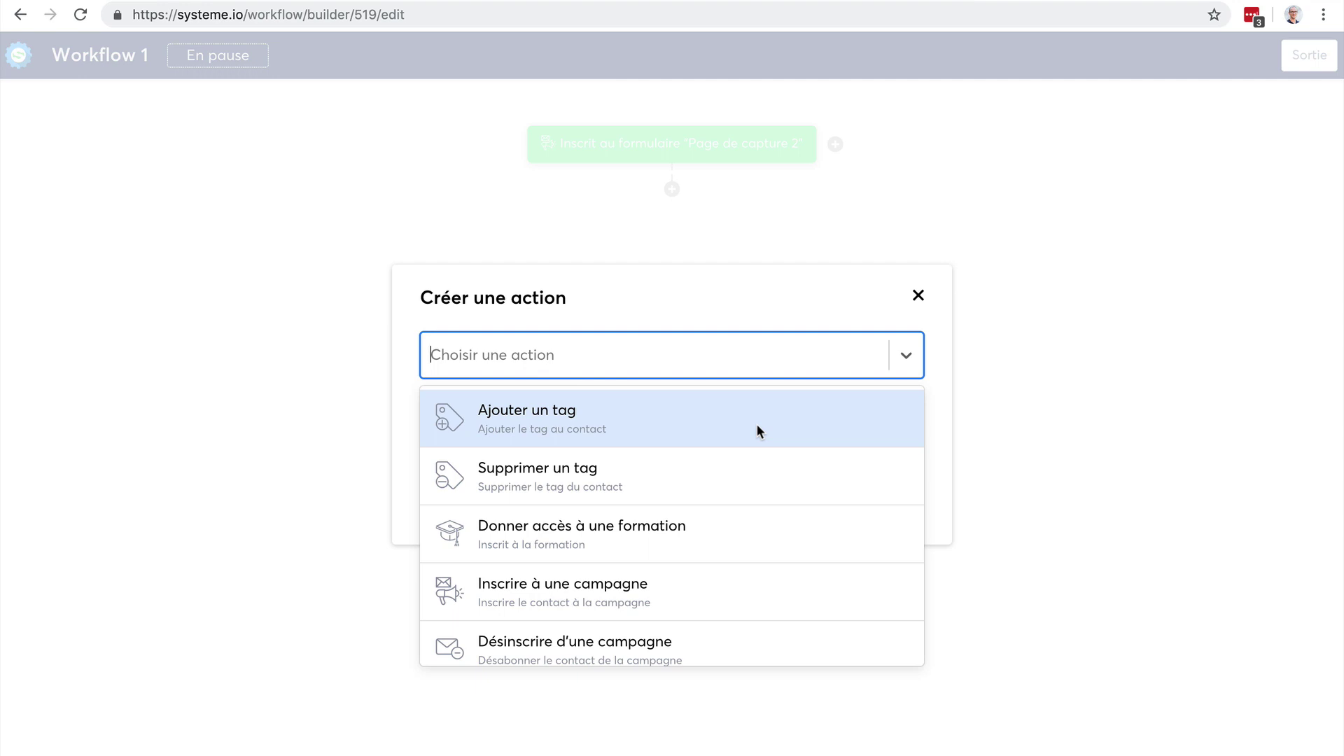
scroll(756, 476, "down", 2)
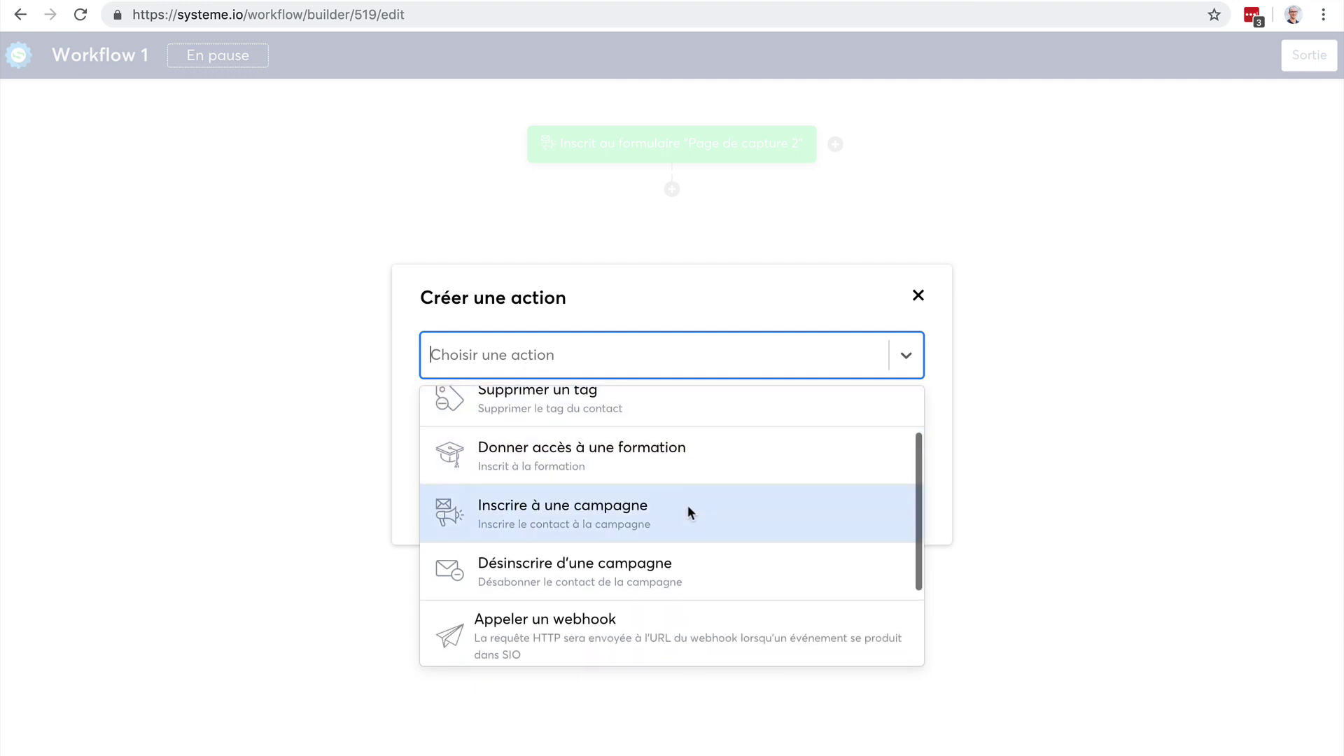
scroll(688, 506, "down", 4)
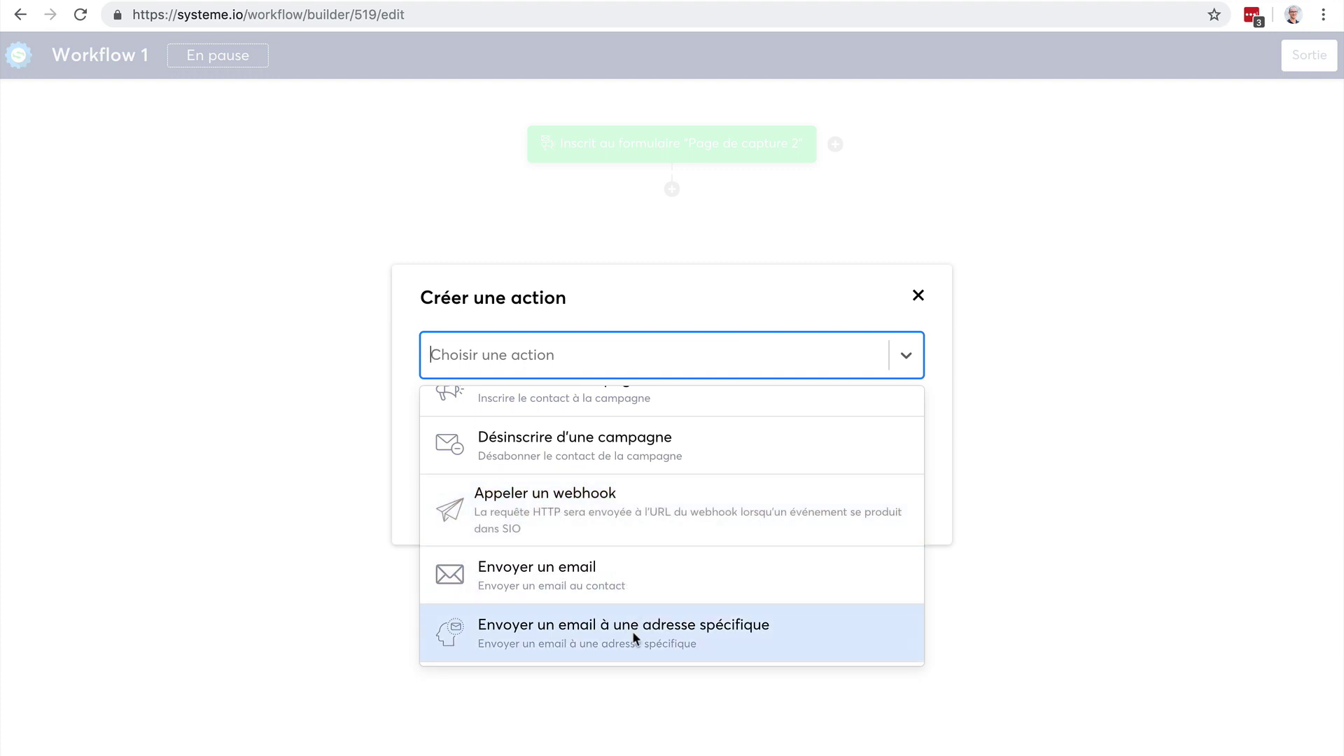
scroll(641, 570, "up", 3)
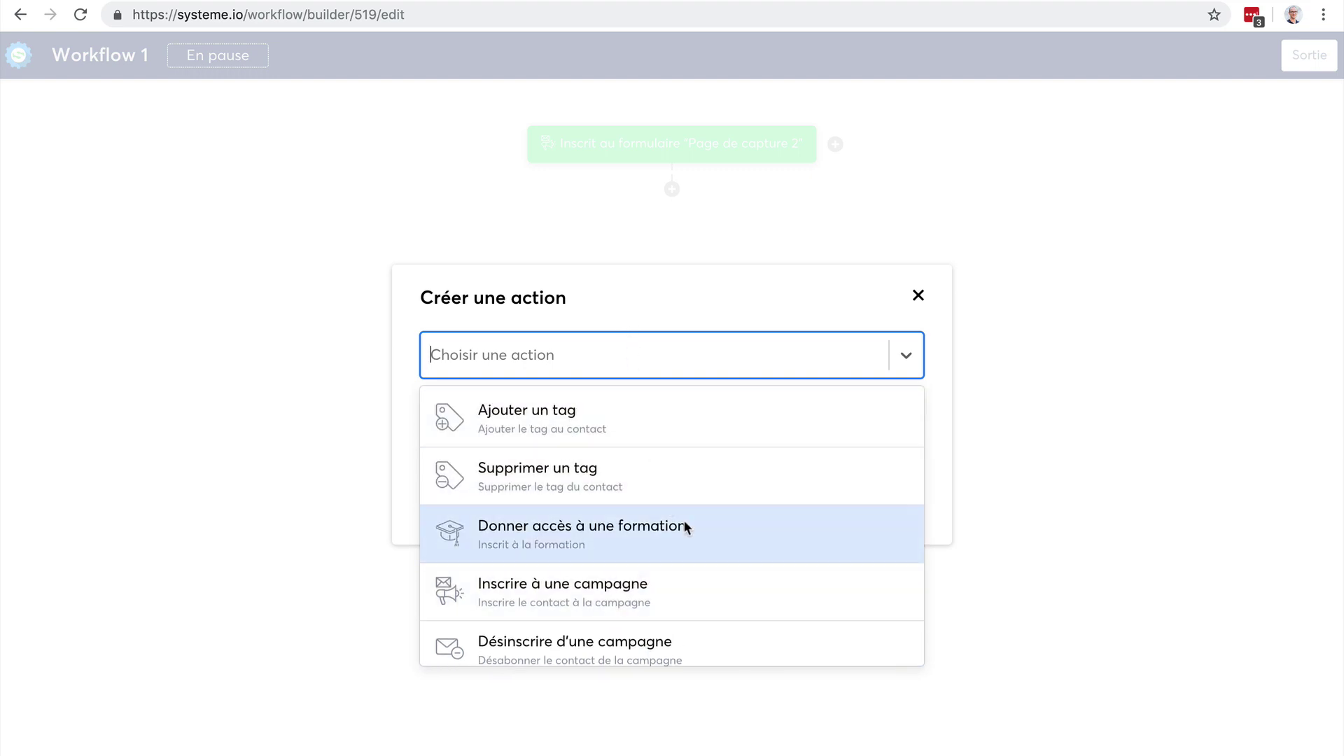
scroll(683, 520, "down", 2)
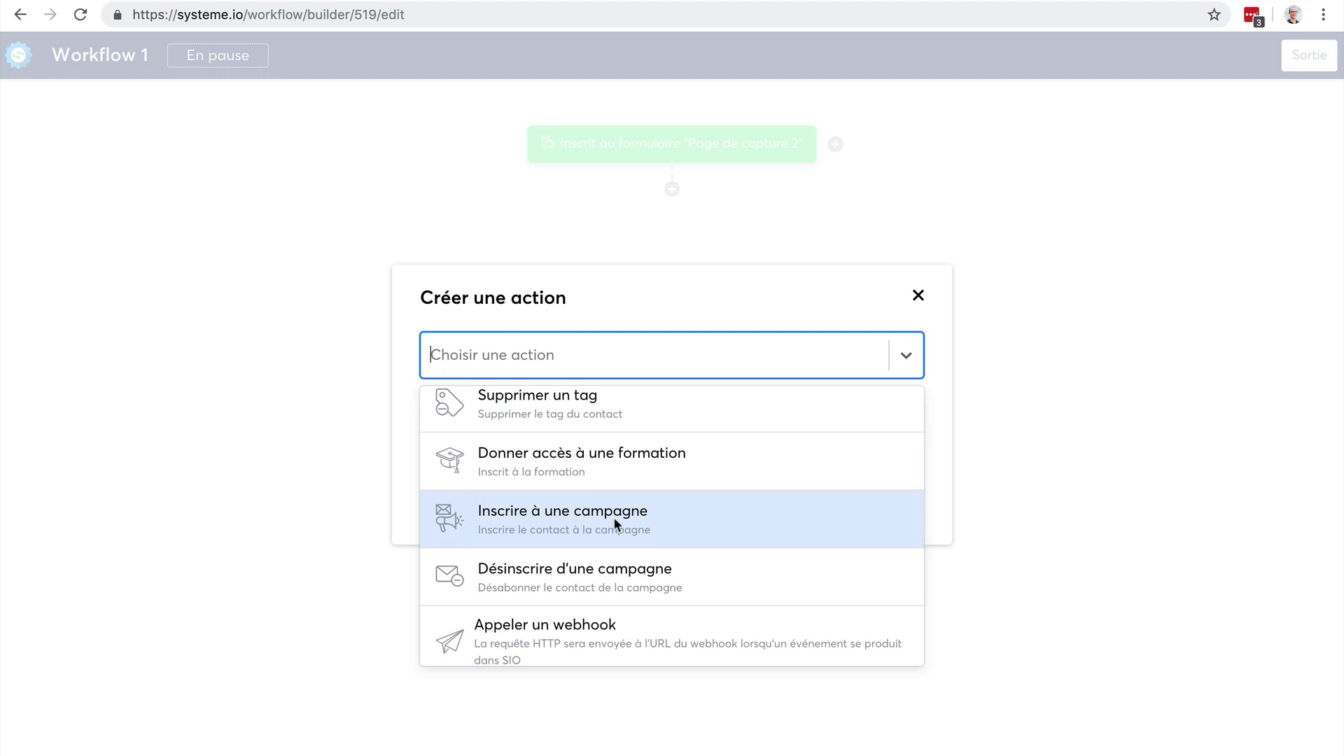
scroll(614, 524, "up", 2)
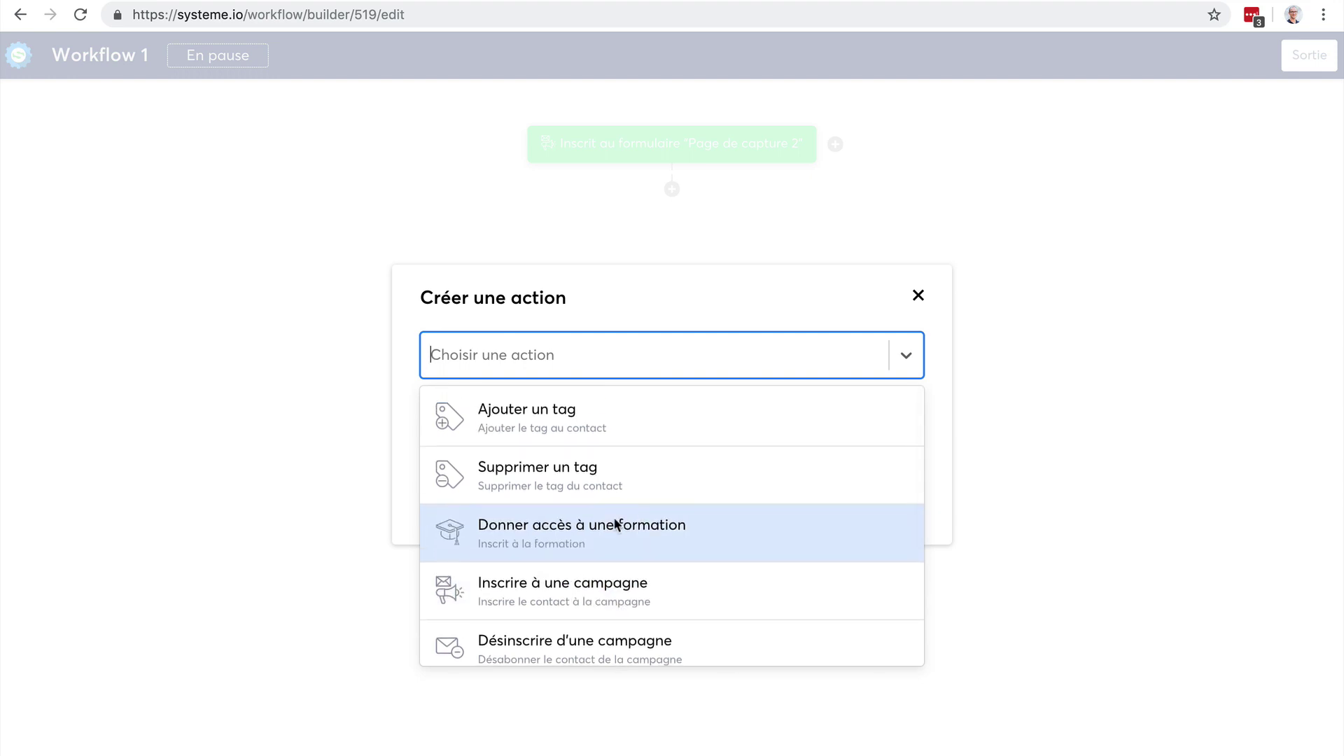
left_click(609, 415)
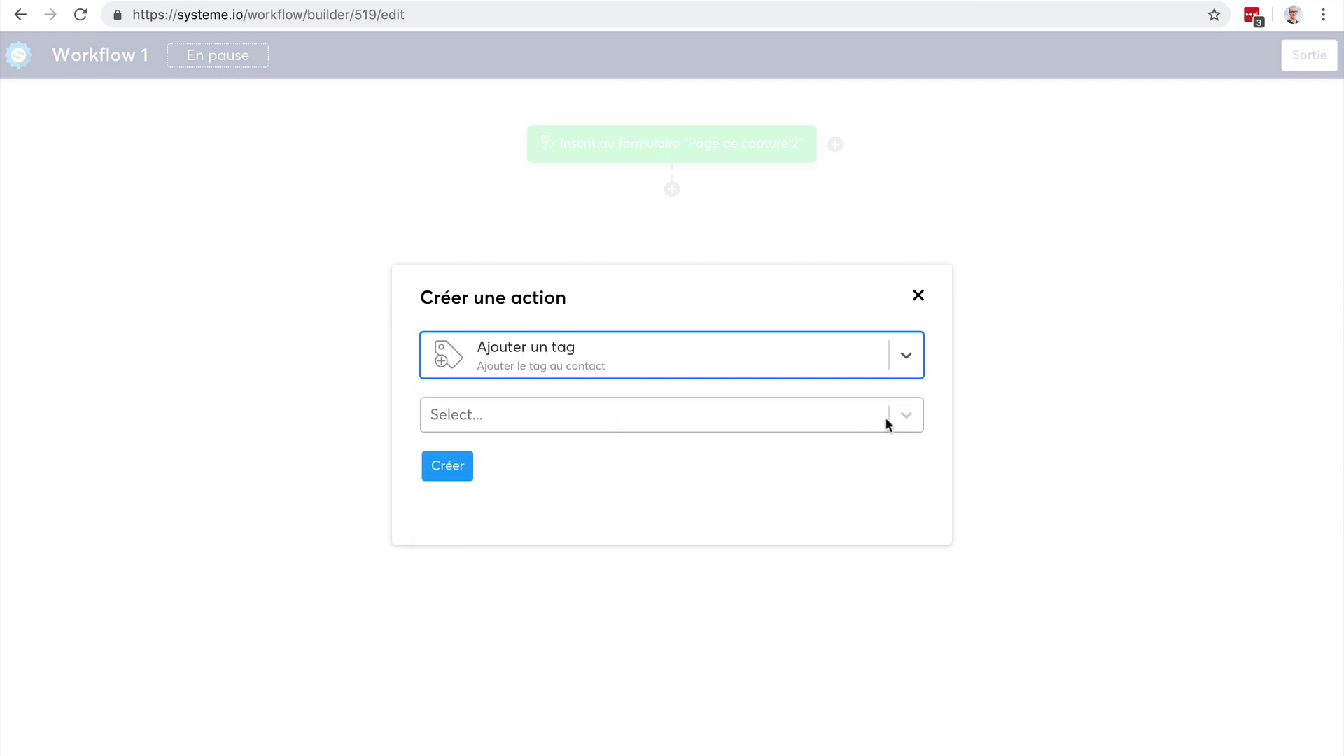
- Search the tags for "free", select "systemeio-free-user-en", and create the tag action
left_click(887, 418)
left_click(697, 410)
type("f")
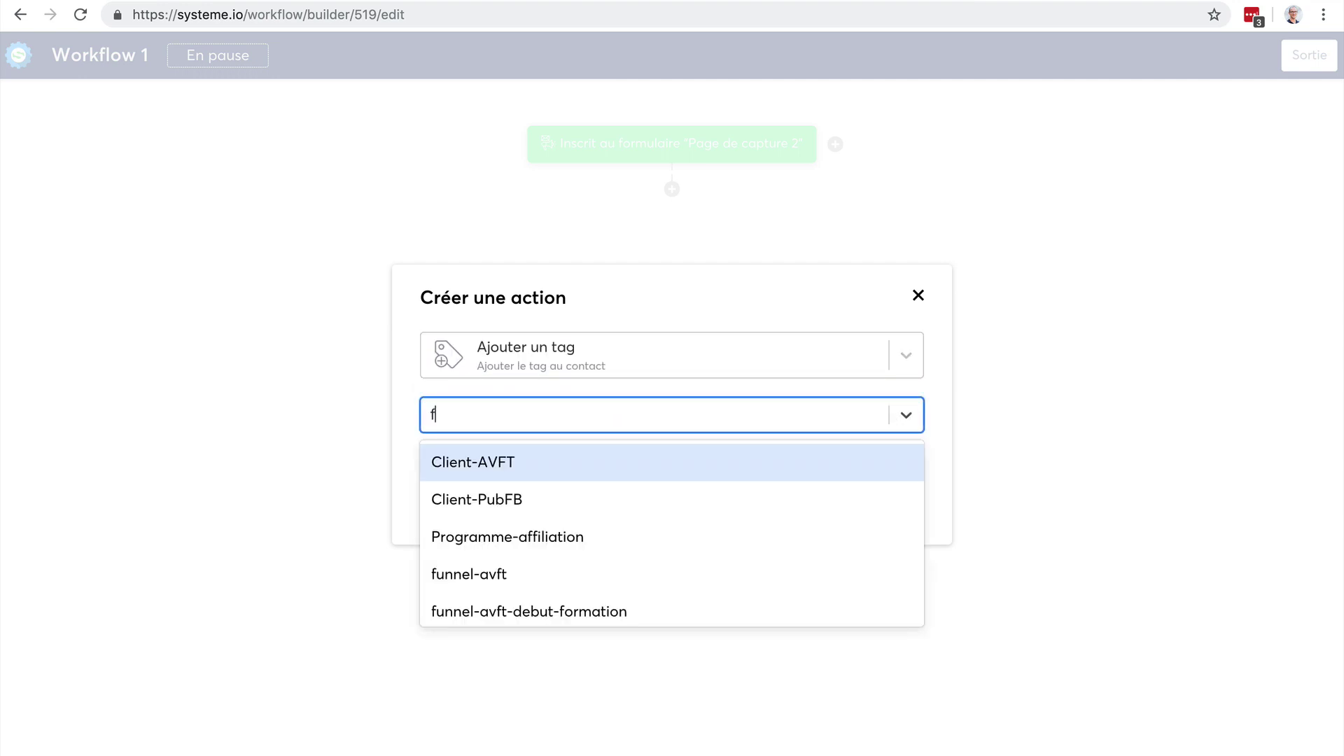
type("ree")
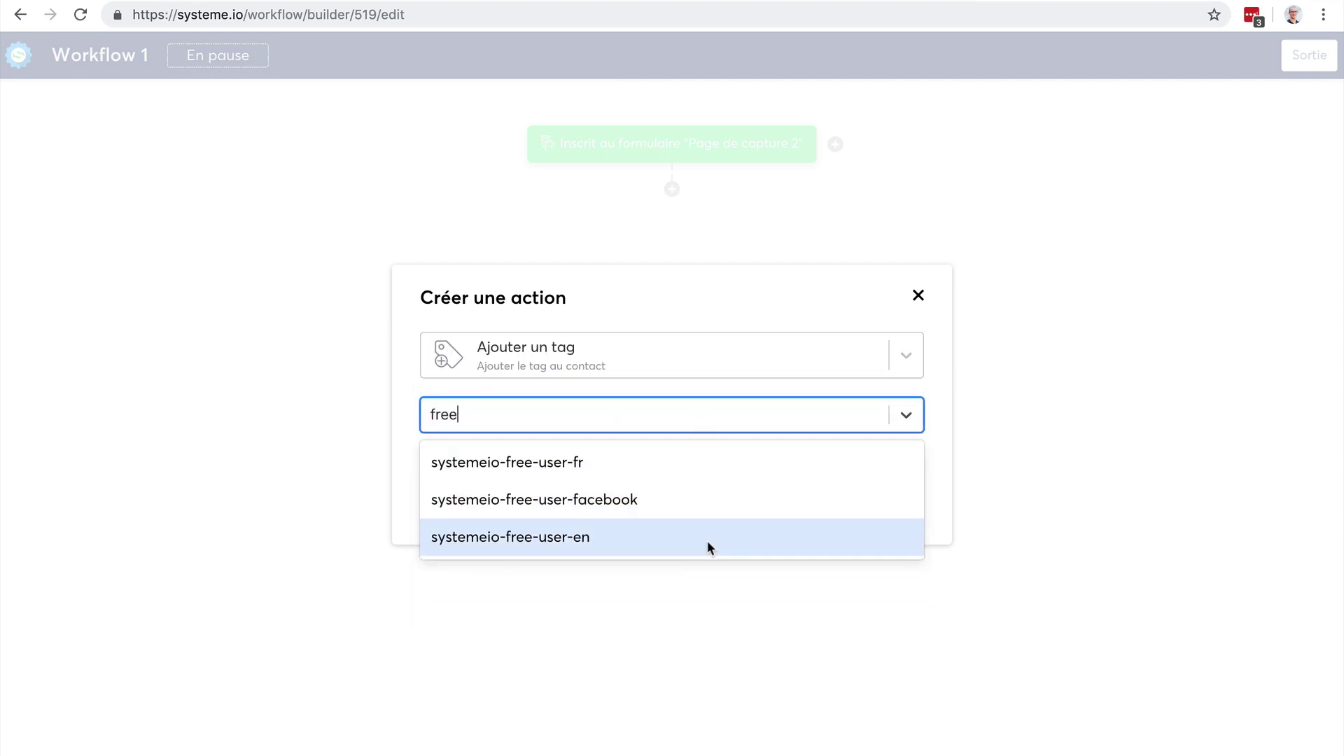
left_click(709, 546)
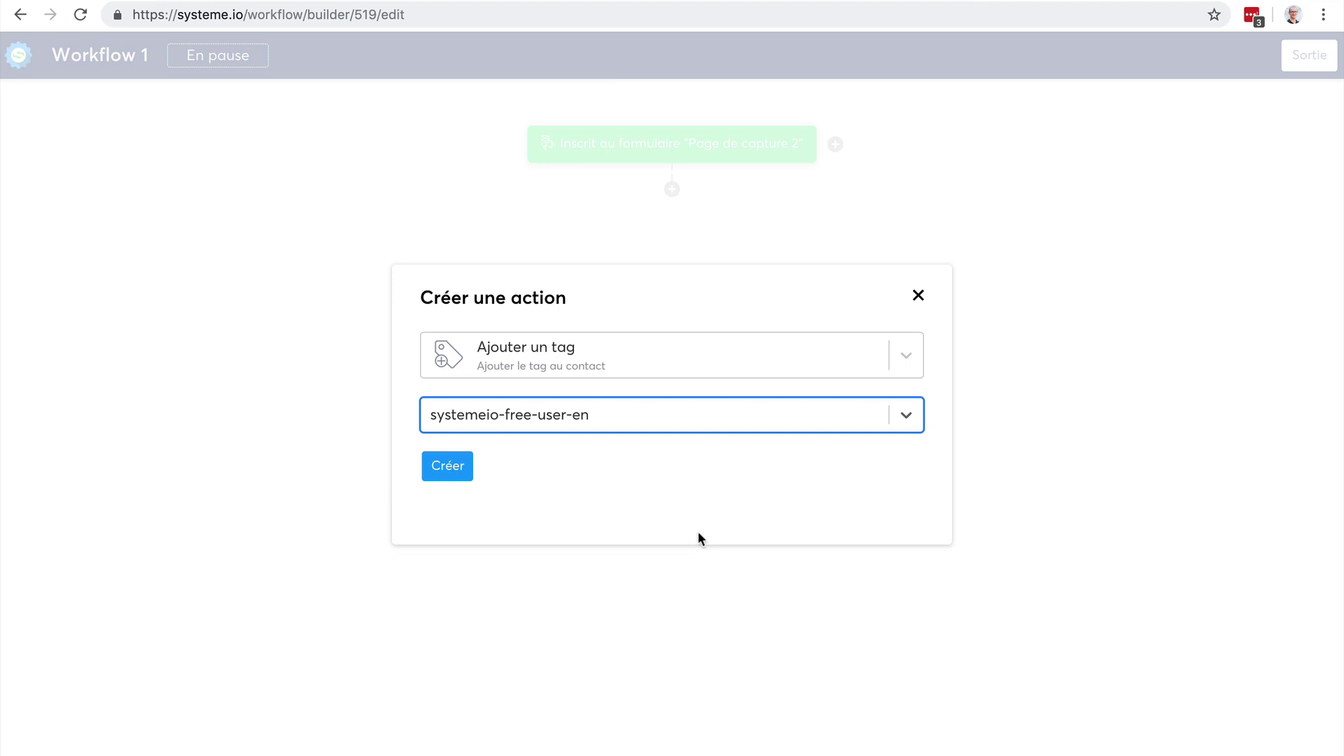
left_click(452, 466)
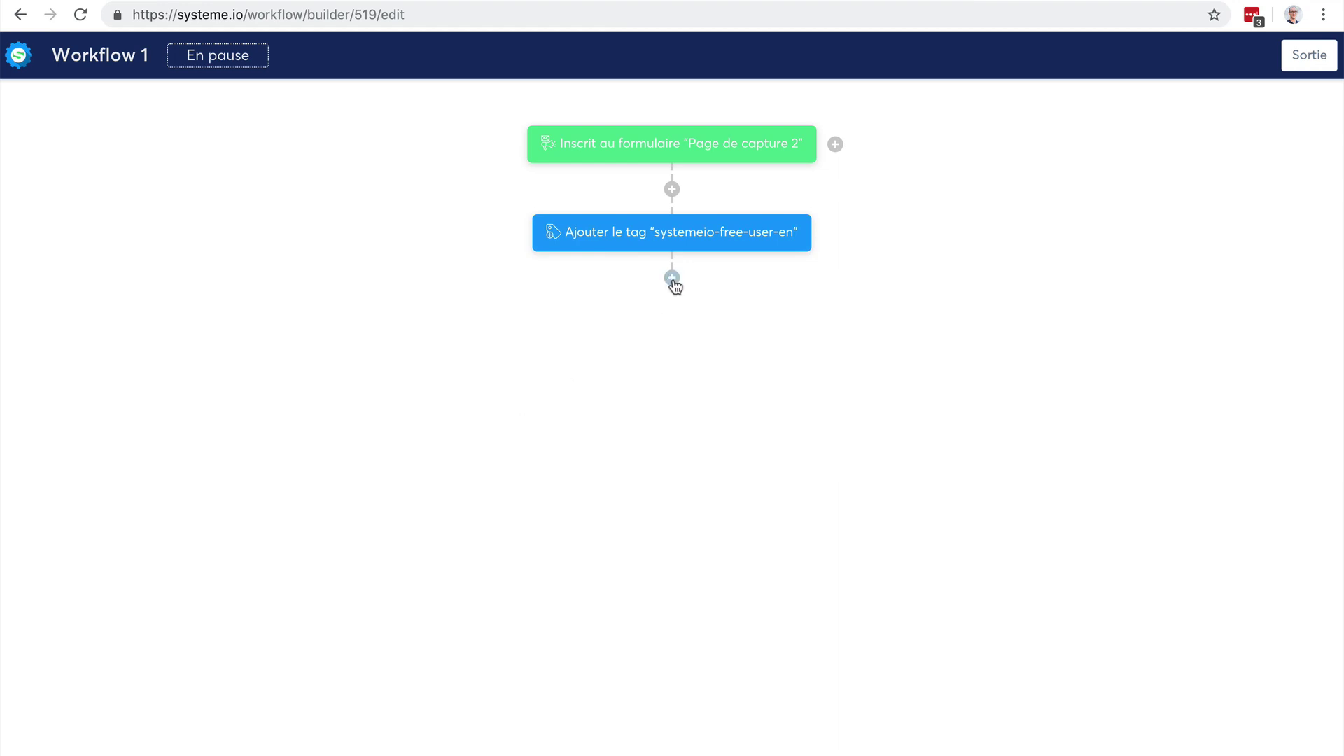
- Start a new action step below the "systemeio-free-user-en" tag action and show the available action types
left_click(672, 280)
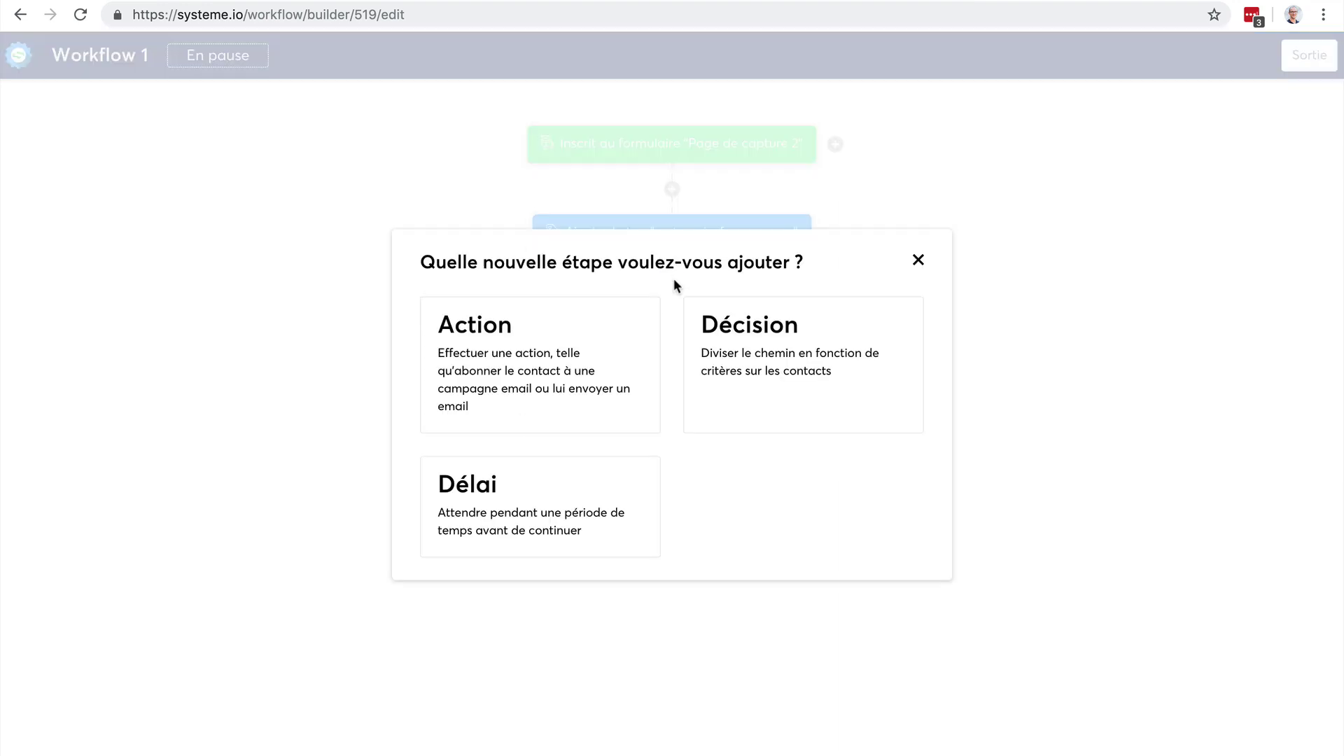
left_click(539, 384)
left_click(900, 361)
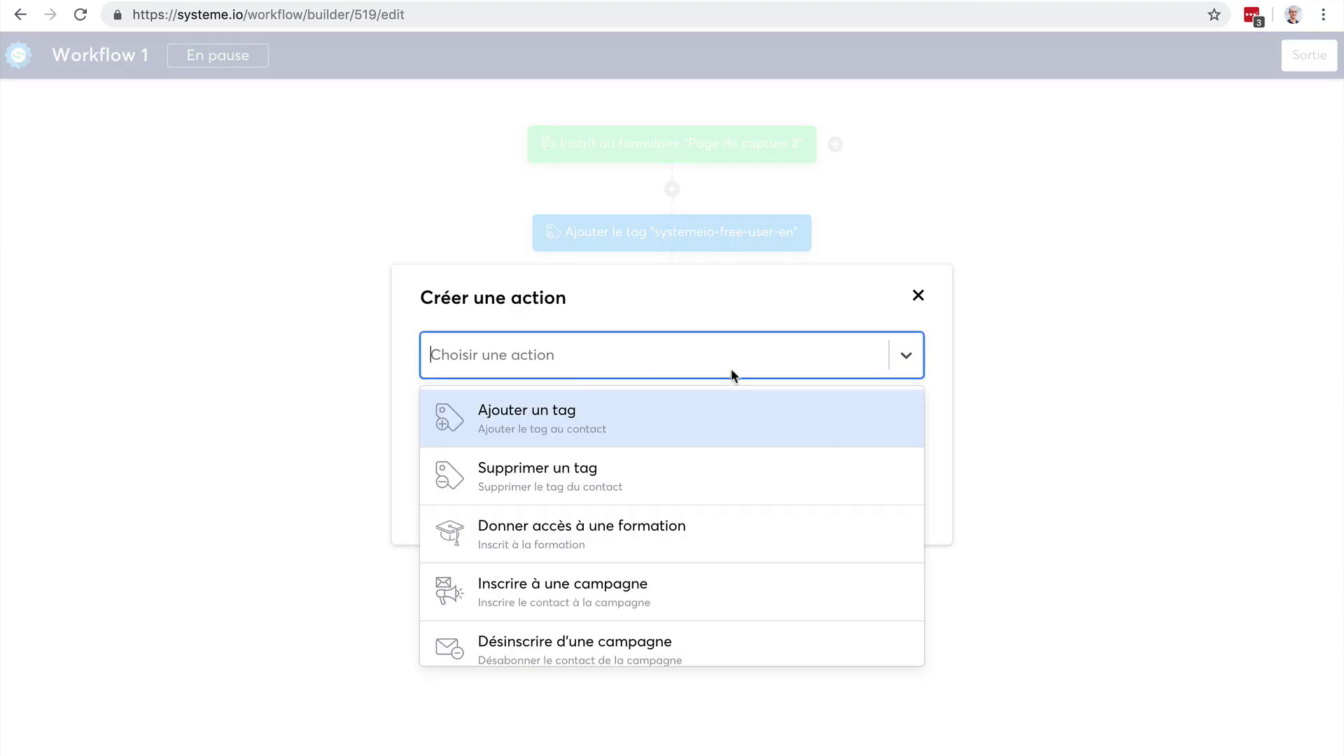
type("free")
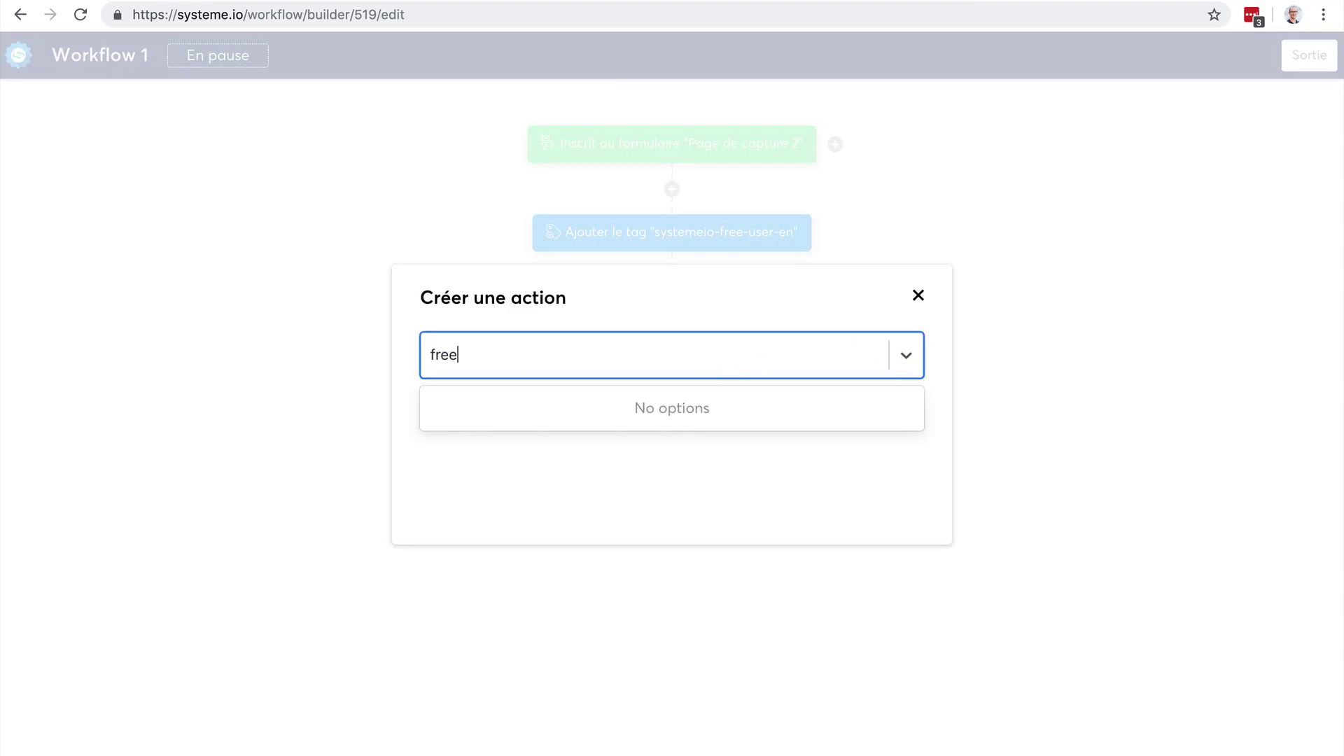
key("BackSpace")
key("BackSpace")
key("BackSpace")
key("BackSpace")
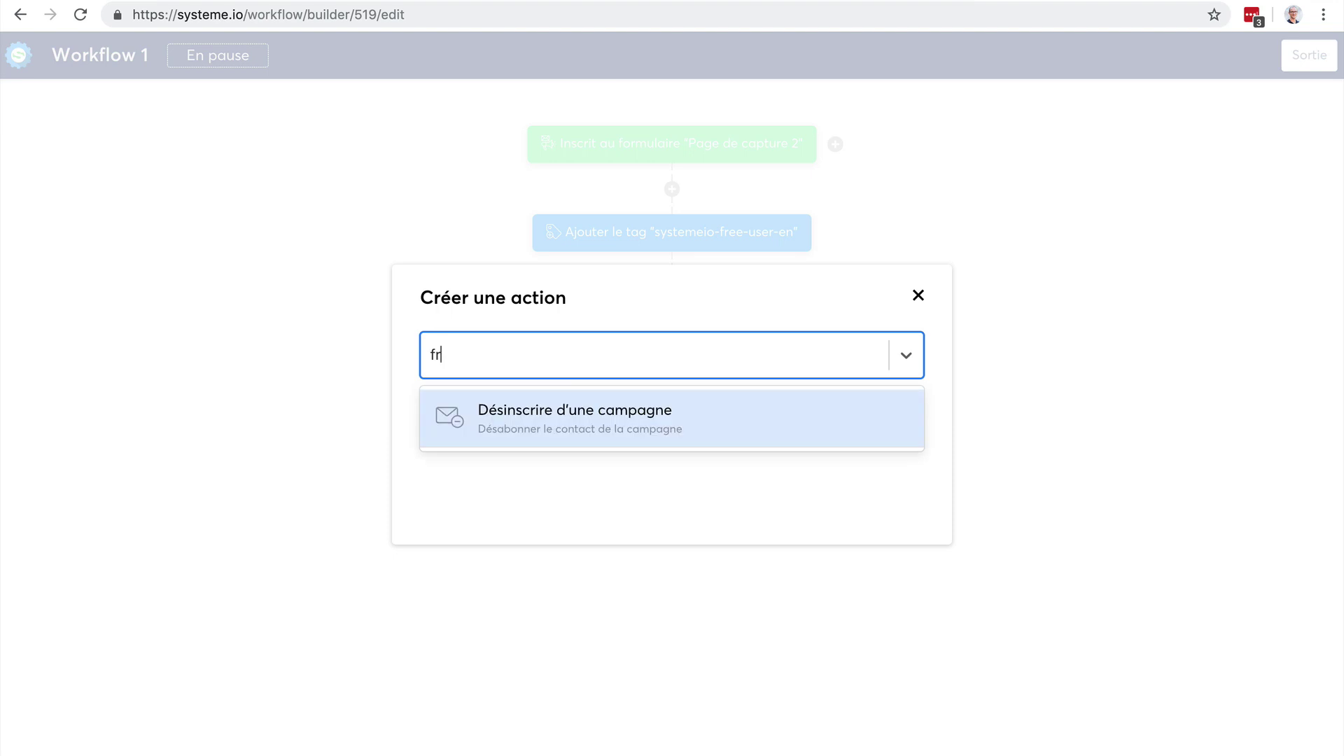
type("user")
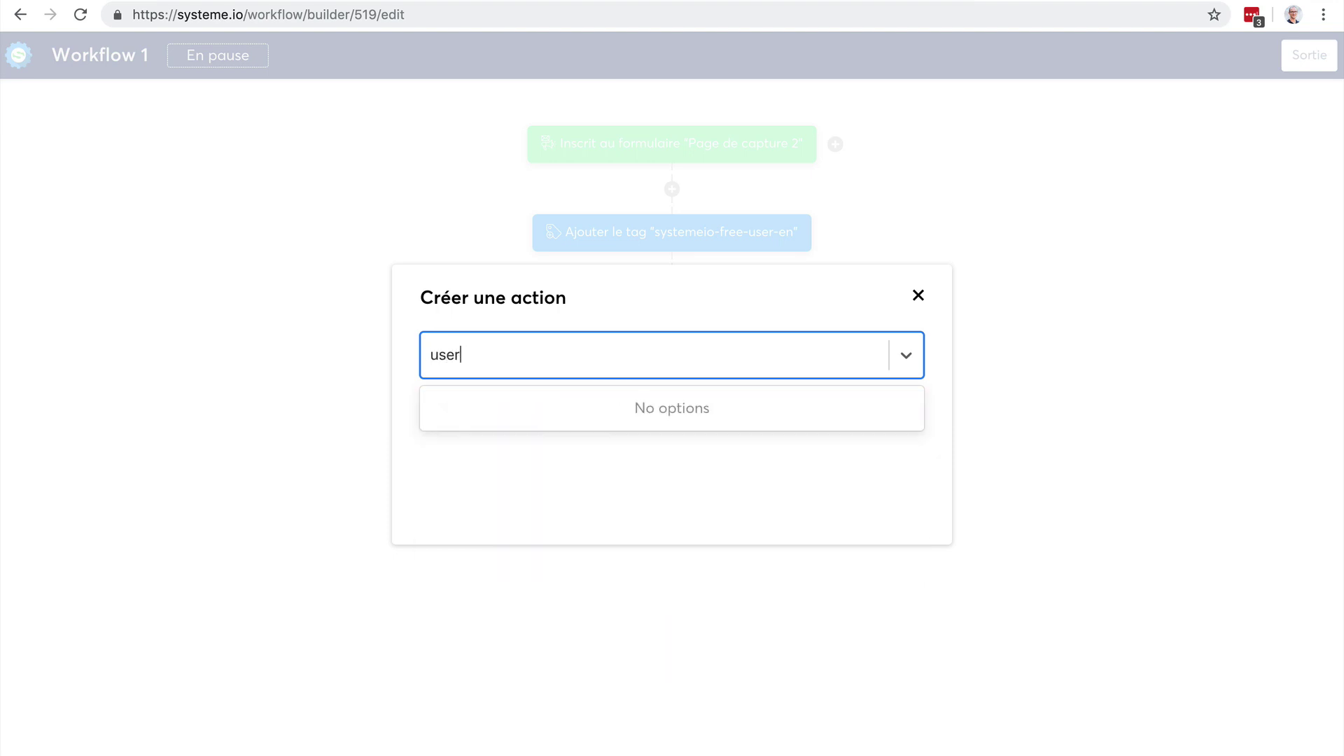
key("BackSpace")
key("BackSpace")
key("BackSpace")
key("BackSpace")
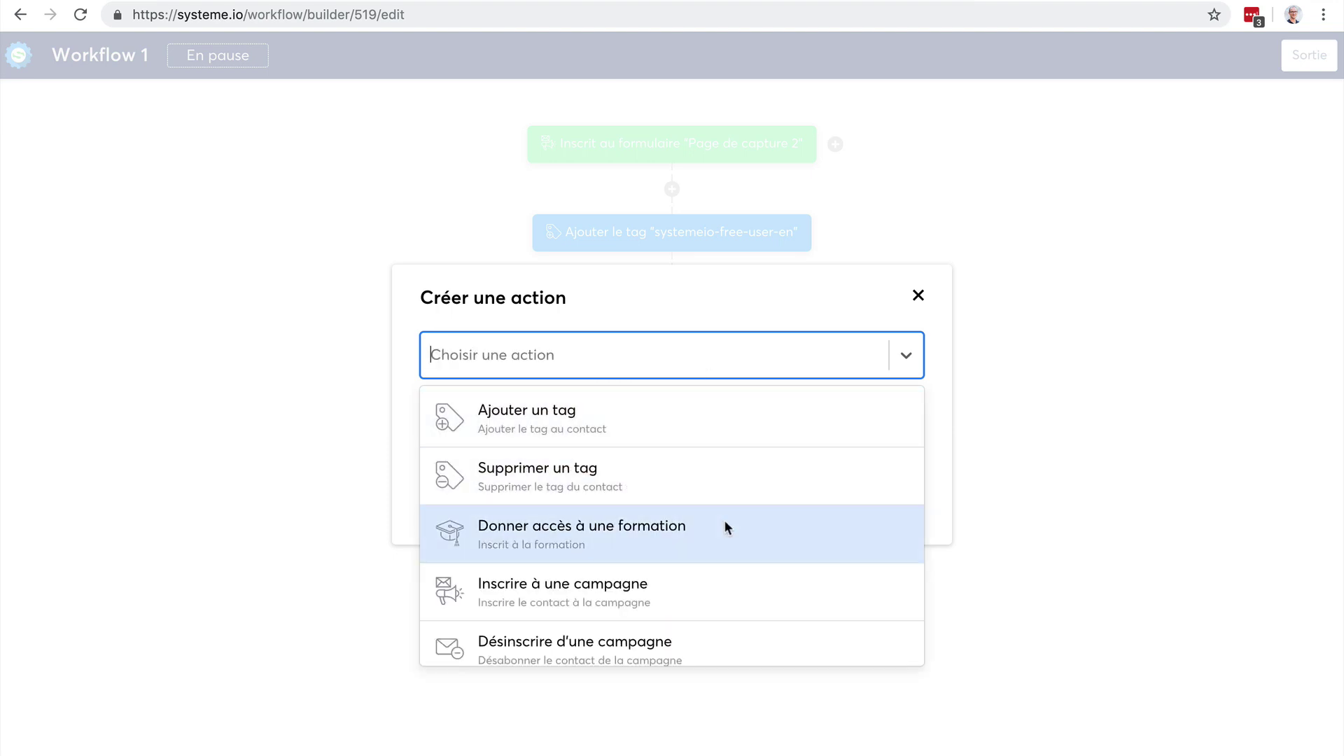
- Set the action to "Inscrire à une campagne", search for "free", choose the "systemeio-free-user-EN" campaign, and create the action
scroll(724, 528, "down", 1)
scroll(724, 527, "down", 1)
left_click(700, 530)
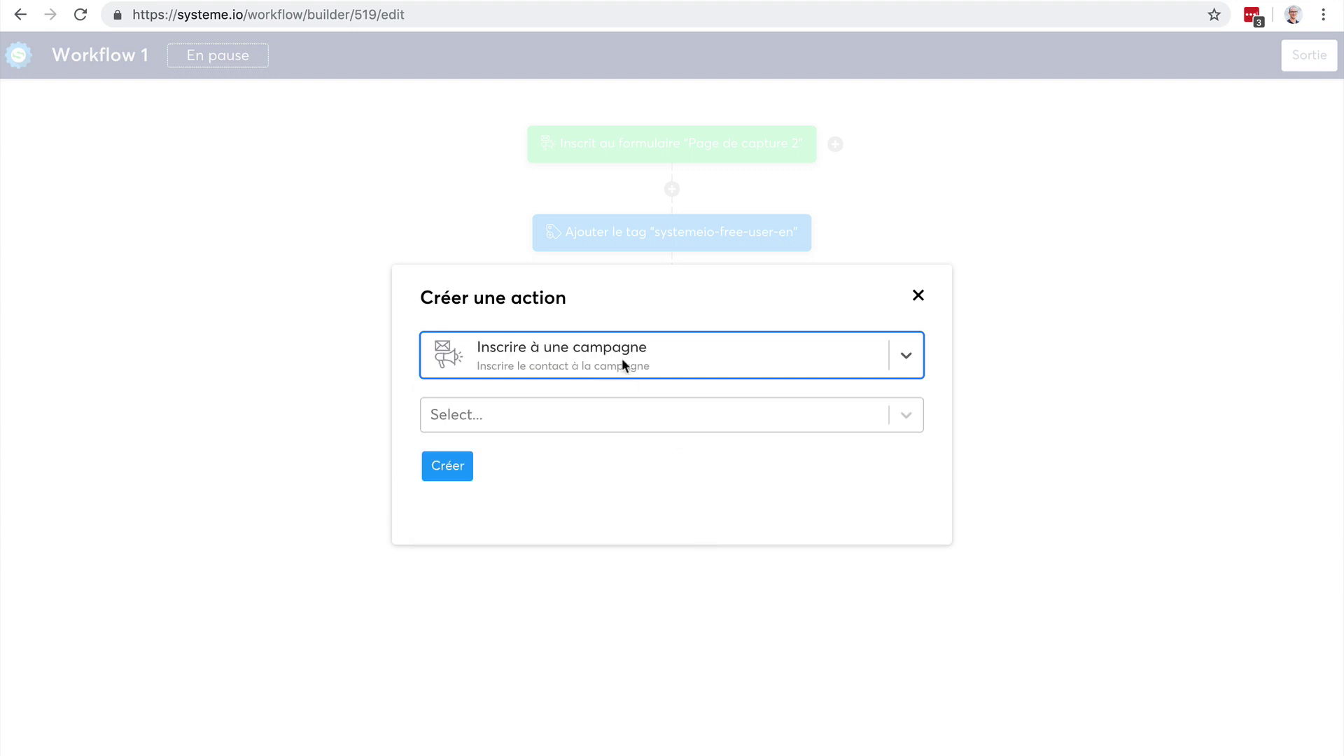
left_click(619, 358)
left_click(617, 355)
left_click(528, 412)
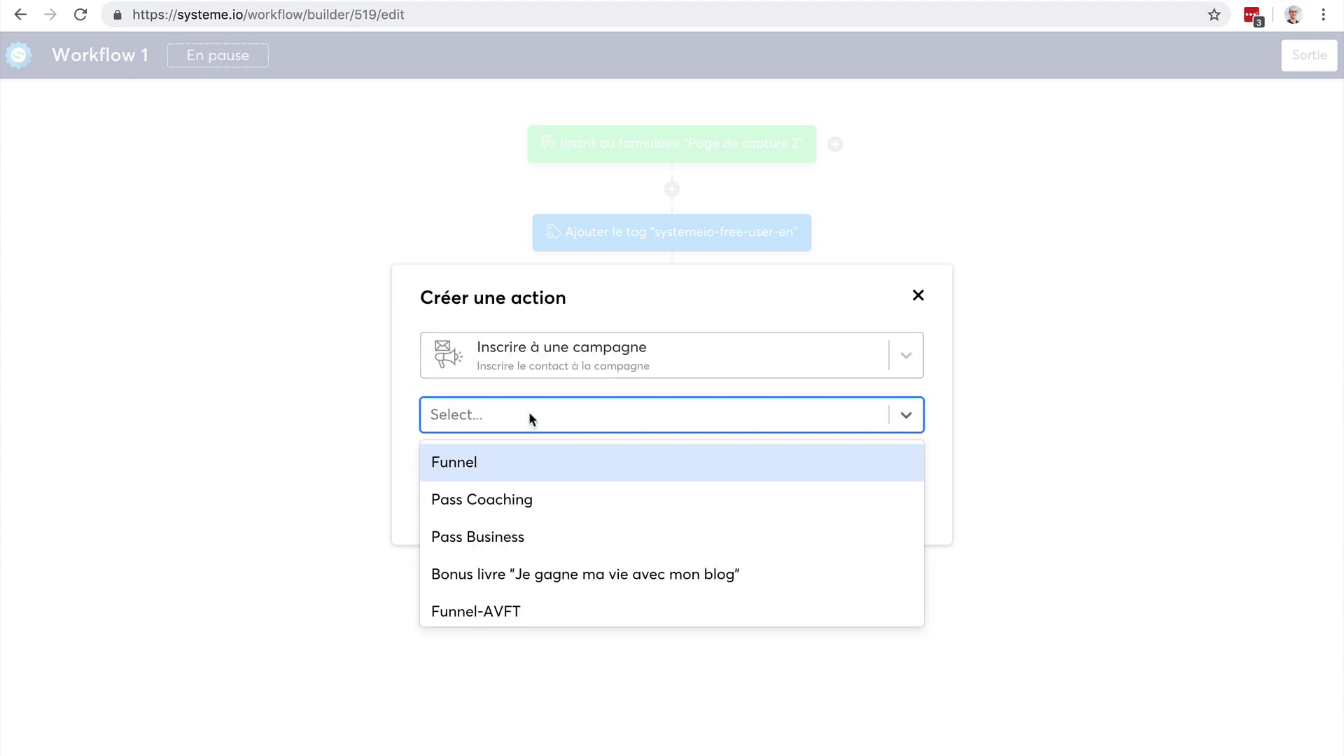
type("free")
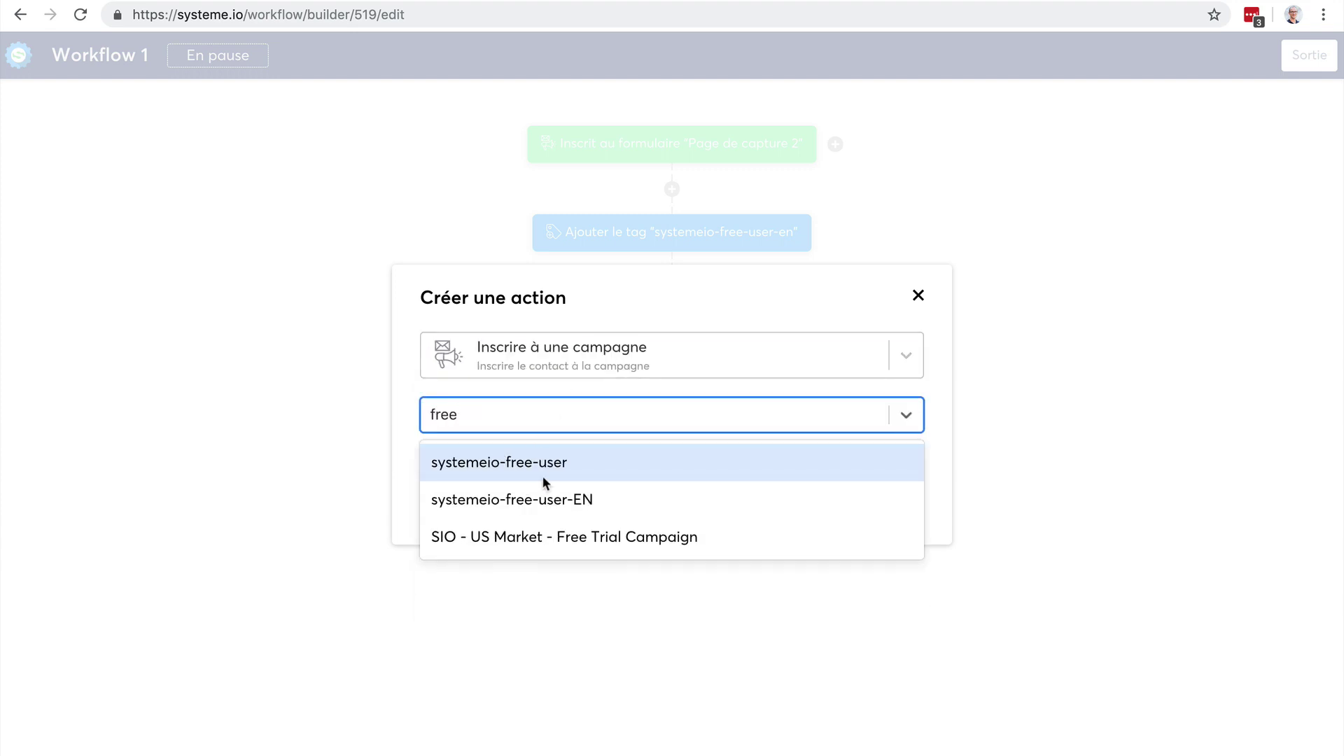
left_click(547, 497)
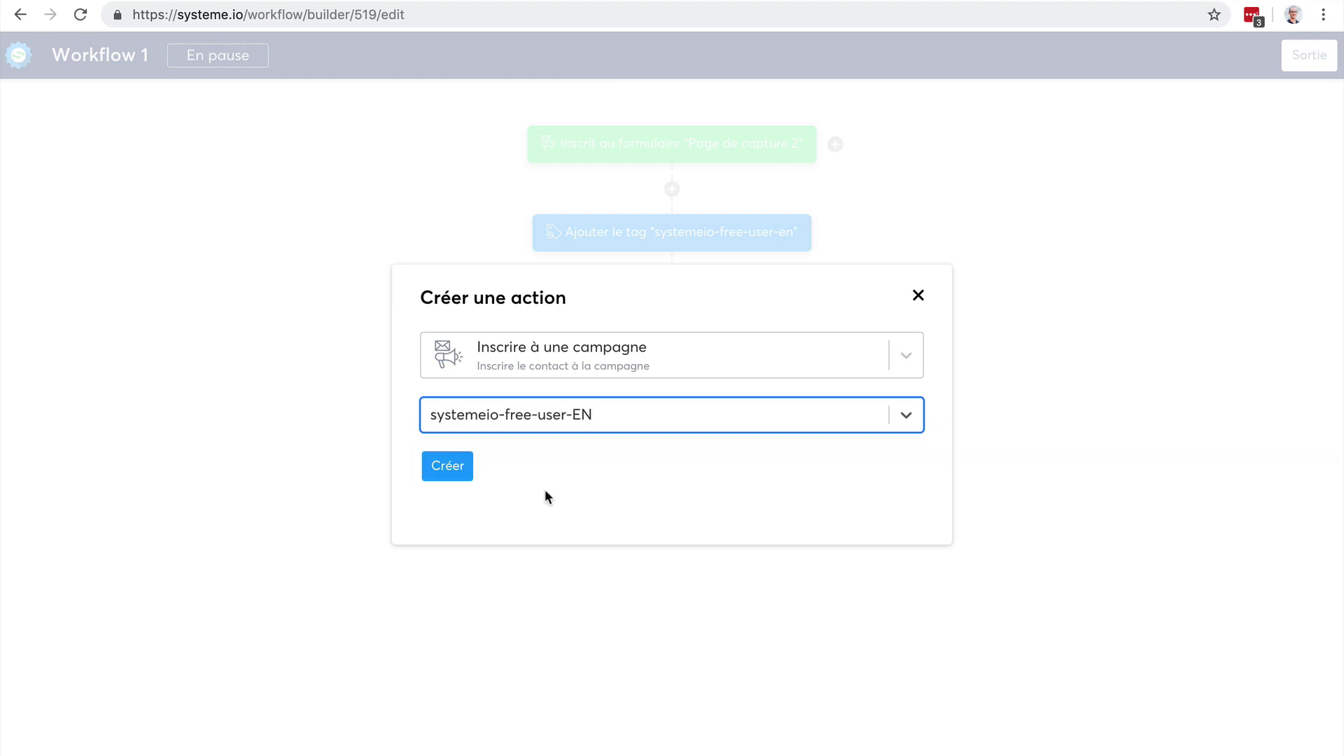
left_click(450, 471)
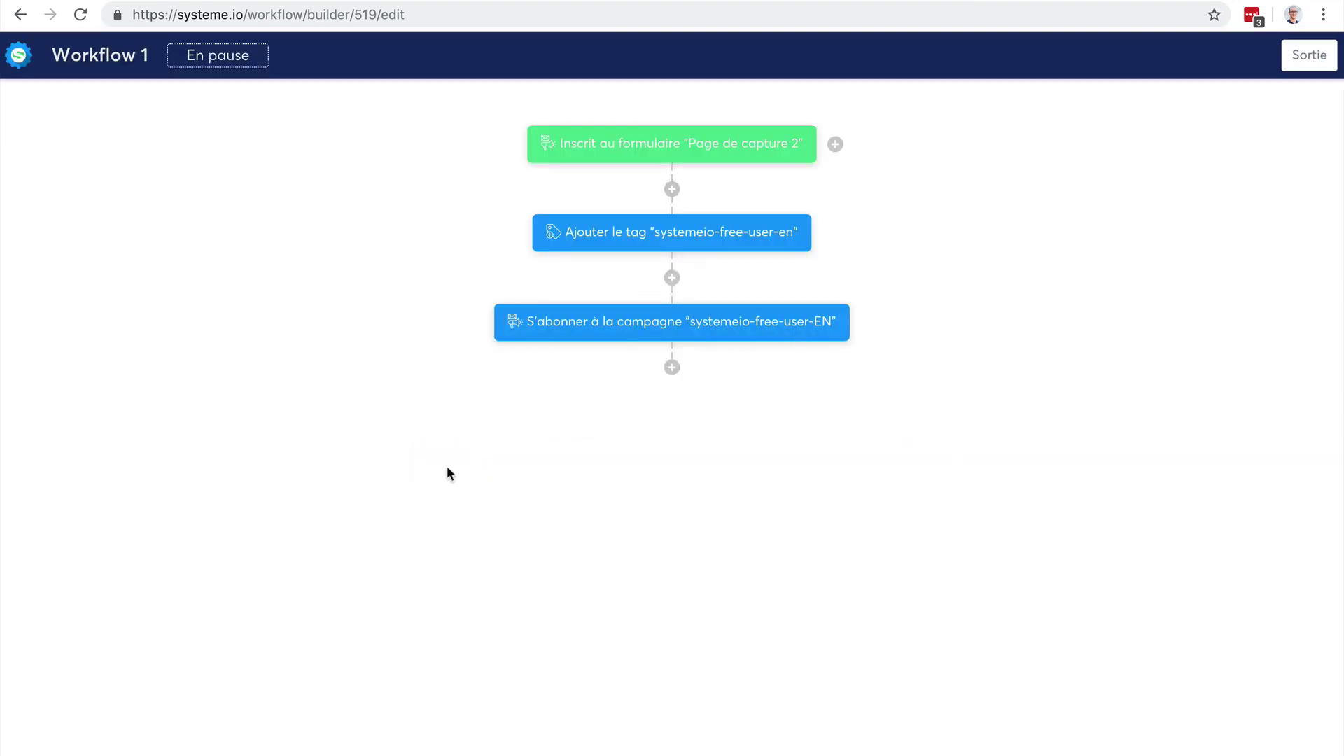
left_click(672, 369)
left_click(732, 372)
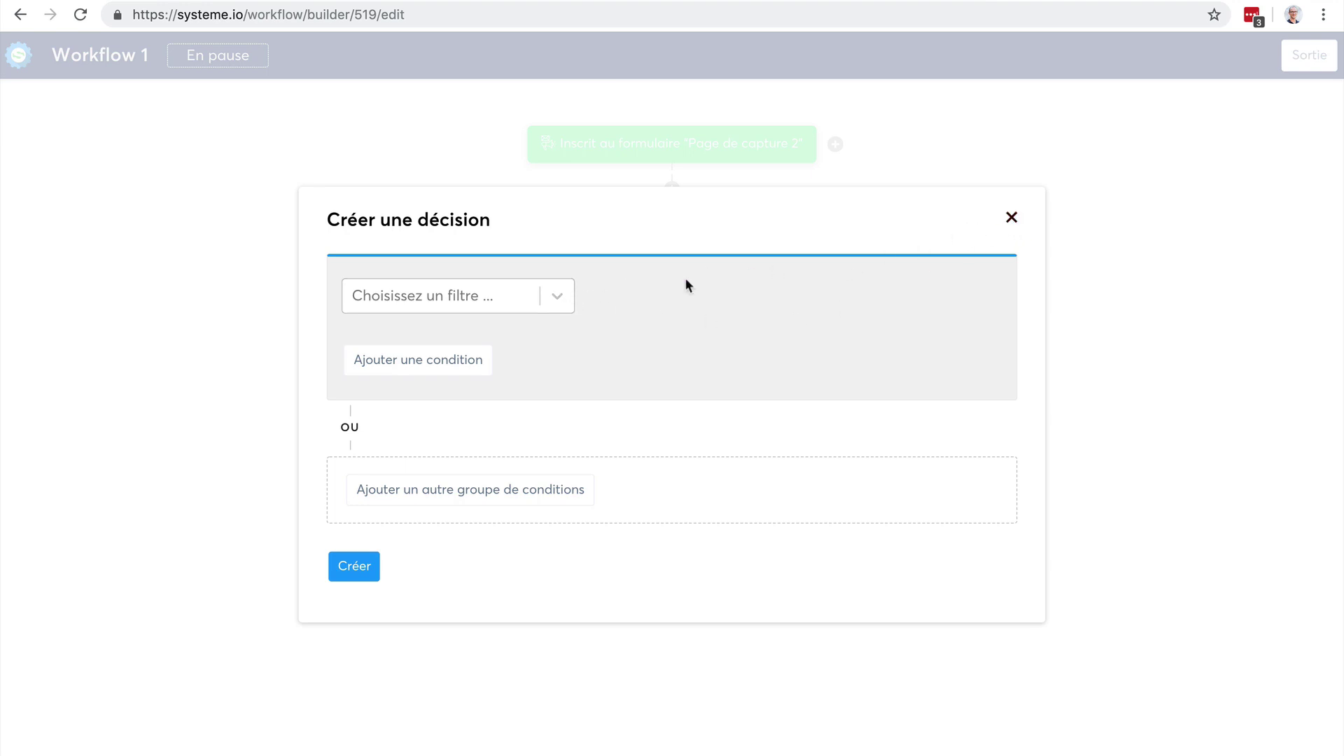
left_click(1011, 217)
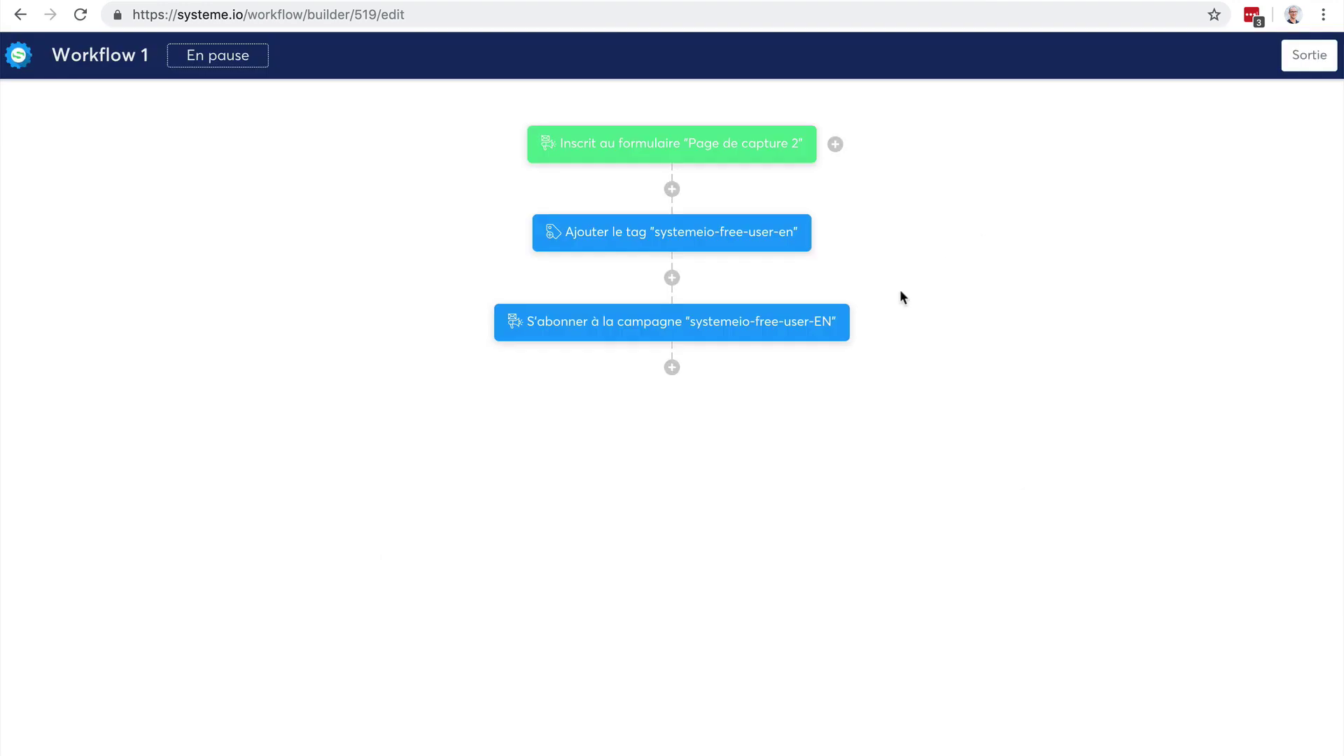
- Add a delay step below the campaign subscription, set it to 7 "Journées", and create it
left_click(671, 368)
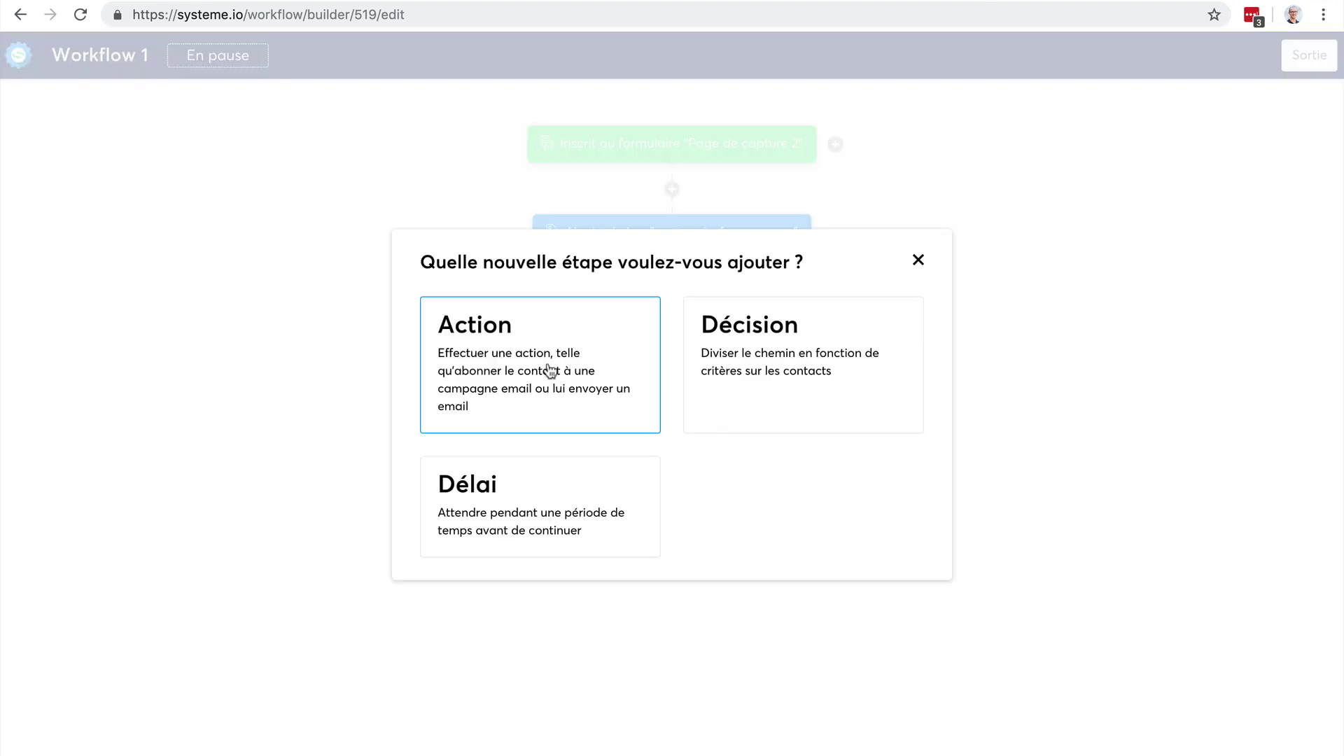
left_click(519, 473)
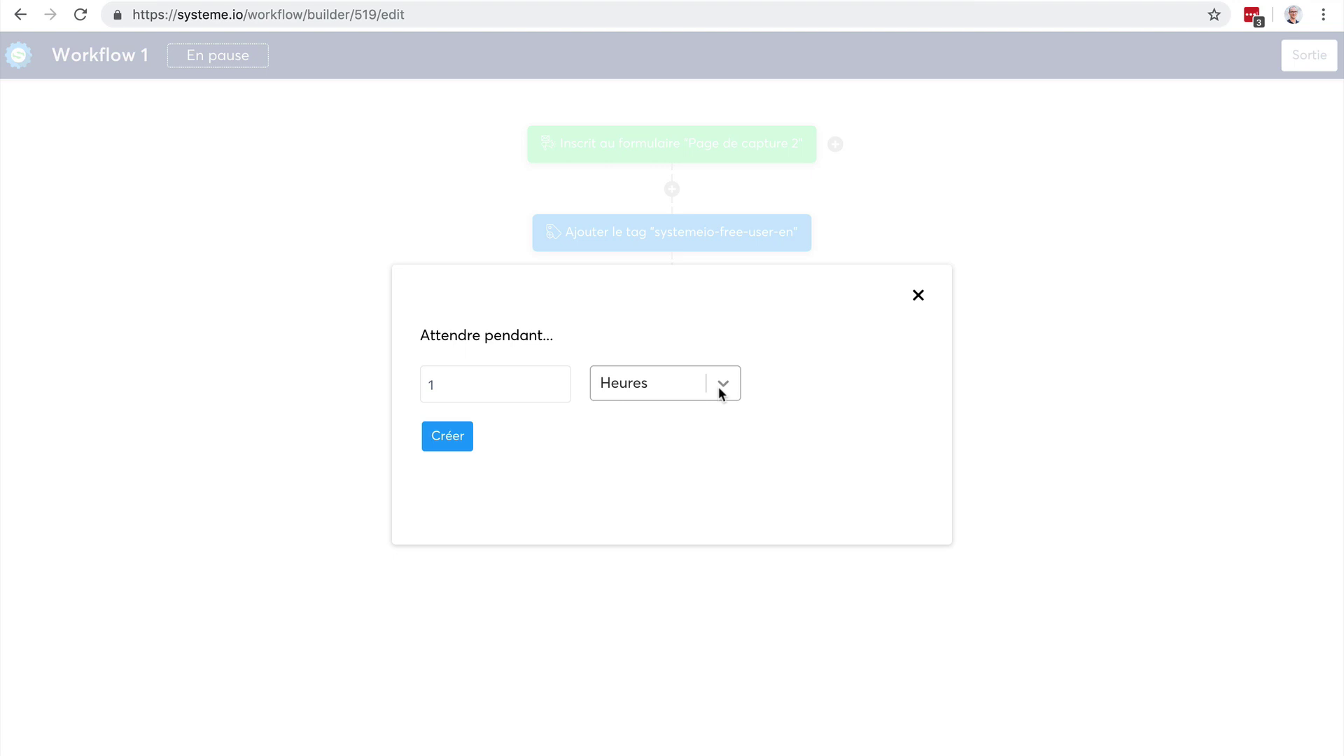
left_click(493, 385)
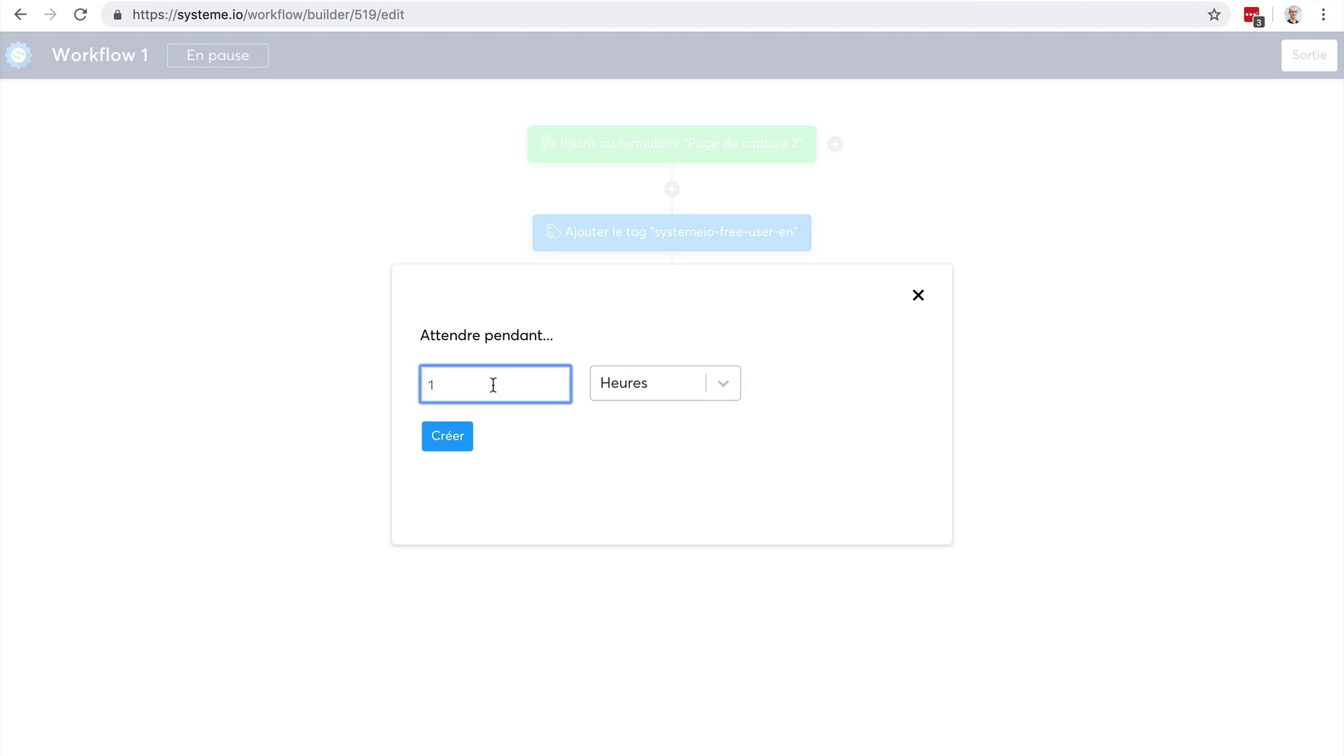
key("BackSpace")
type("7")
left_click(725, 386)
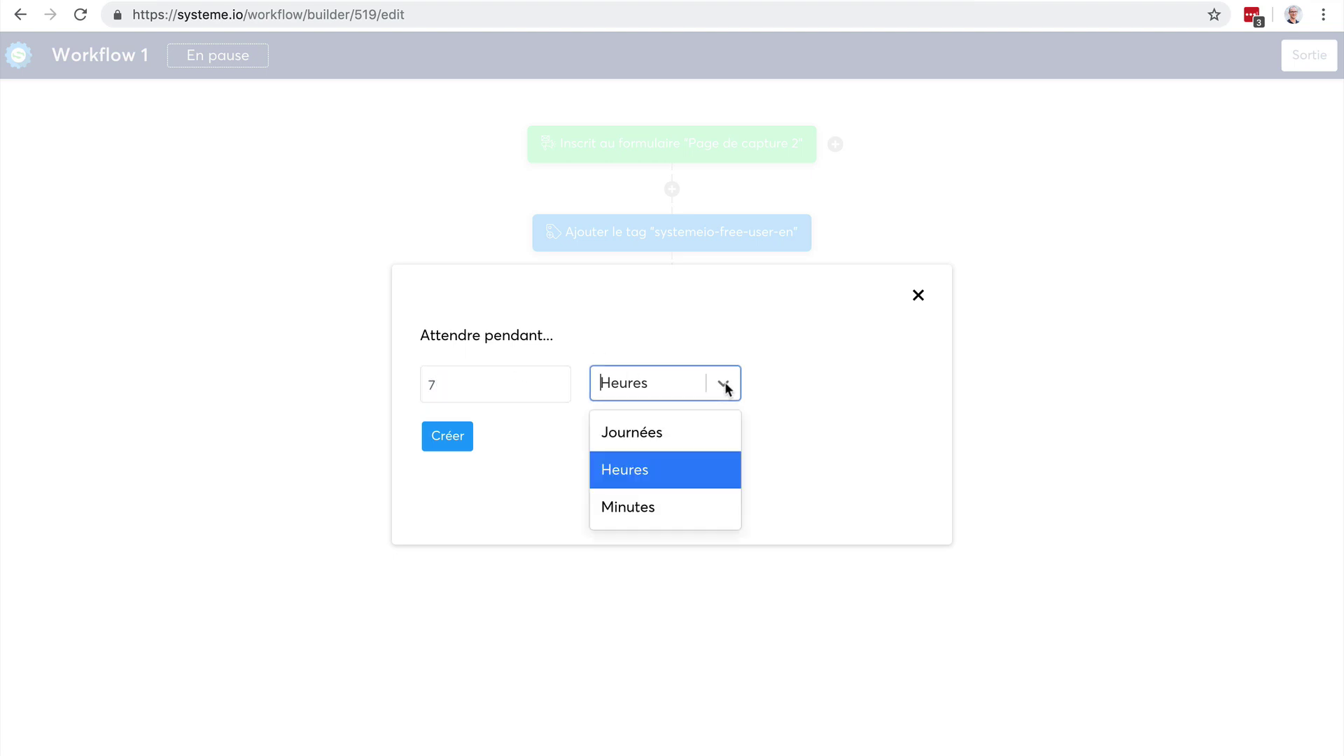
left_click(686, 432)
left_click(450, 443)
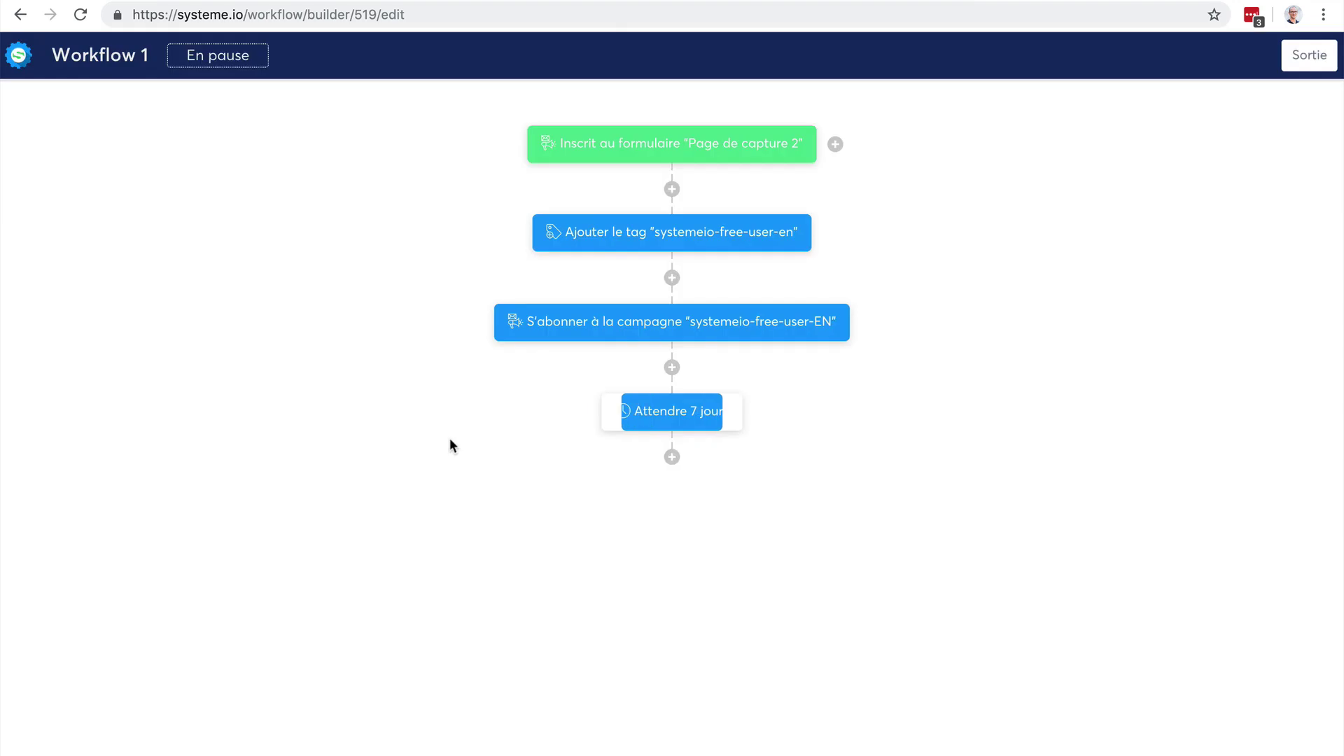
- Create a decision below the delay with the Tag filter "Contact tagué avec" and the tag "Client-systeme-startup-27-EN", found by searching "startu"
left_click(672, 458)
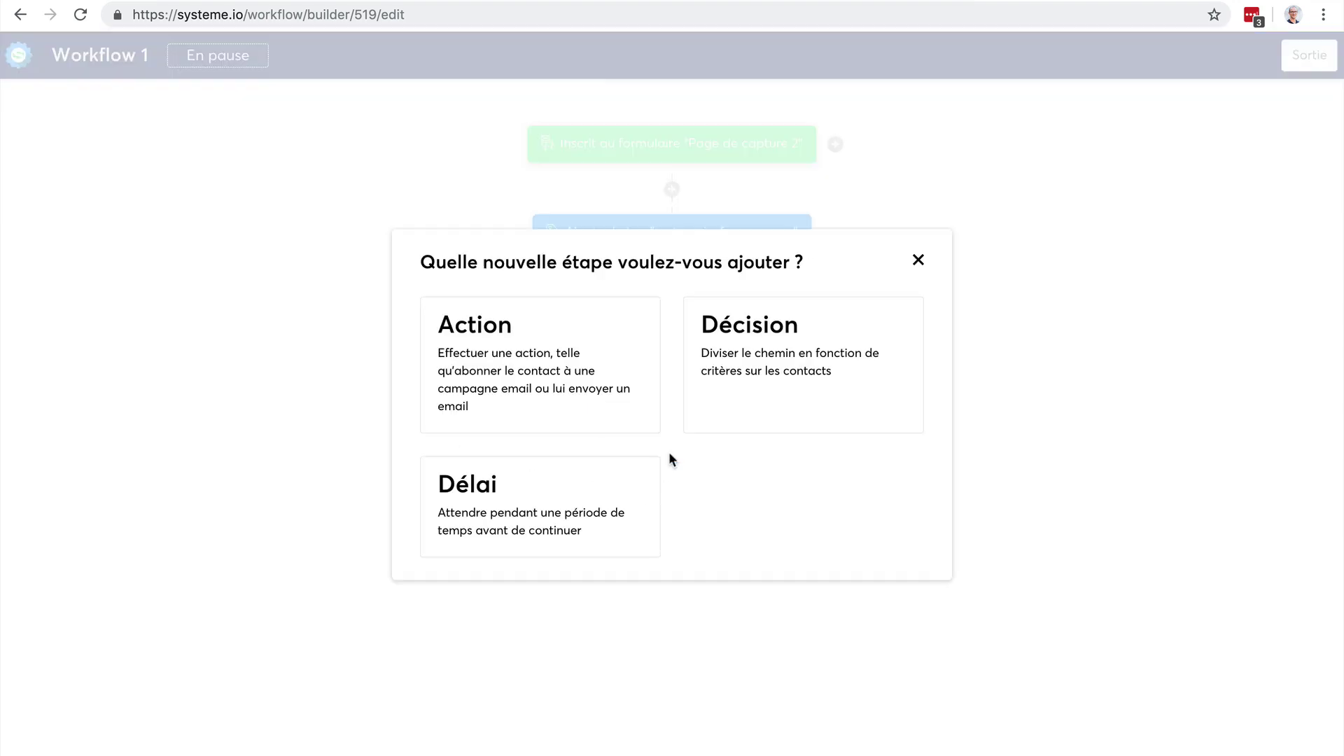
left_click(757, 361)
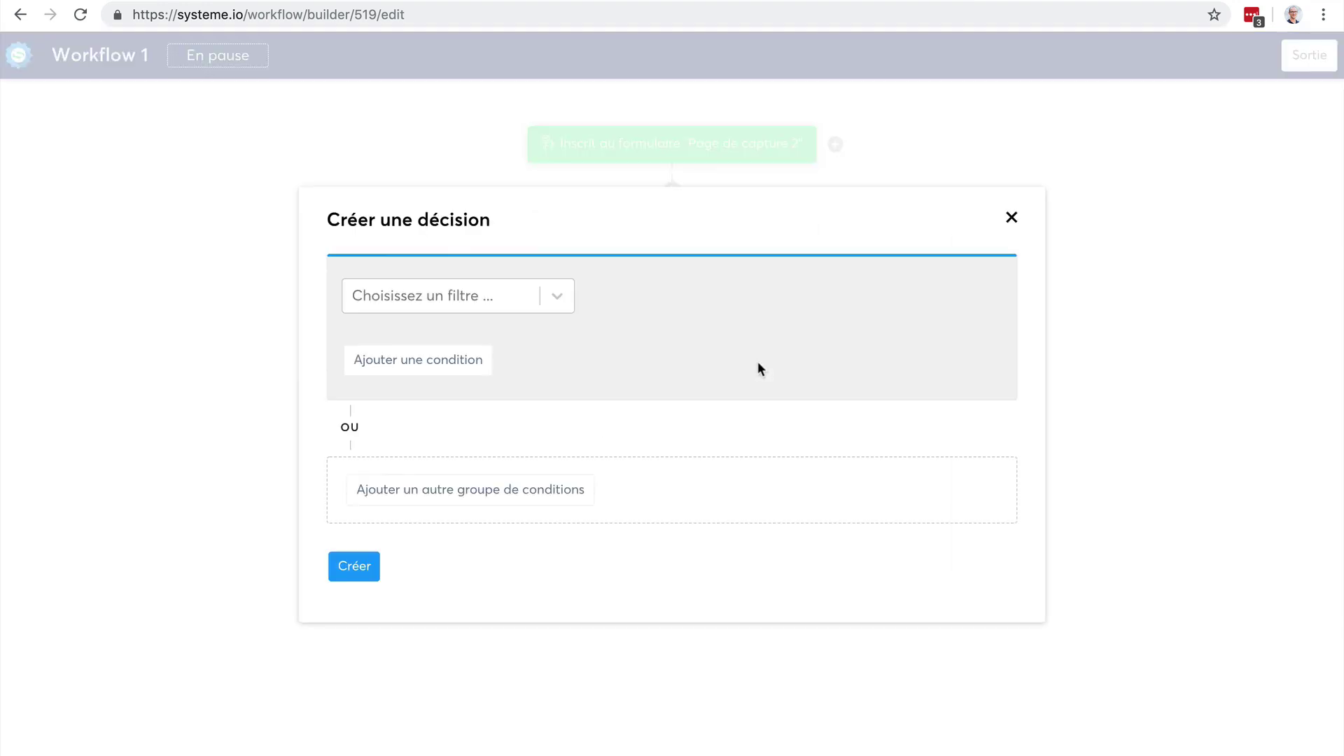
left_click(557, 296)
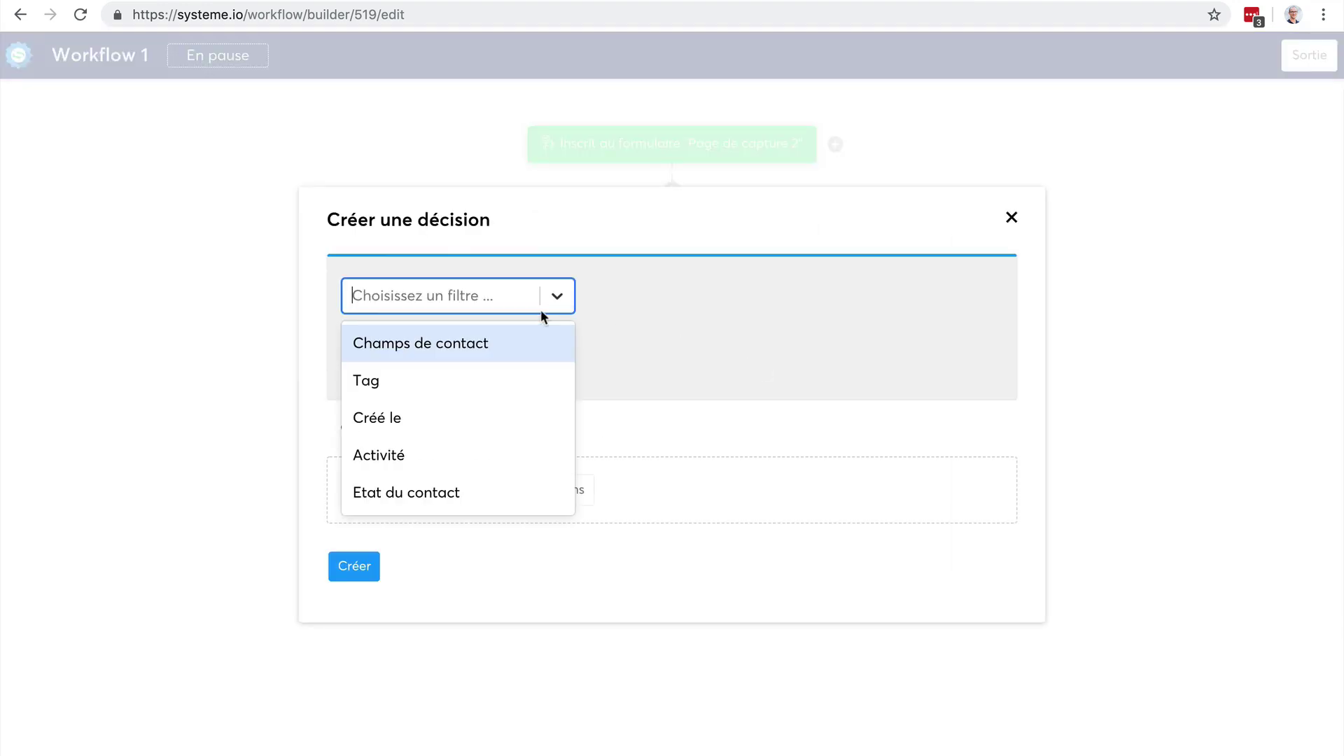
left_click(481, 382)
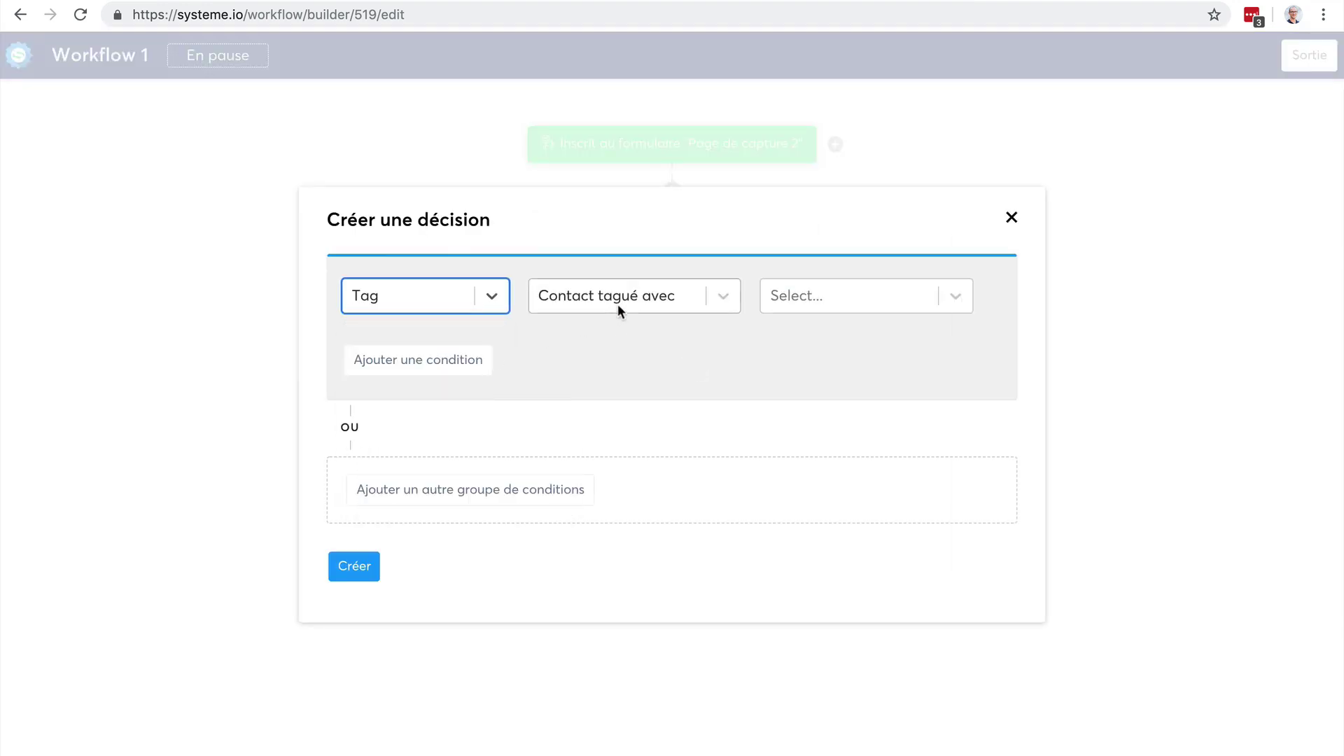
left_click(854, 295)
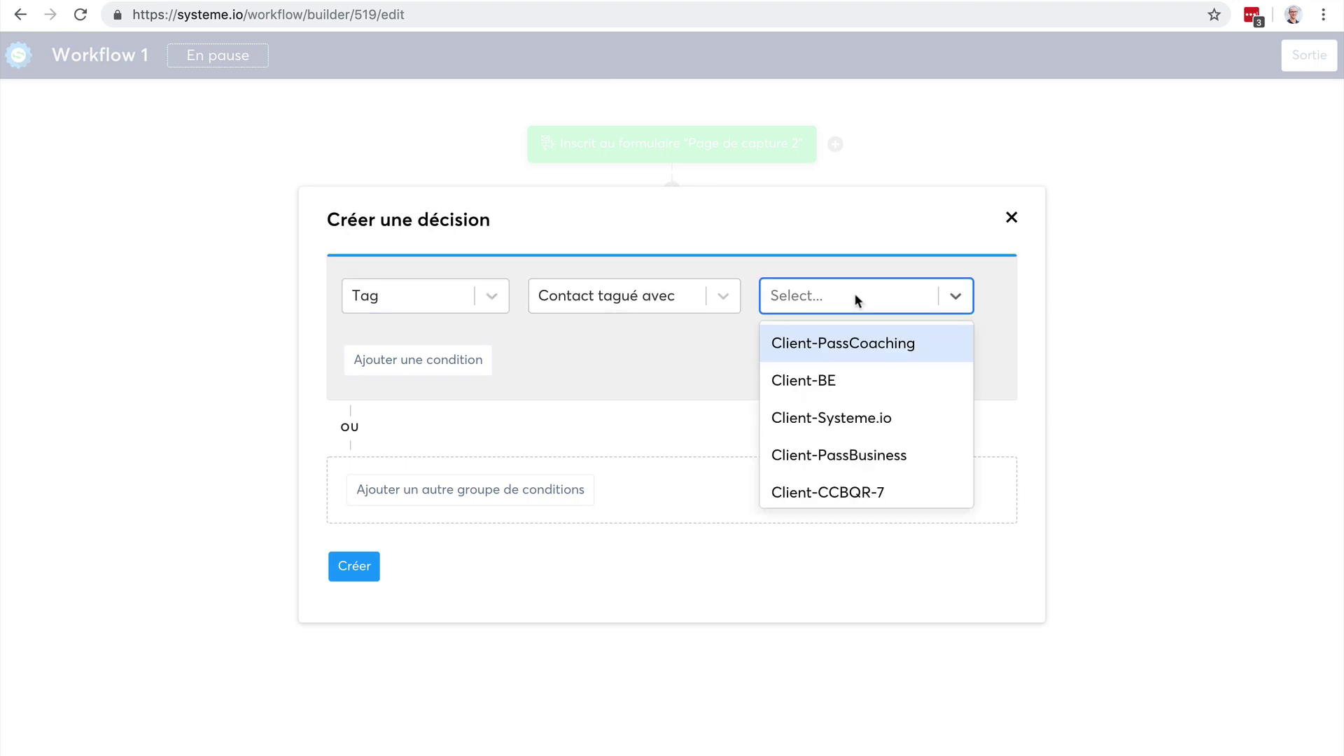
type("startu")
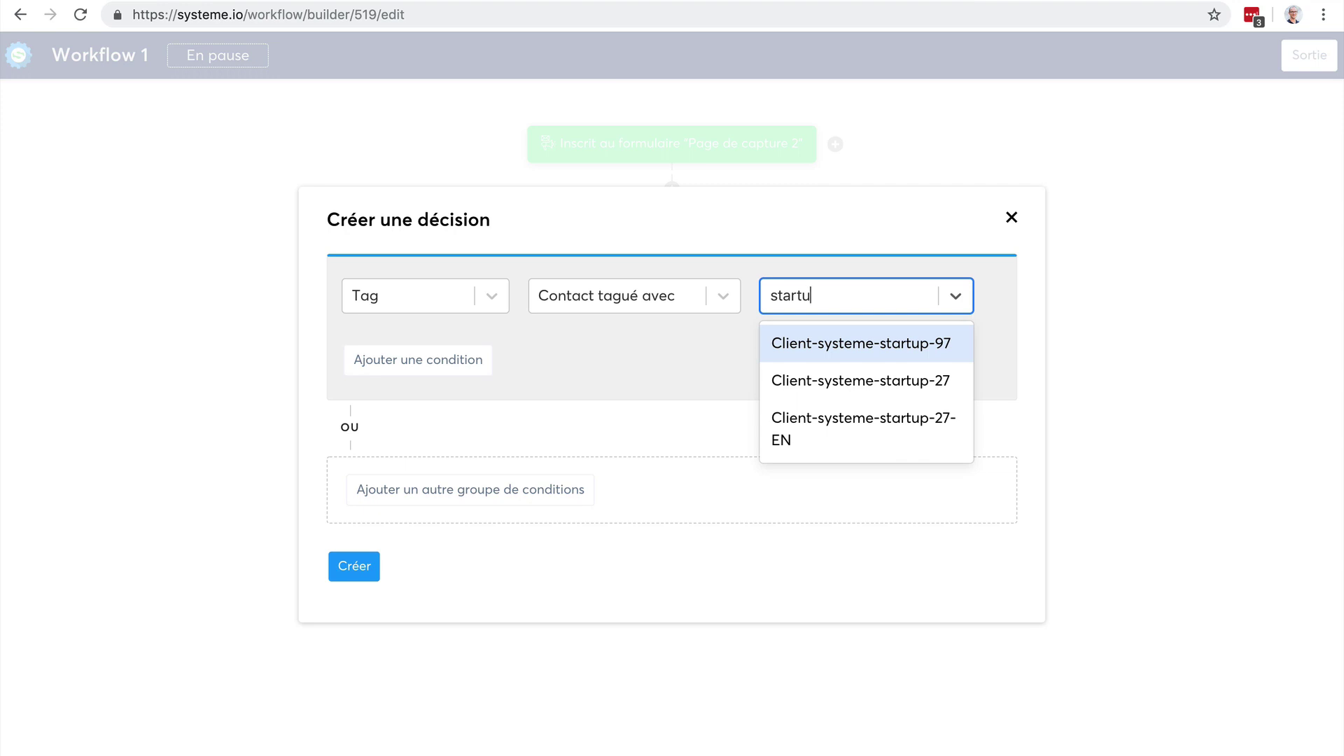
left_click(850, 418)
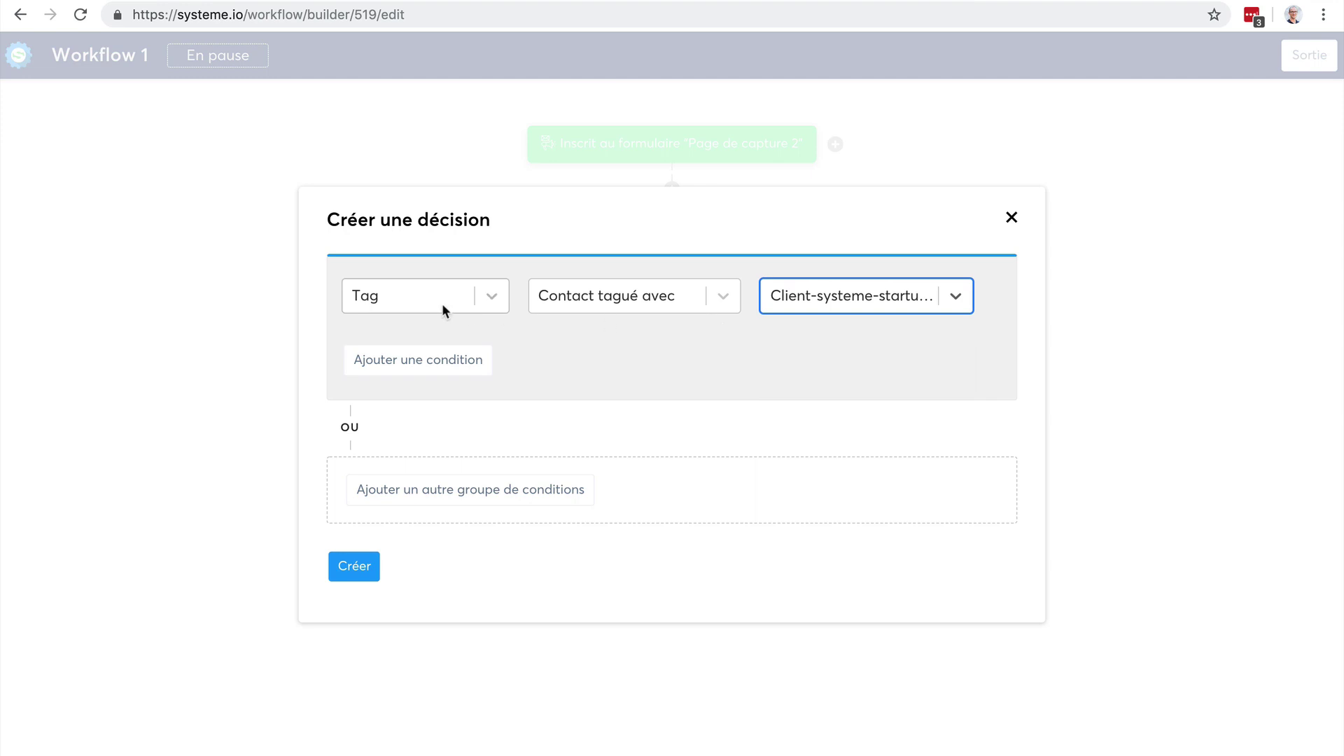
left_click(358, 566)
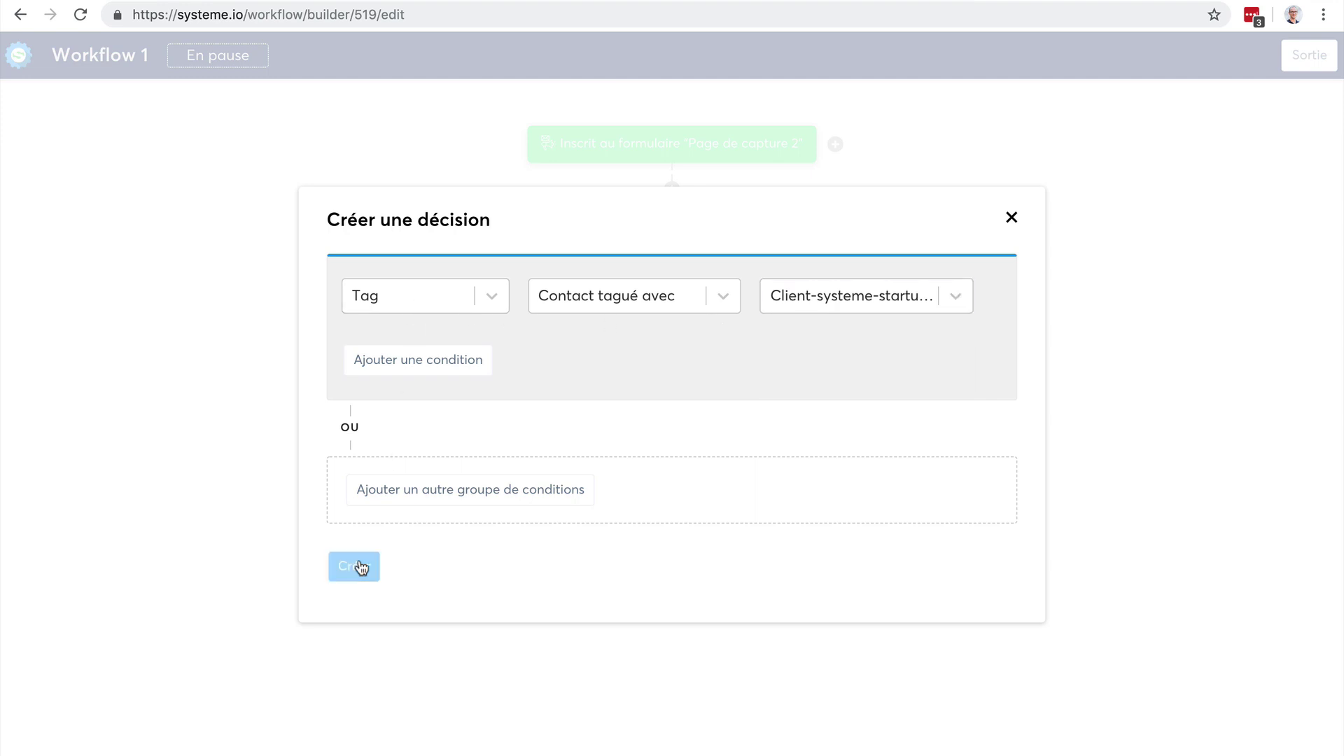
- Start an action on the decision's "Oui" branch and set its type to "Désinscrire d'une campagne"
scroll(1131, 456, "down", 2)
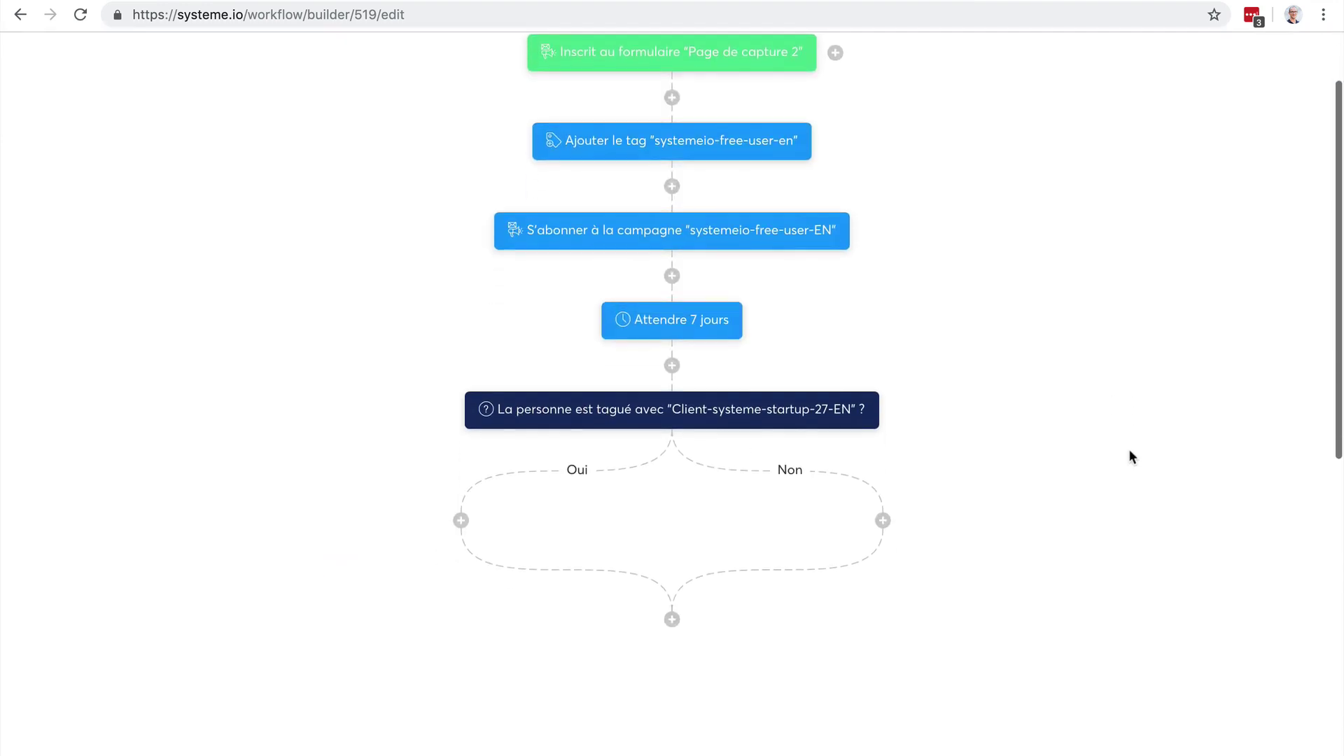
scroll(1030, 318, "up", 2)
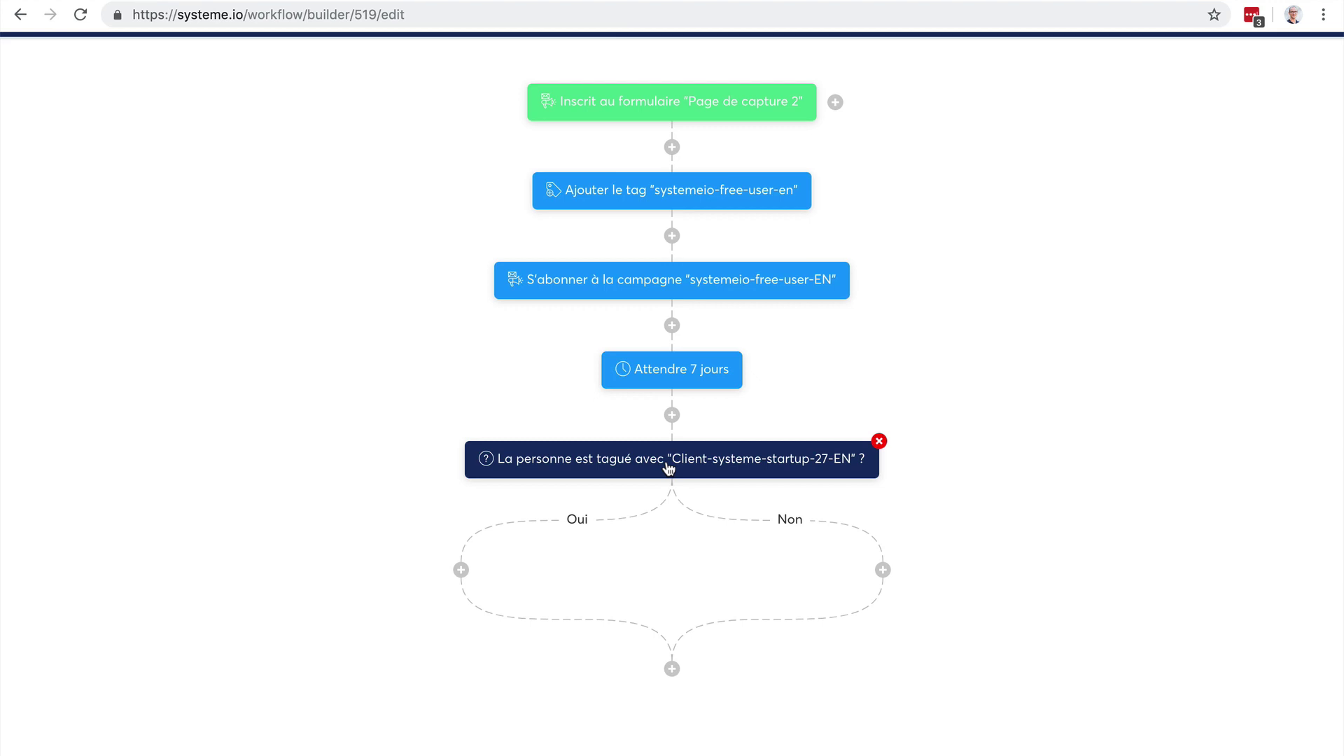
left_click(460, 570)
left_click(500, 414)
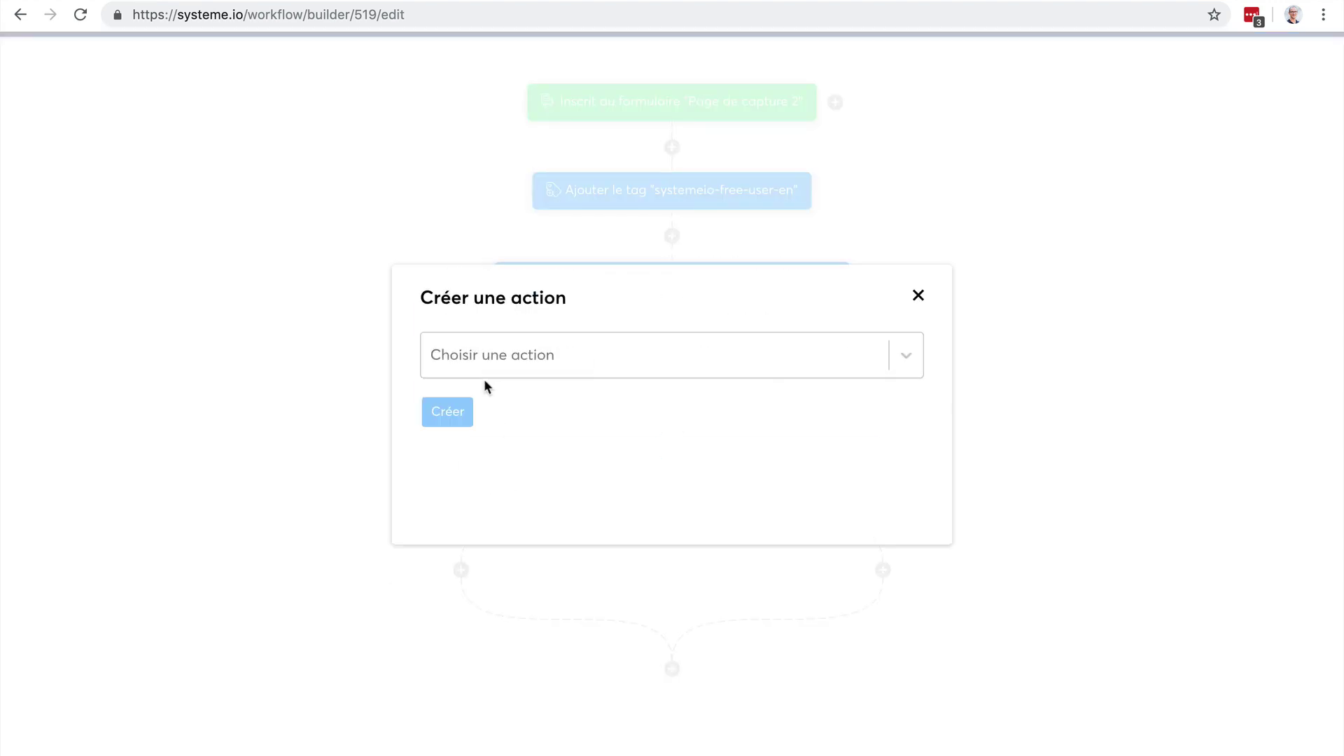
left_click(549, 355)
scroll(623, 493, "down", 1)
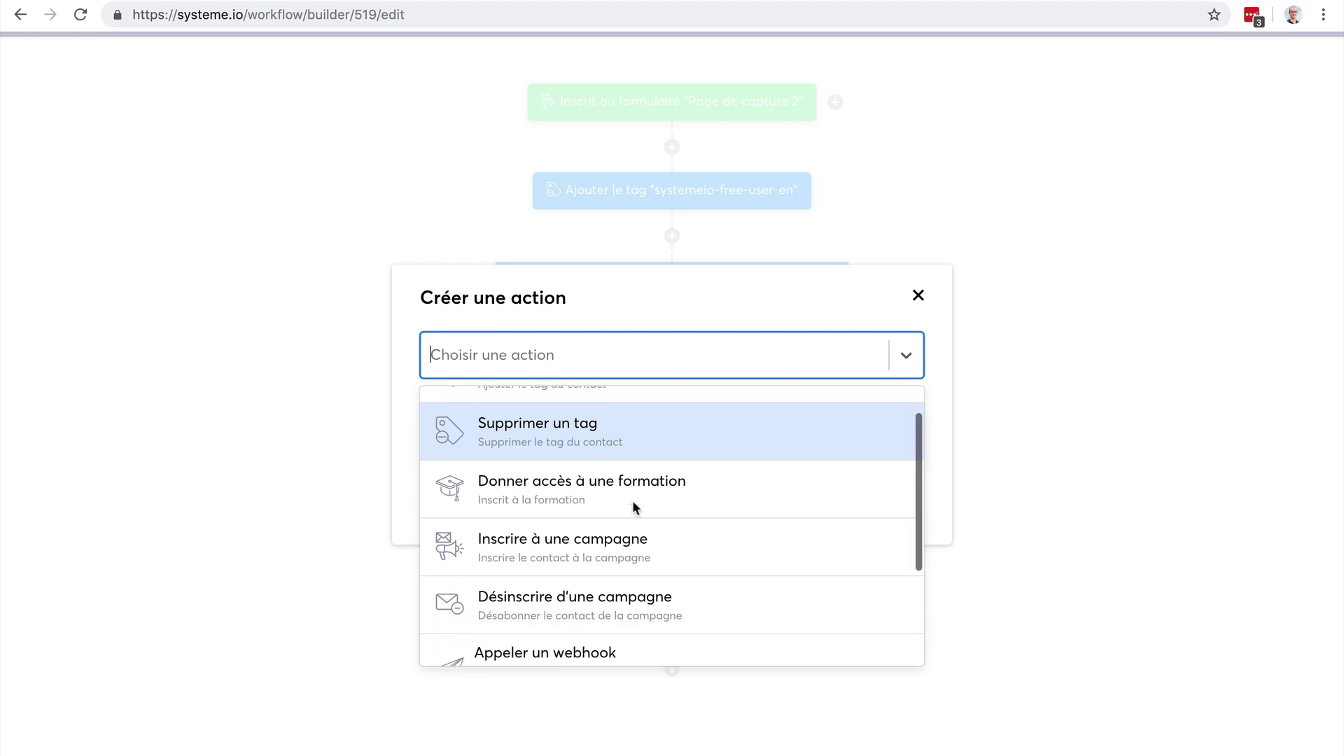
scroll(632, 499, "down", 1)
left_click(618, 572)
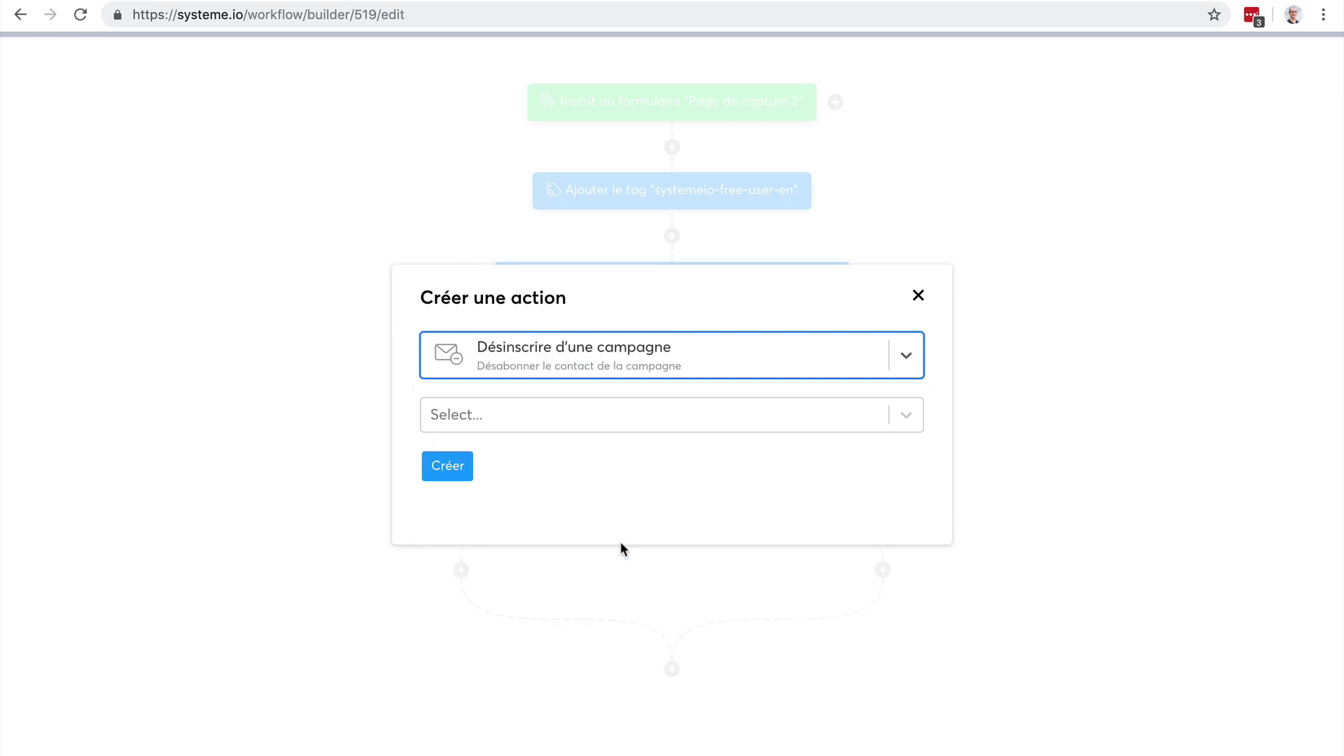
- Search the campaigns for "free", select "systemeio-free-user-EN", and create the unsubscribe action
left_click(717, 413)
type("free")
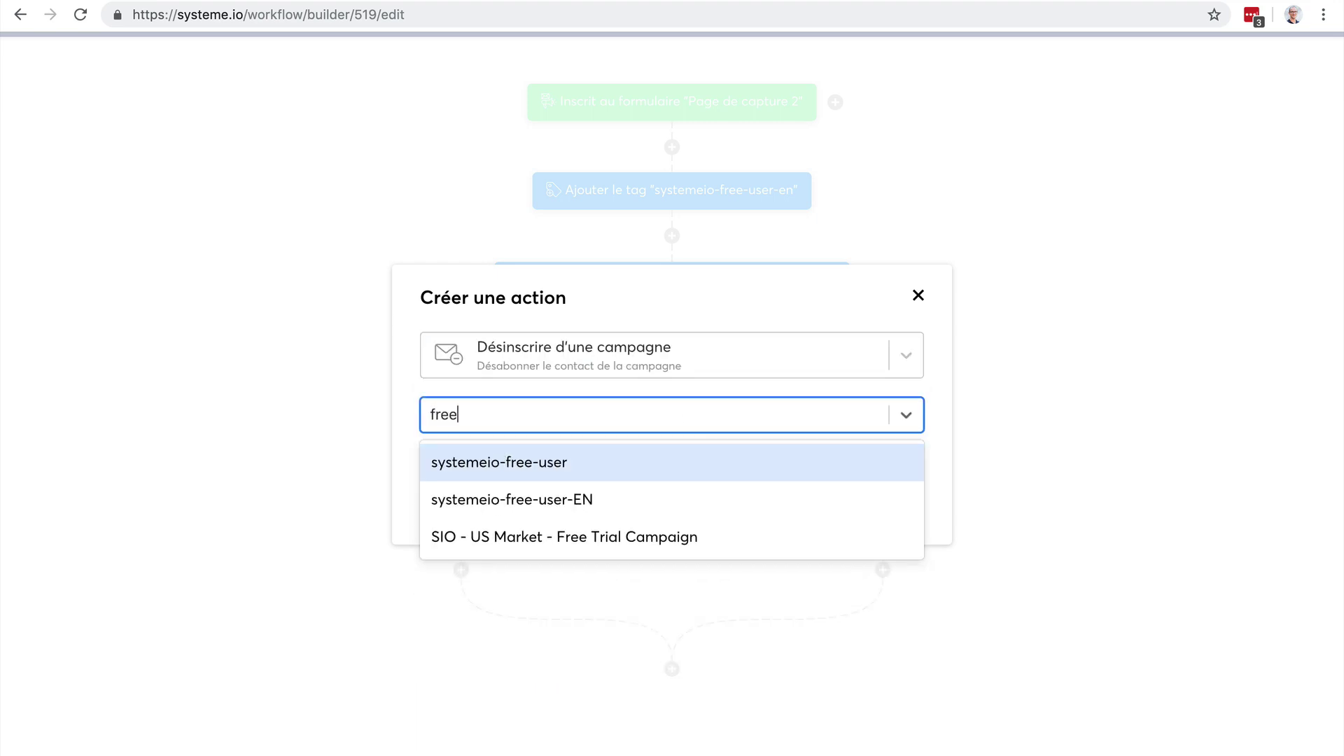
left_click(670, 499)
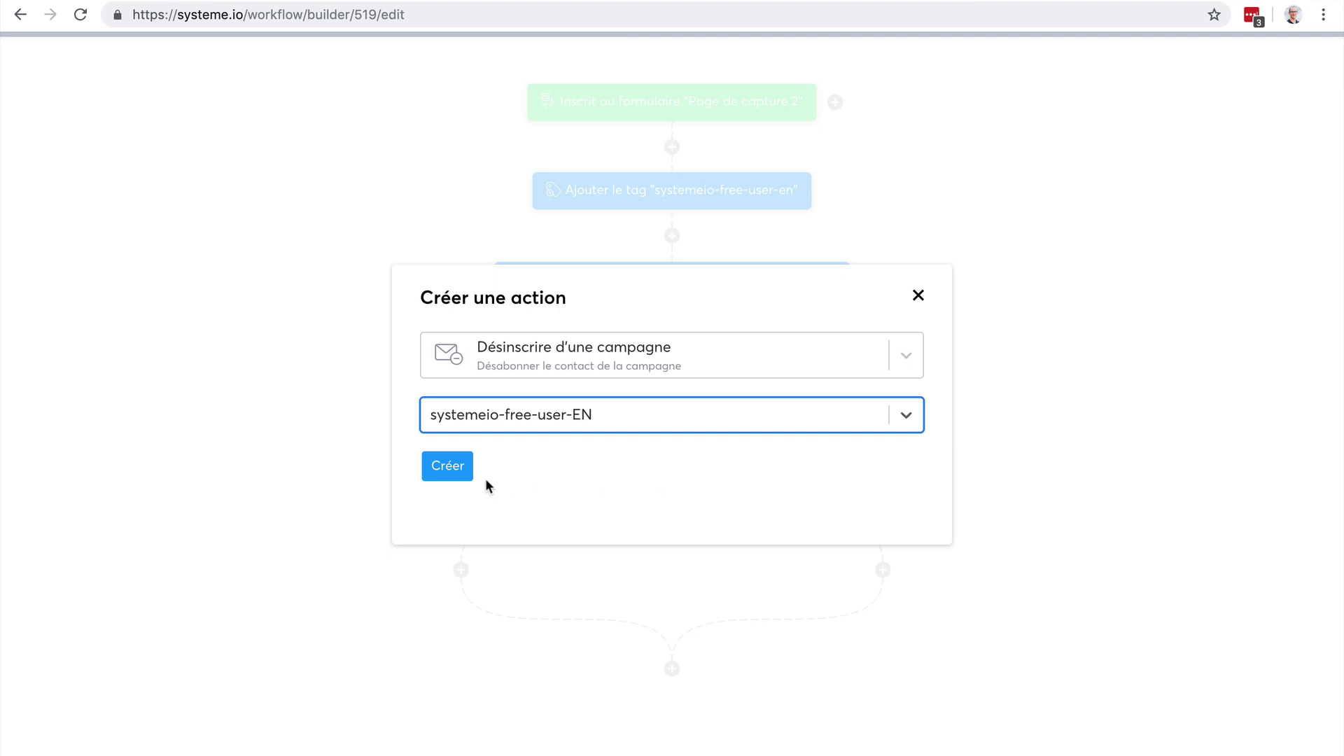
left_click(450, 473)
scroll(357, 507, "down", 2)
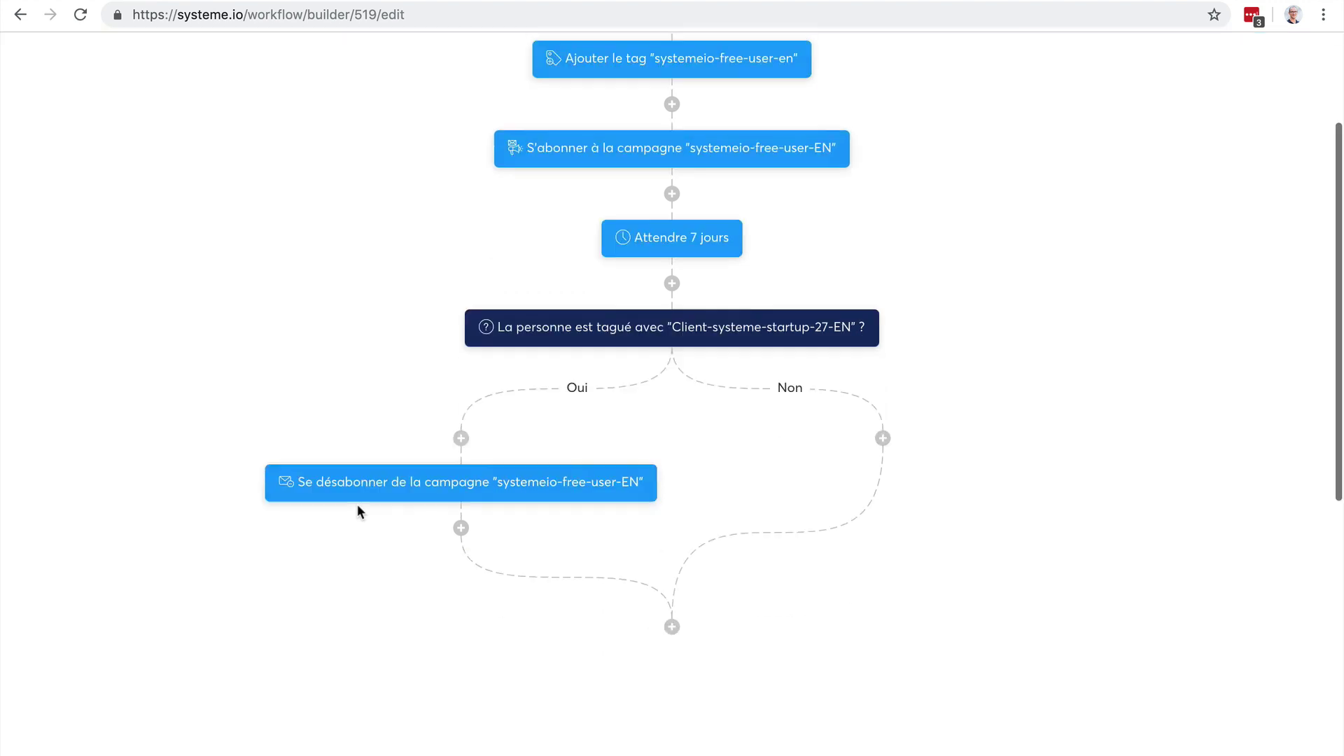
scroll(357, 504, "down", 1)
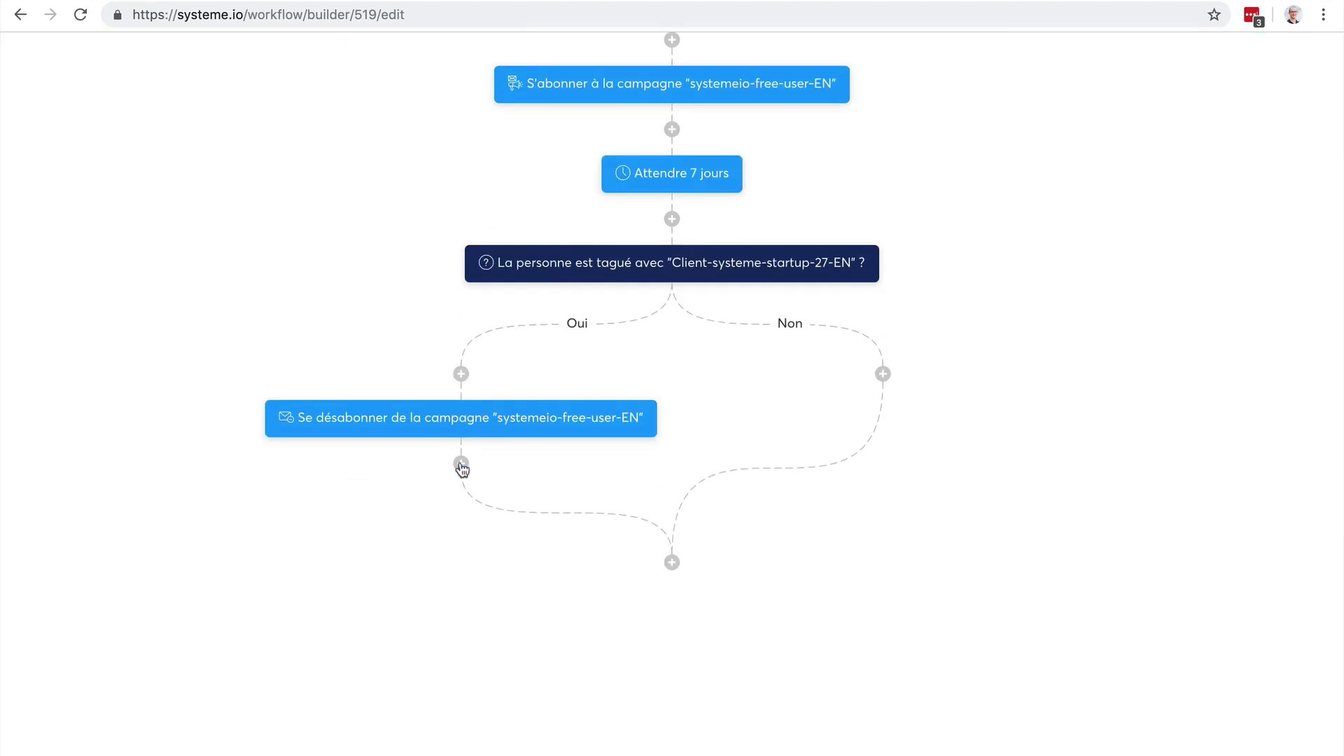
- Add a "Supprimer un tag" action below the campaign unsubscription for the tag "systemeio-free-user-en", found by searching "free", and create it
left_click(462, 465)
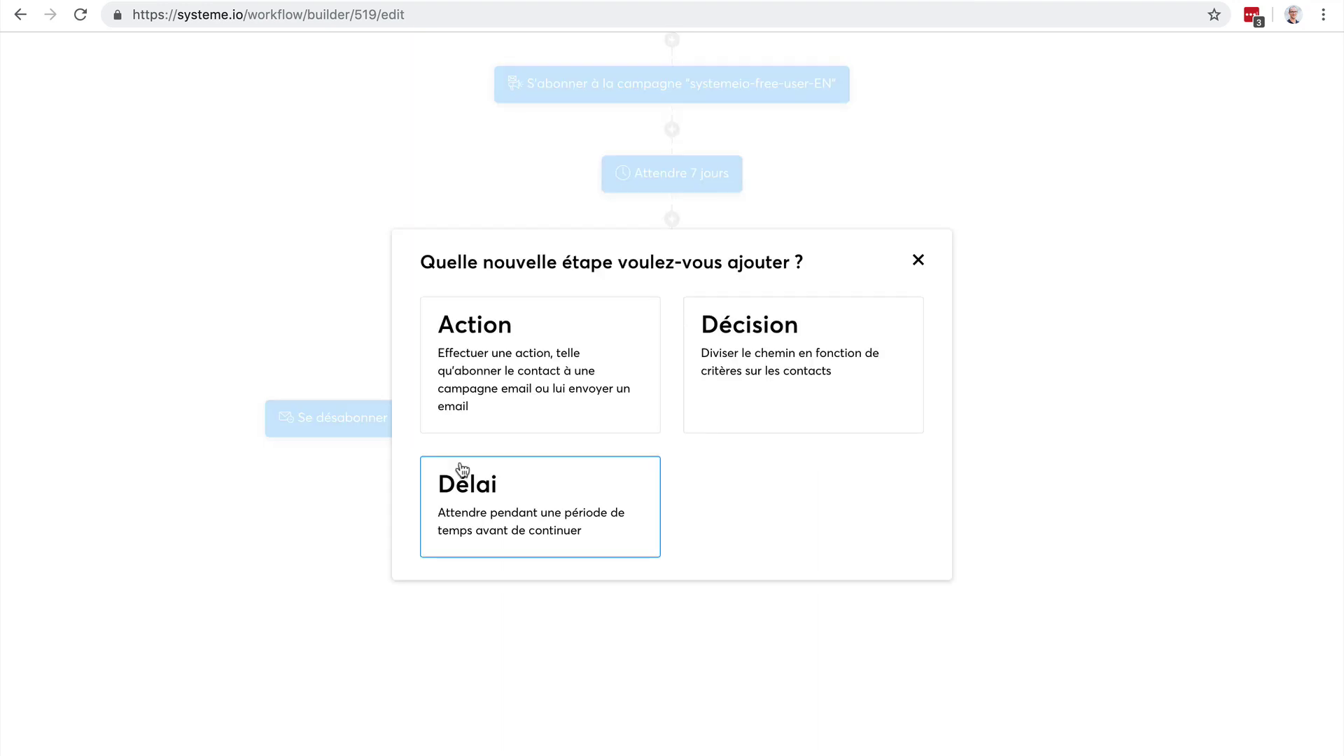
left_click(489, 378)
left_click(525, 371)
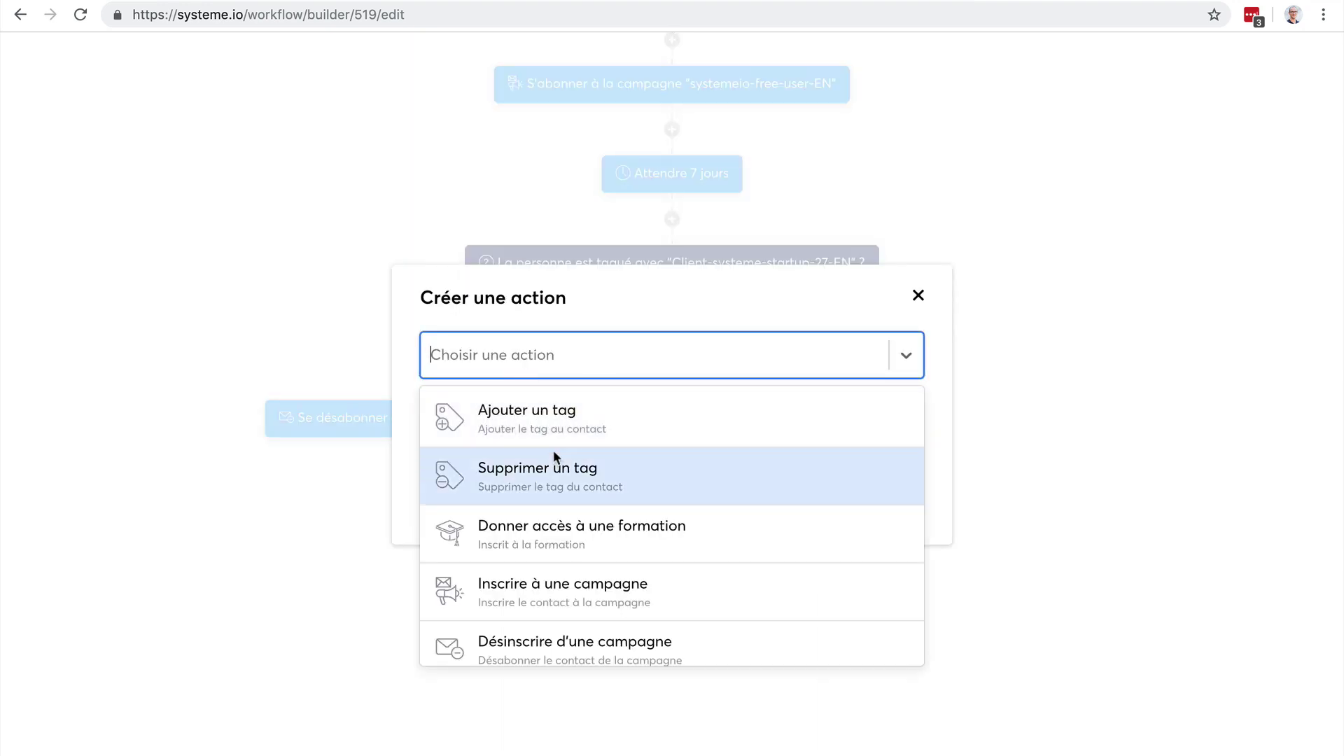
left_click(553, 469)
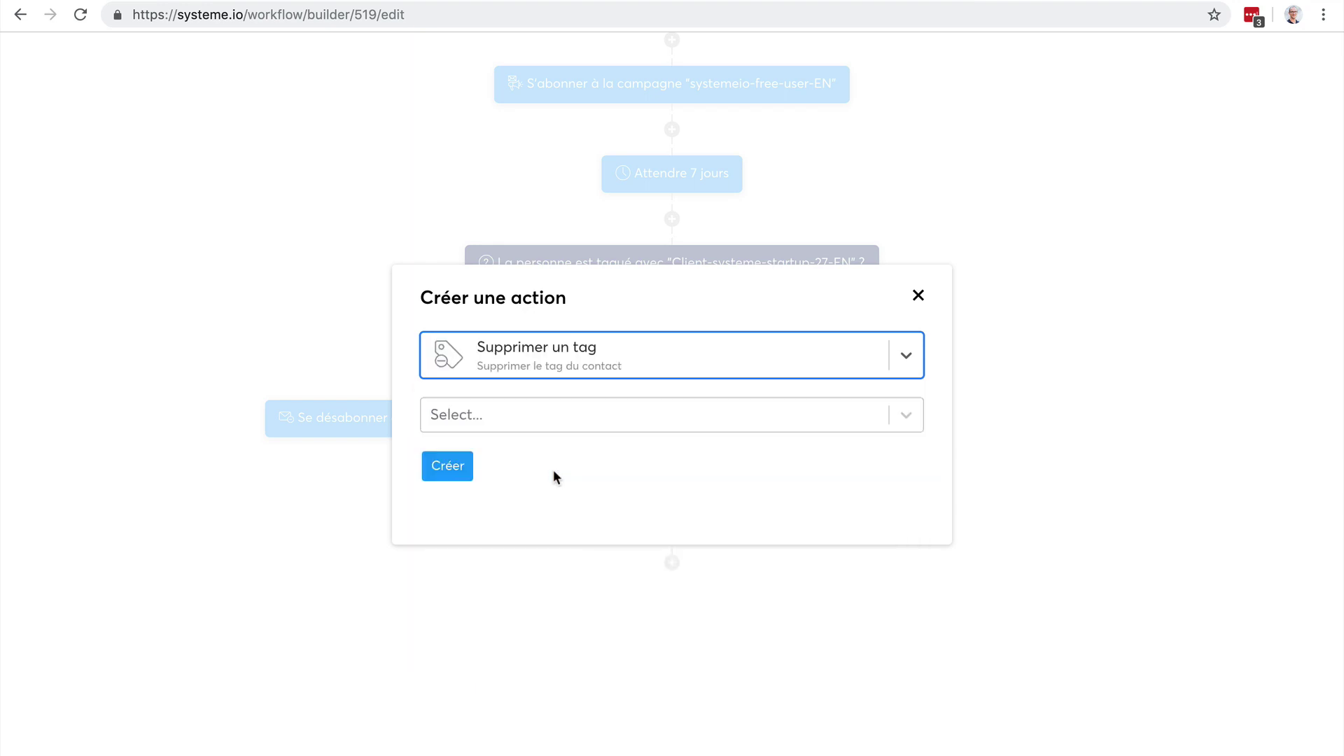
left_click(589, 423)
type("free")
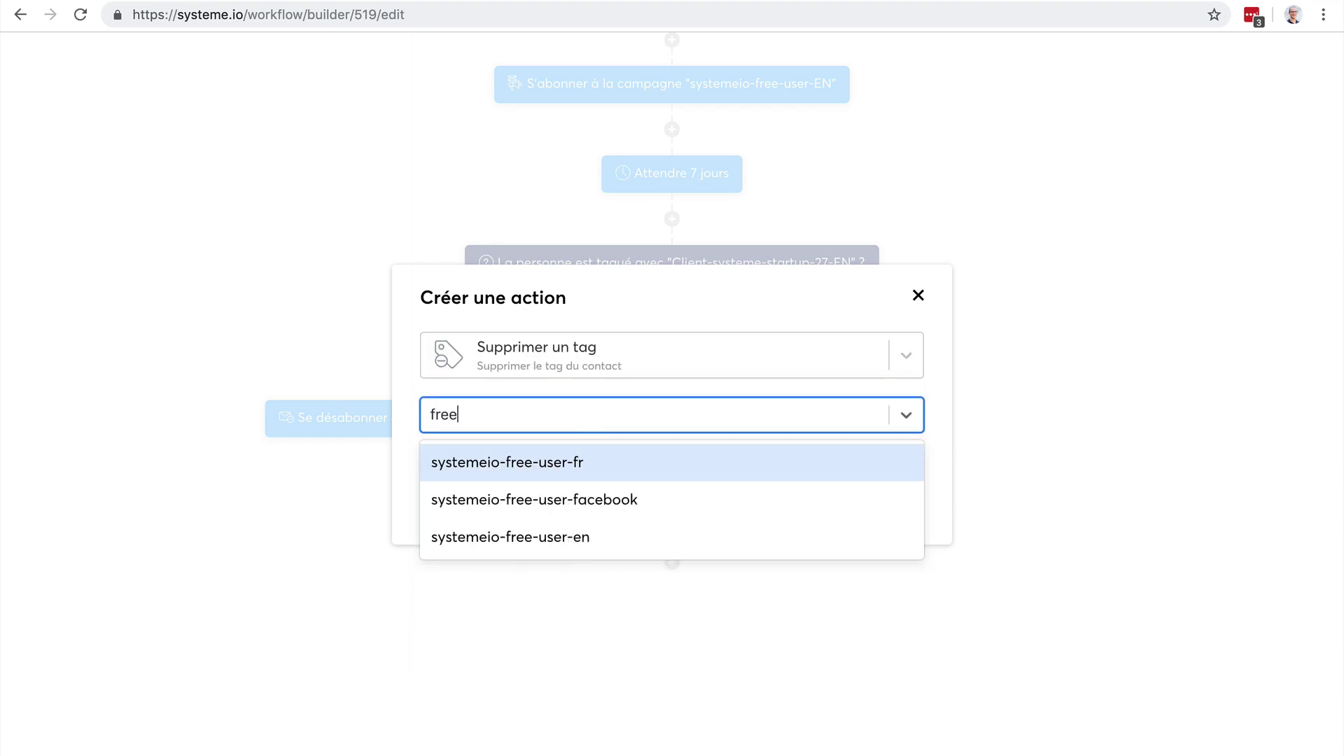
left_click(636, 533)
left_click(443, 470)
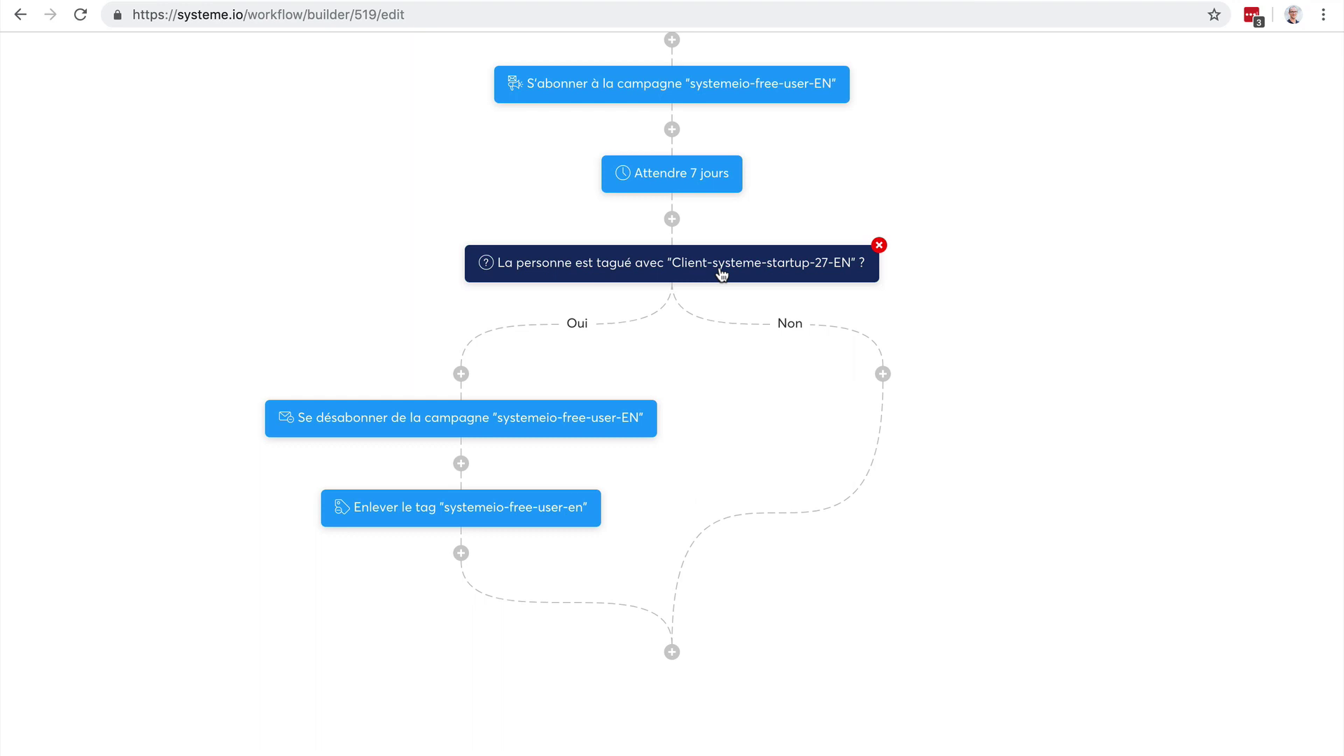
left_click(461, 554)
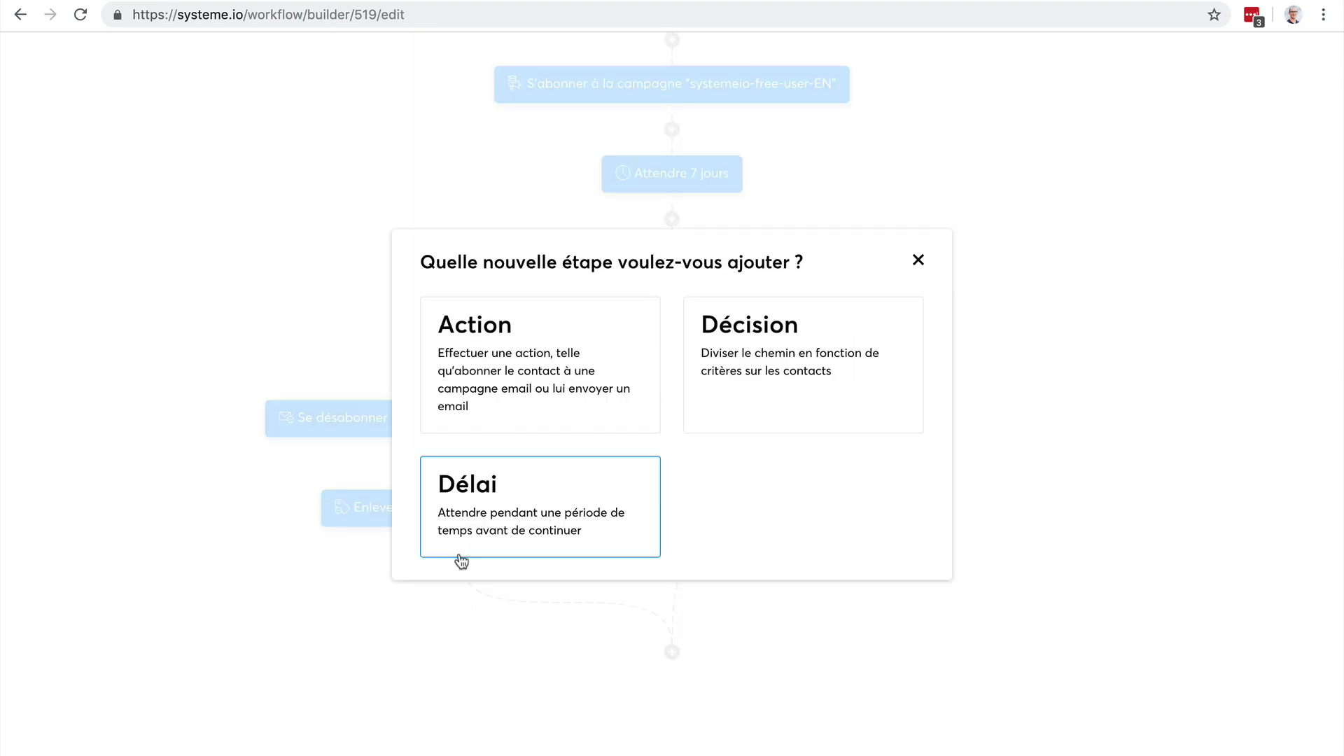
left_click(516, 370)
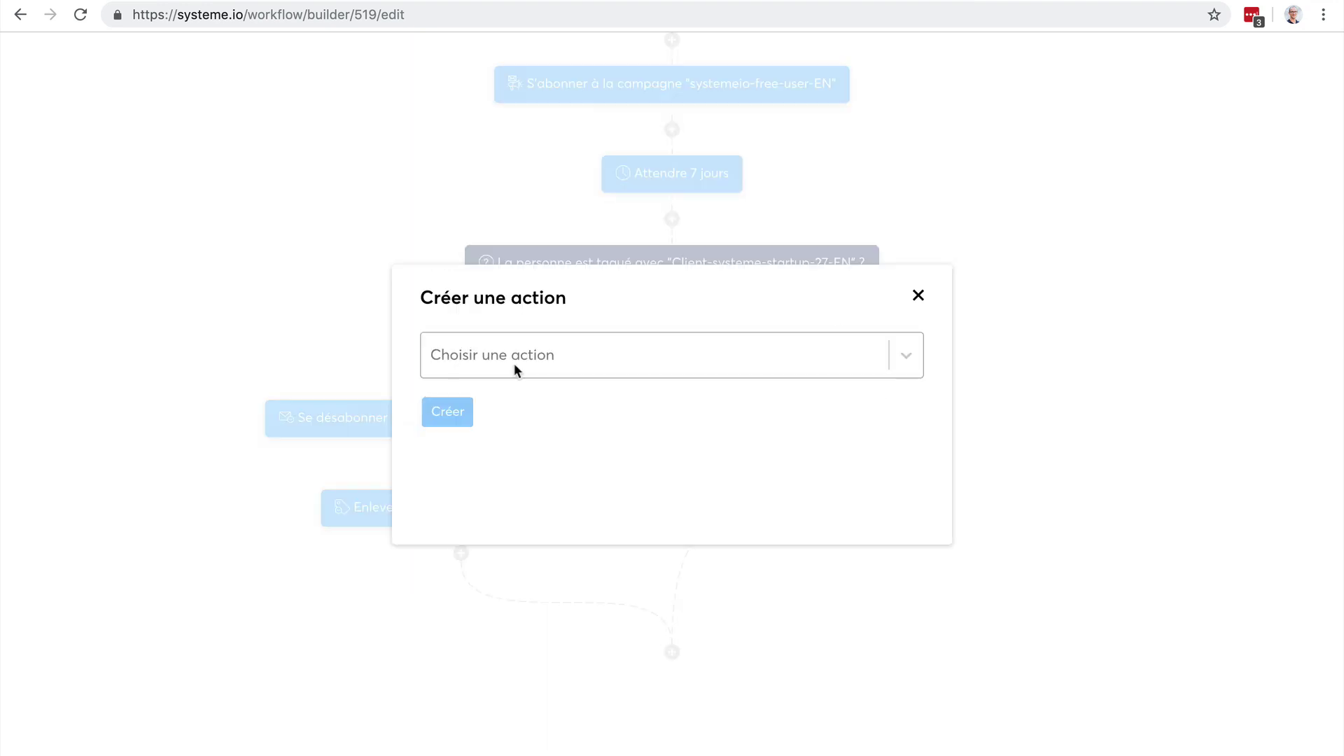
left_click(919, 298)
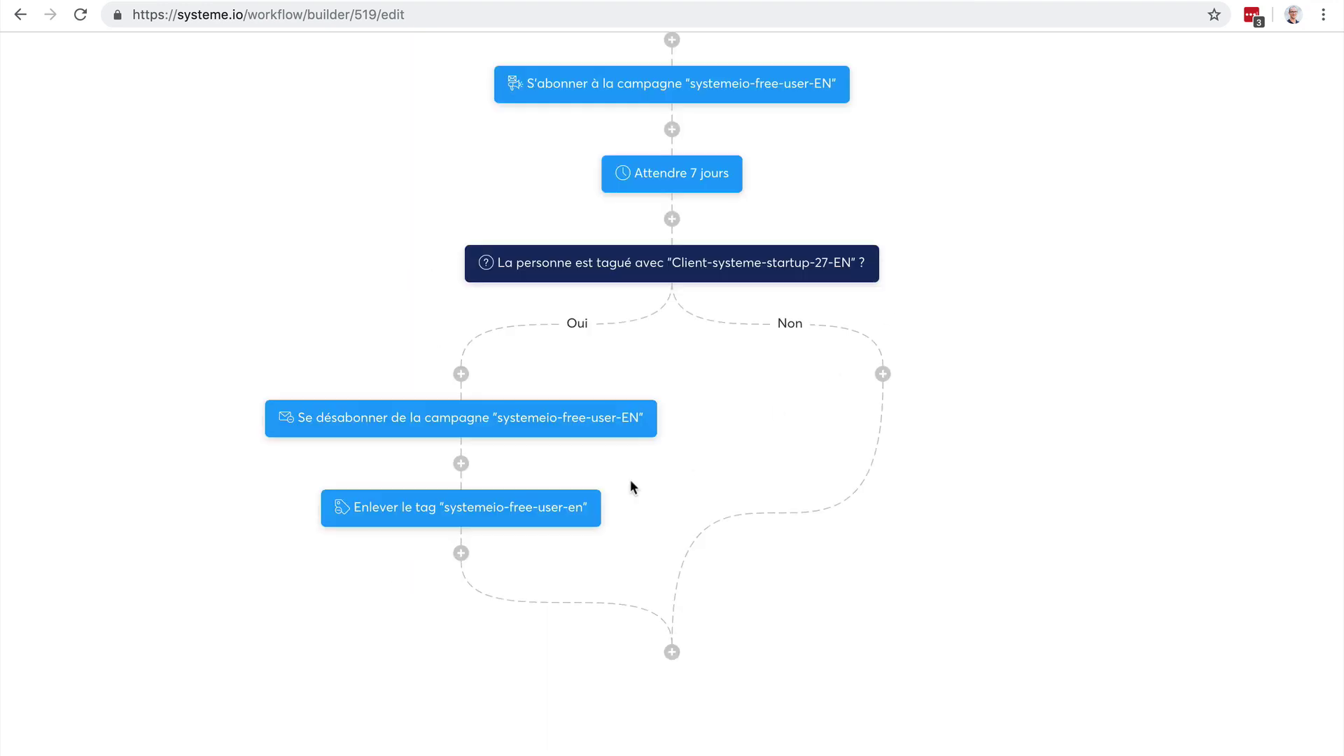
- Add a delay of 1 "Journées" below the tag removal on the "Oui" branch and create it
left_click(460, 554)
left_click(493, 541)
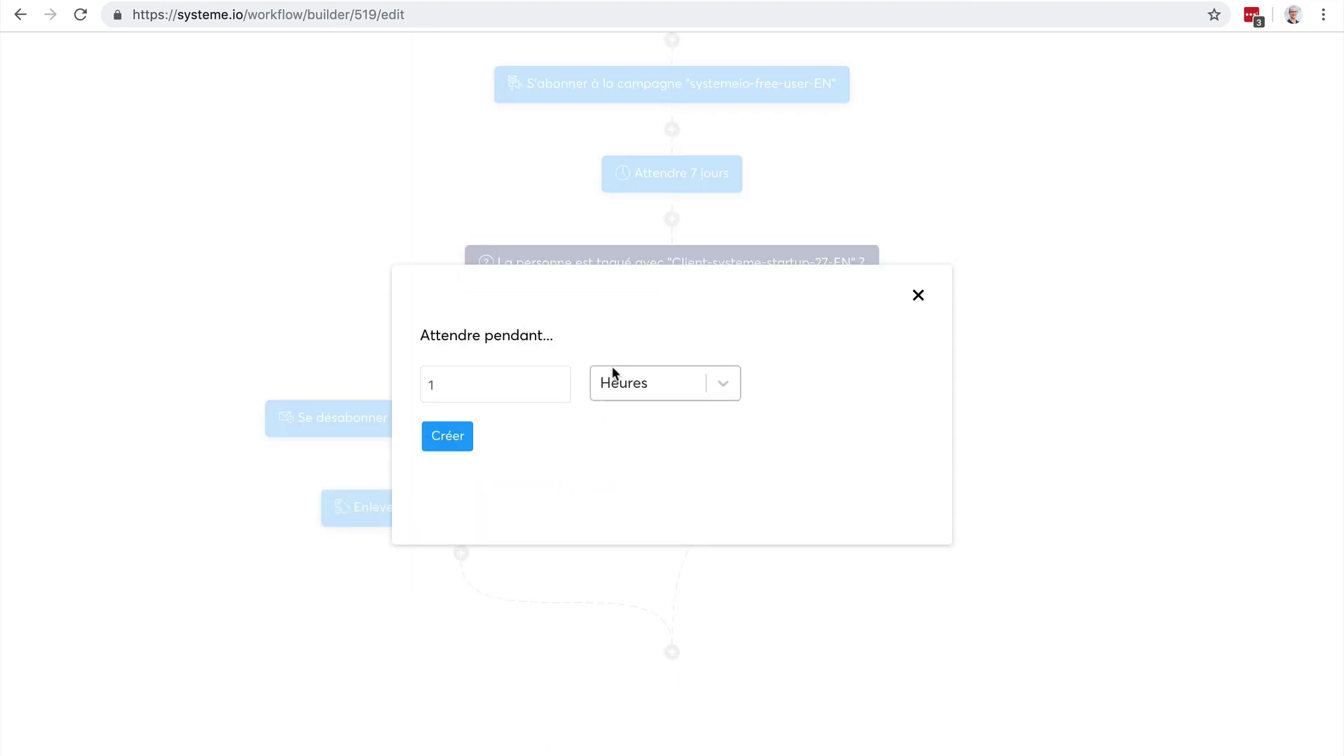
left_click(678, 384)
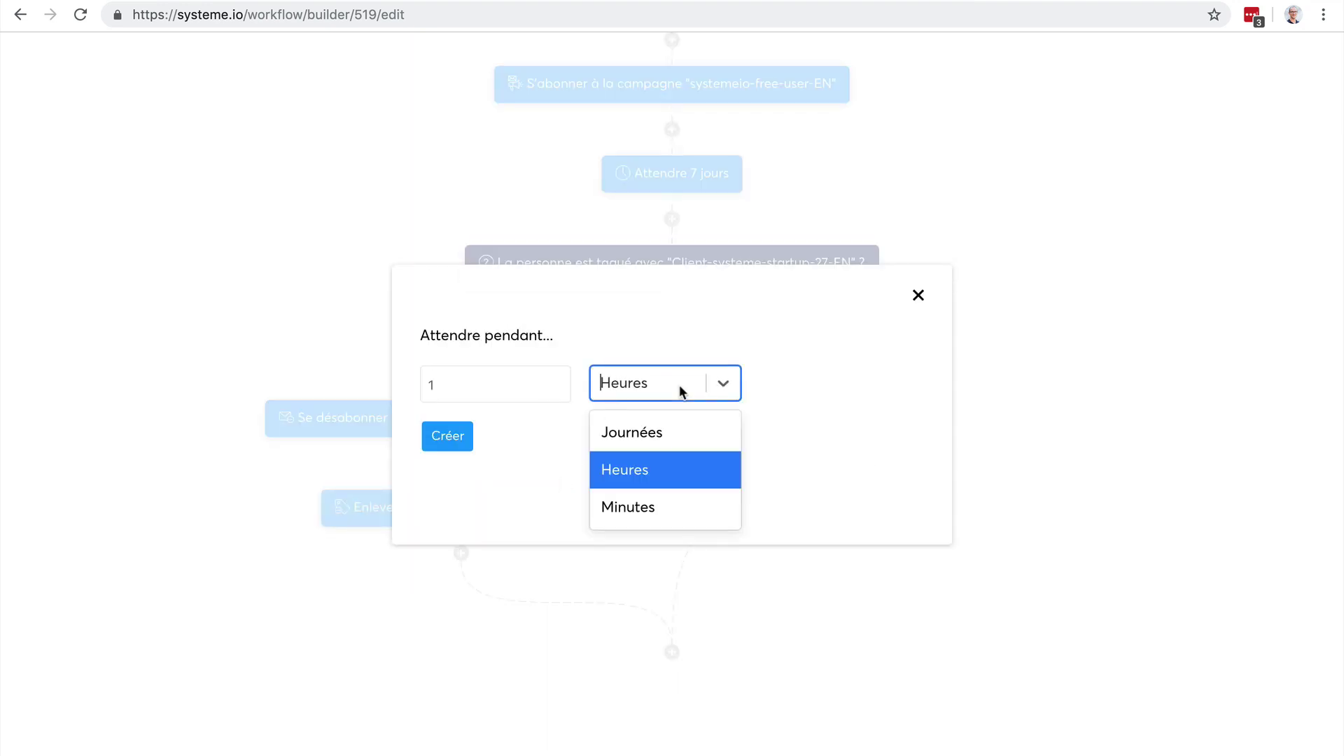
left_click(671, 435)
left_click(449, 442)
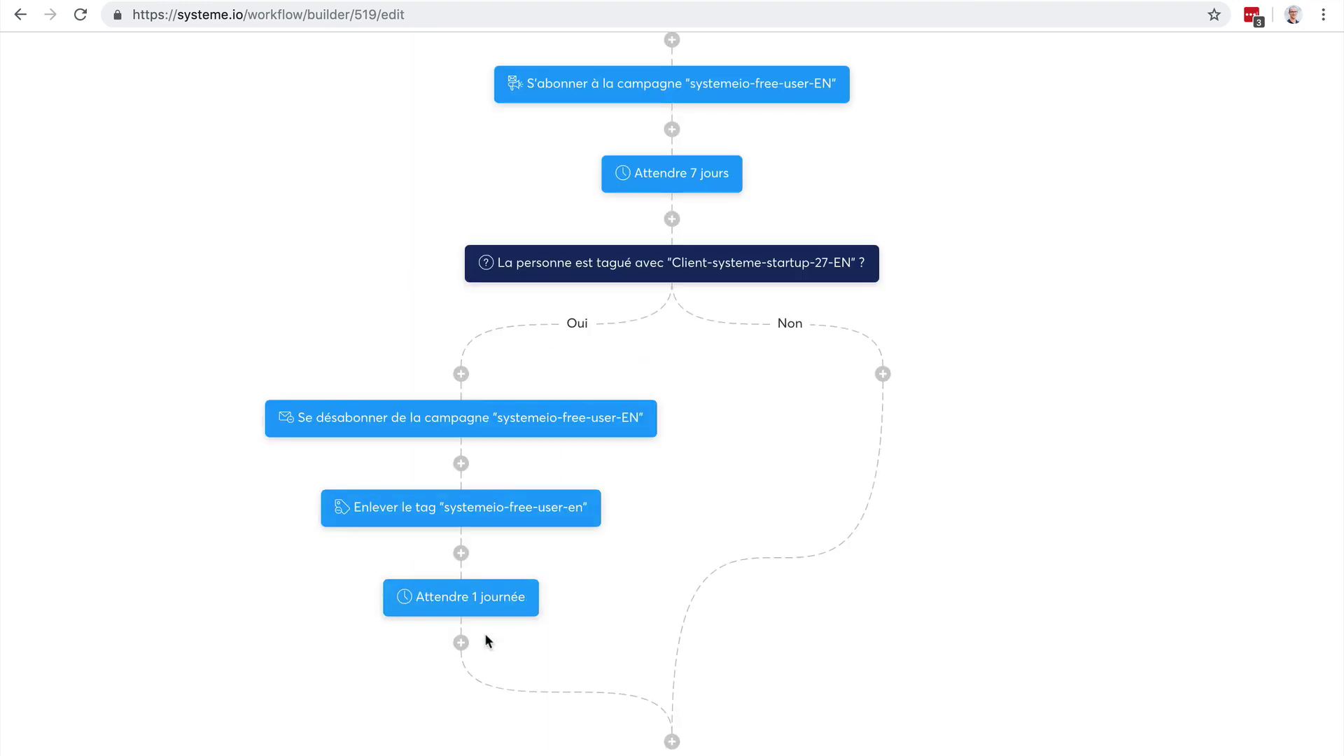
- Add an "Inscrire à une campagne" action below the one-day delay for "SIO - US Market - Free Trial Campaign", found by searching "SIO", and create it
left_click(461, 643)
left_click(535, 360)
left_click(548, 356)
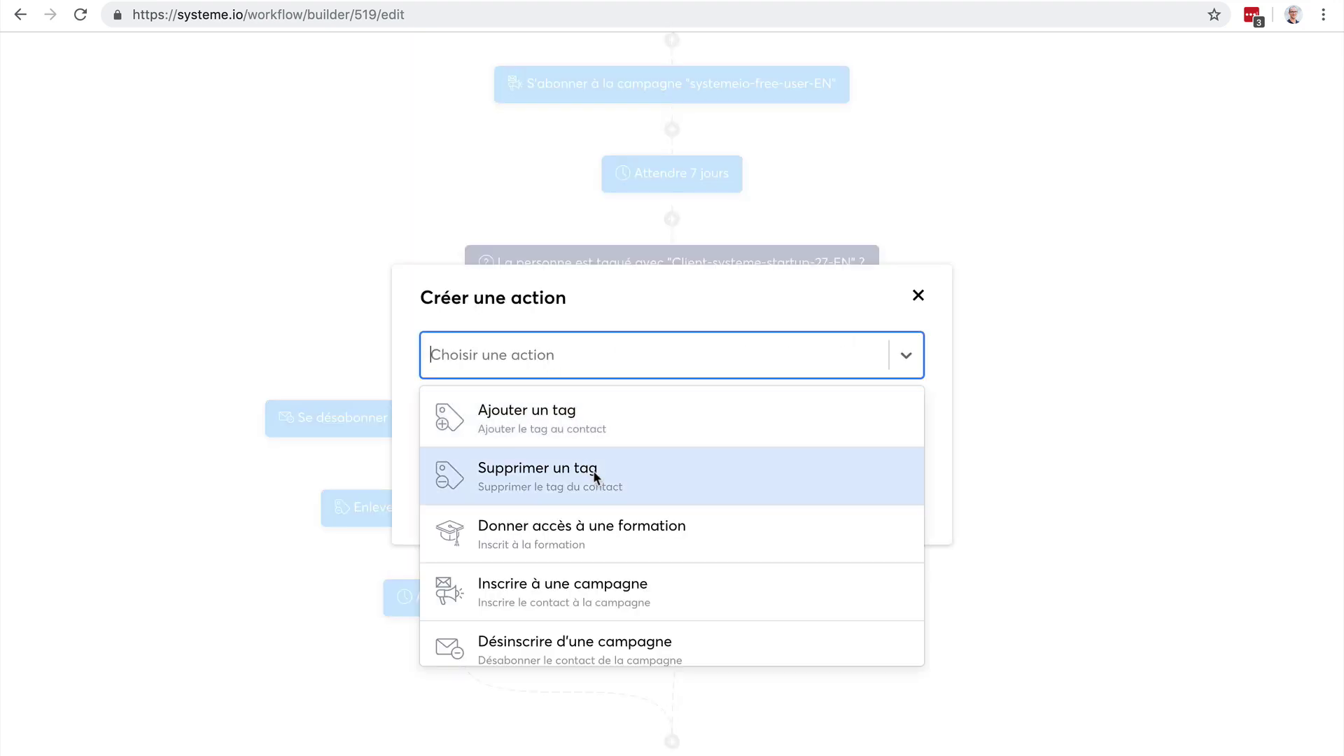
scroll(648, 551, "down", 3)
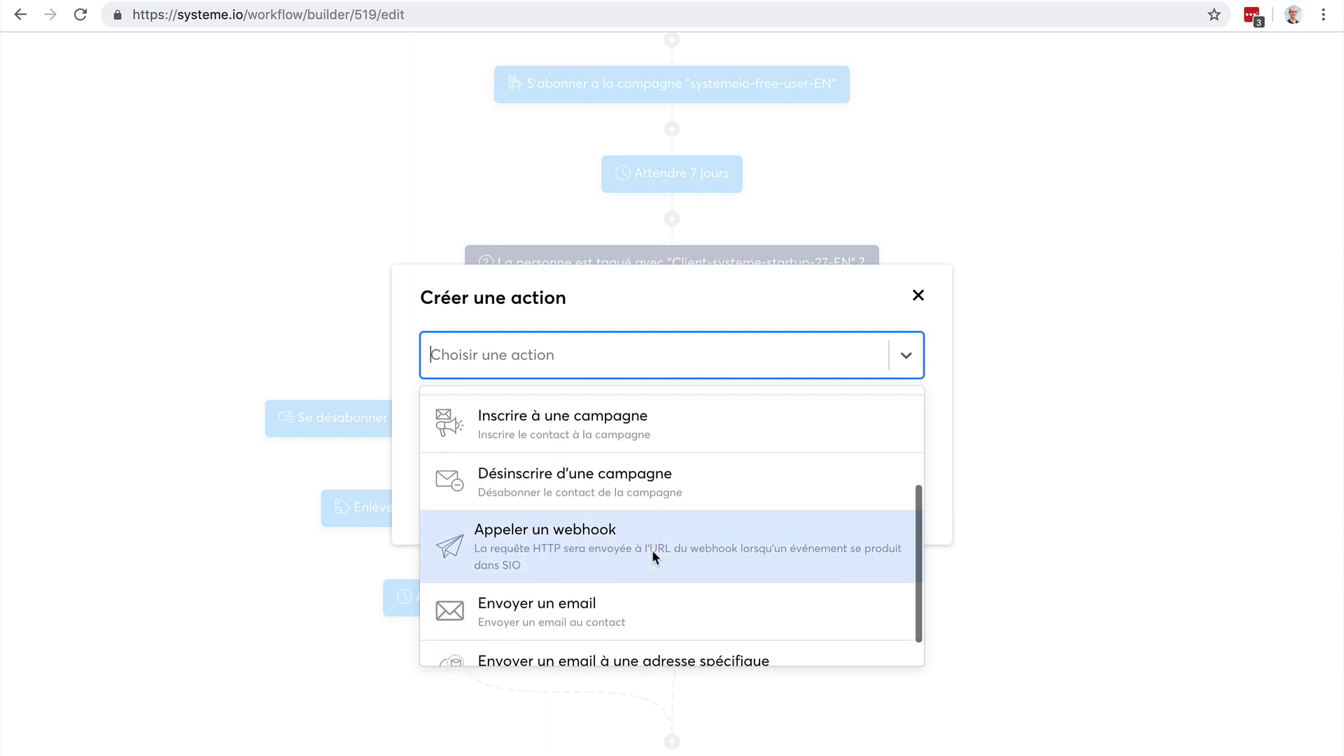
scroll(652, 551, "up", 1)
left_click(636, 490)
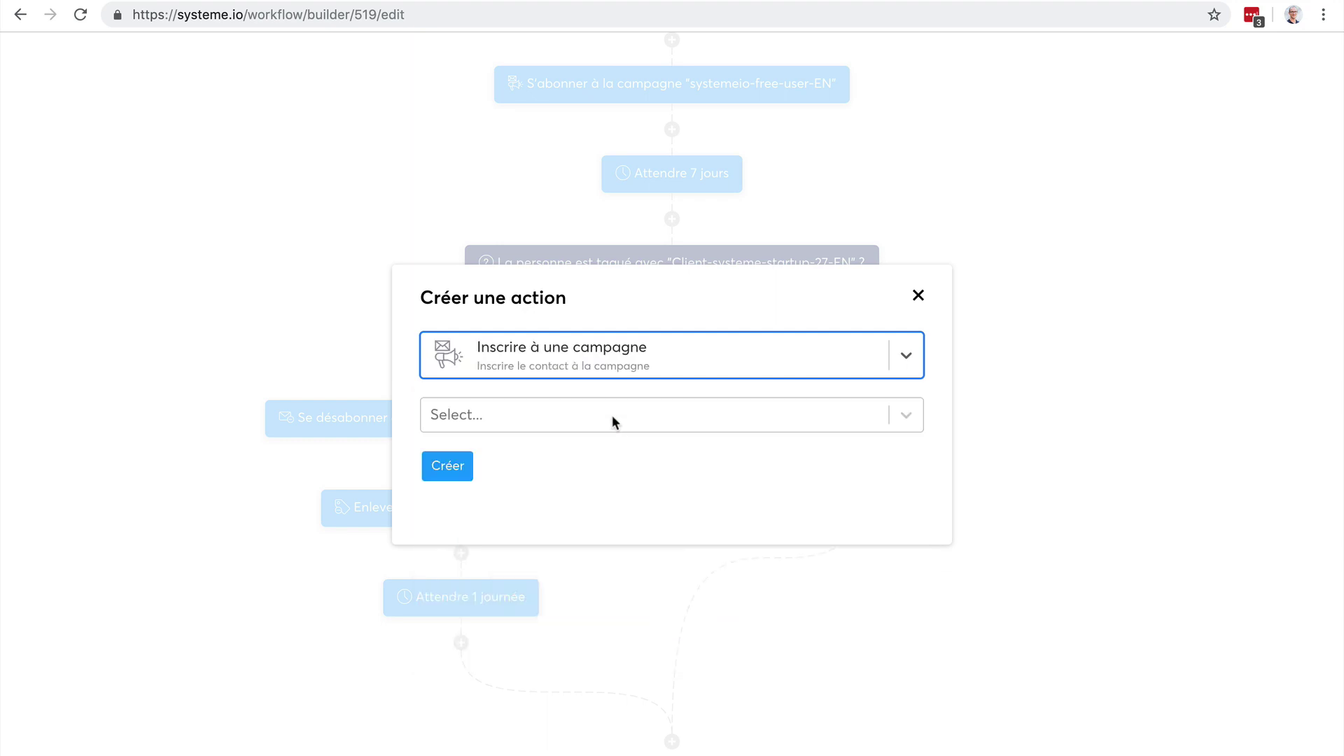
left_click(556, 416)
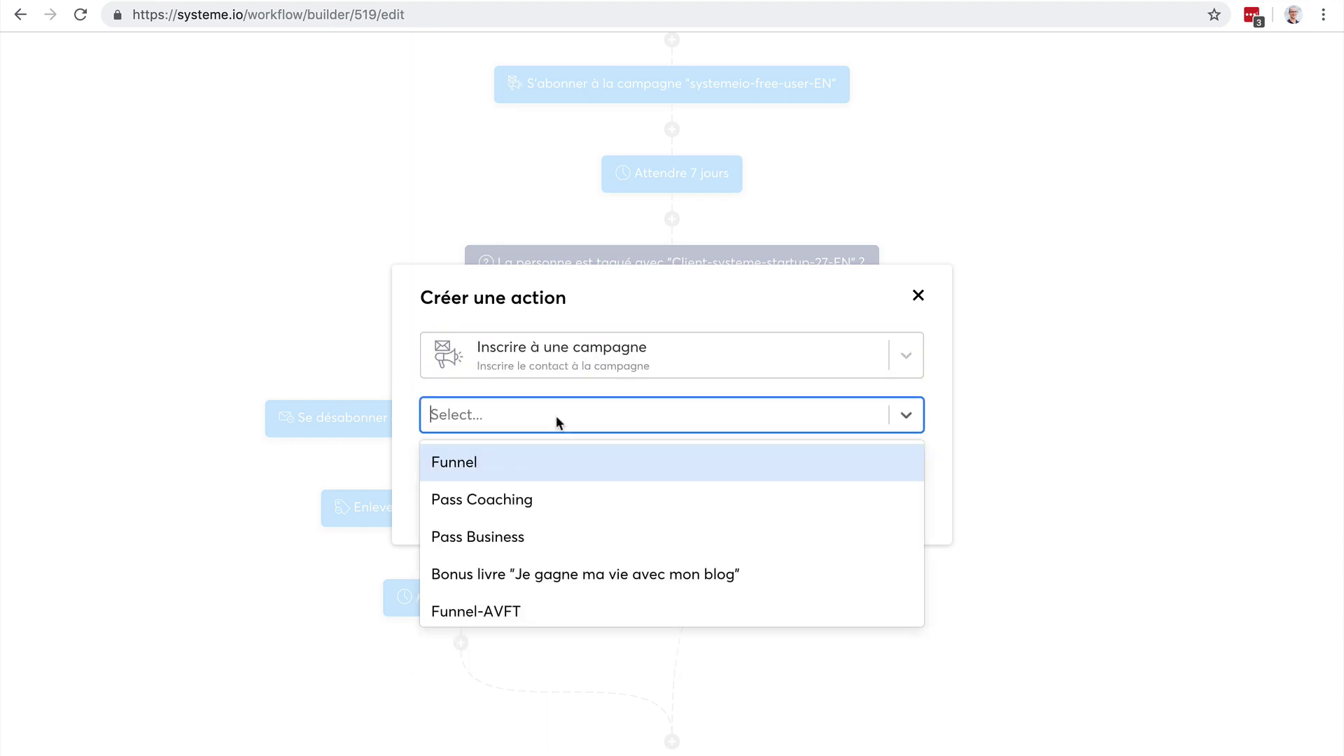
type("SIO")
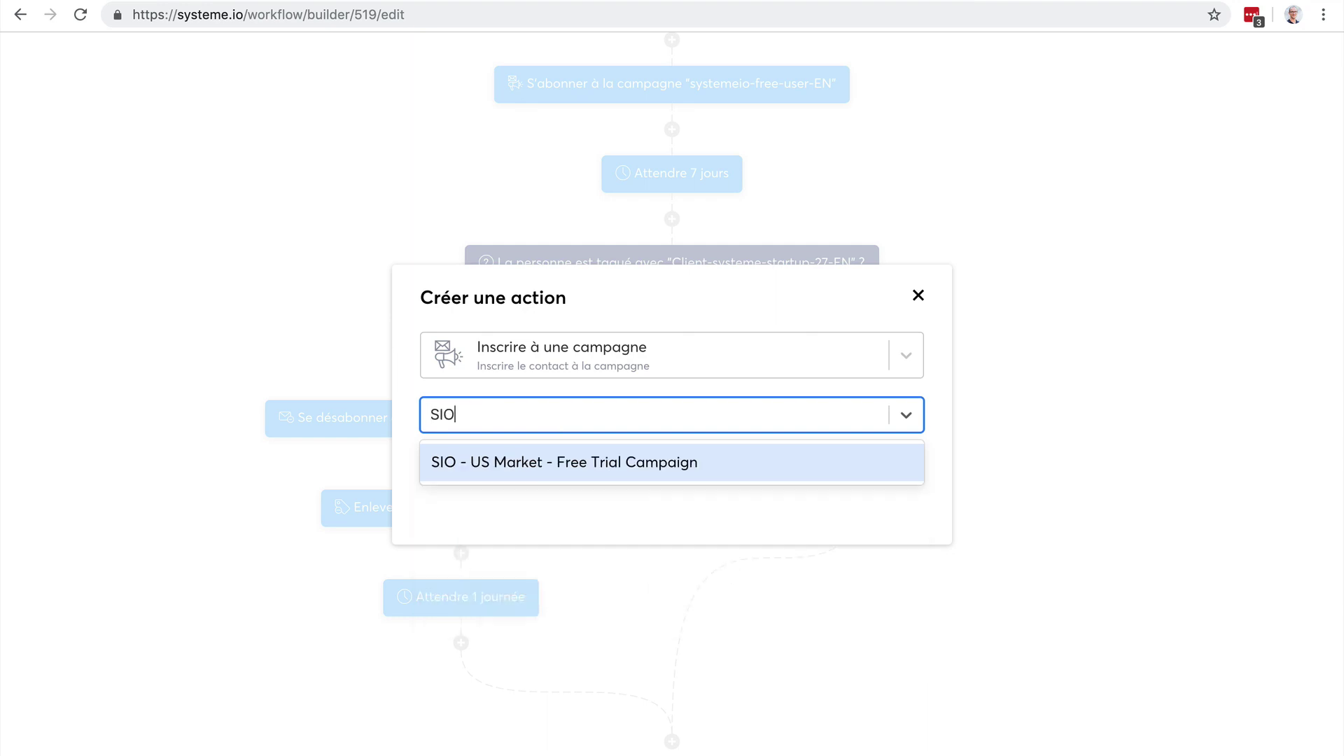
key("Return")
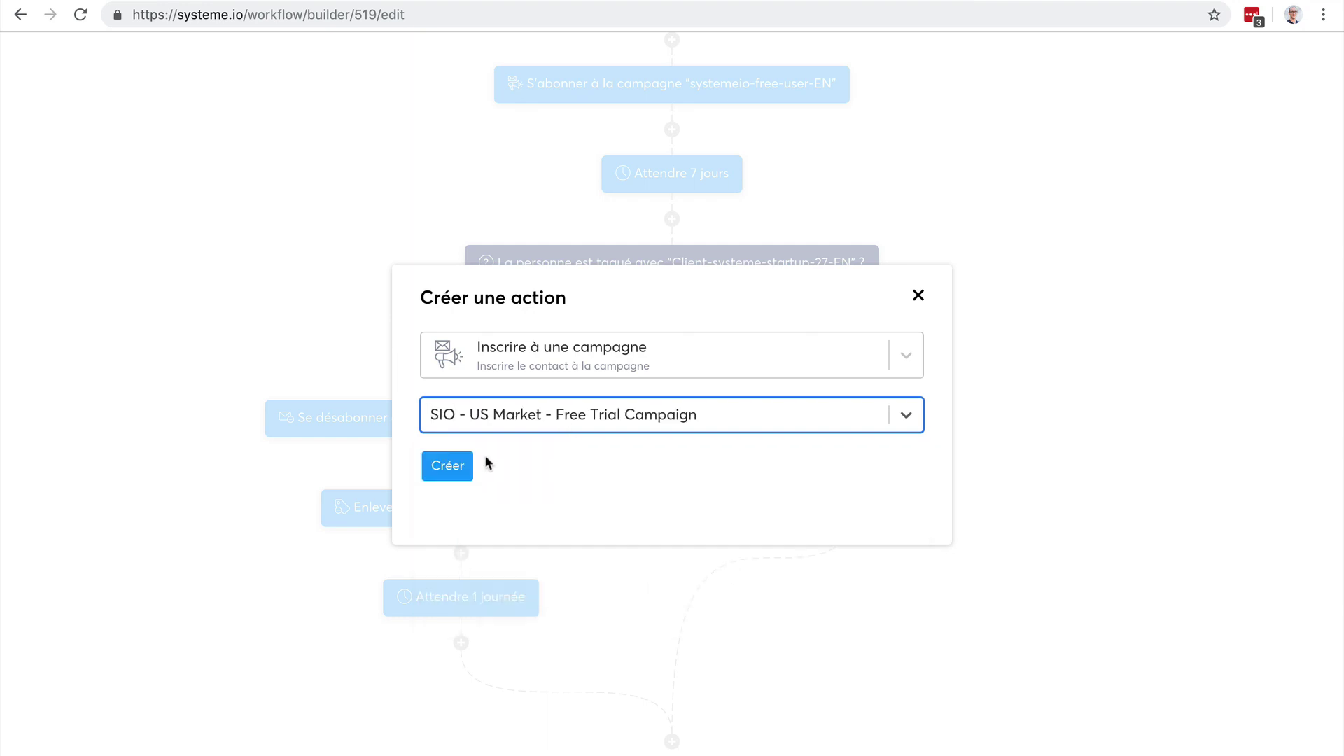
left_click(451, 467)
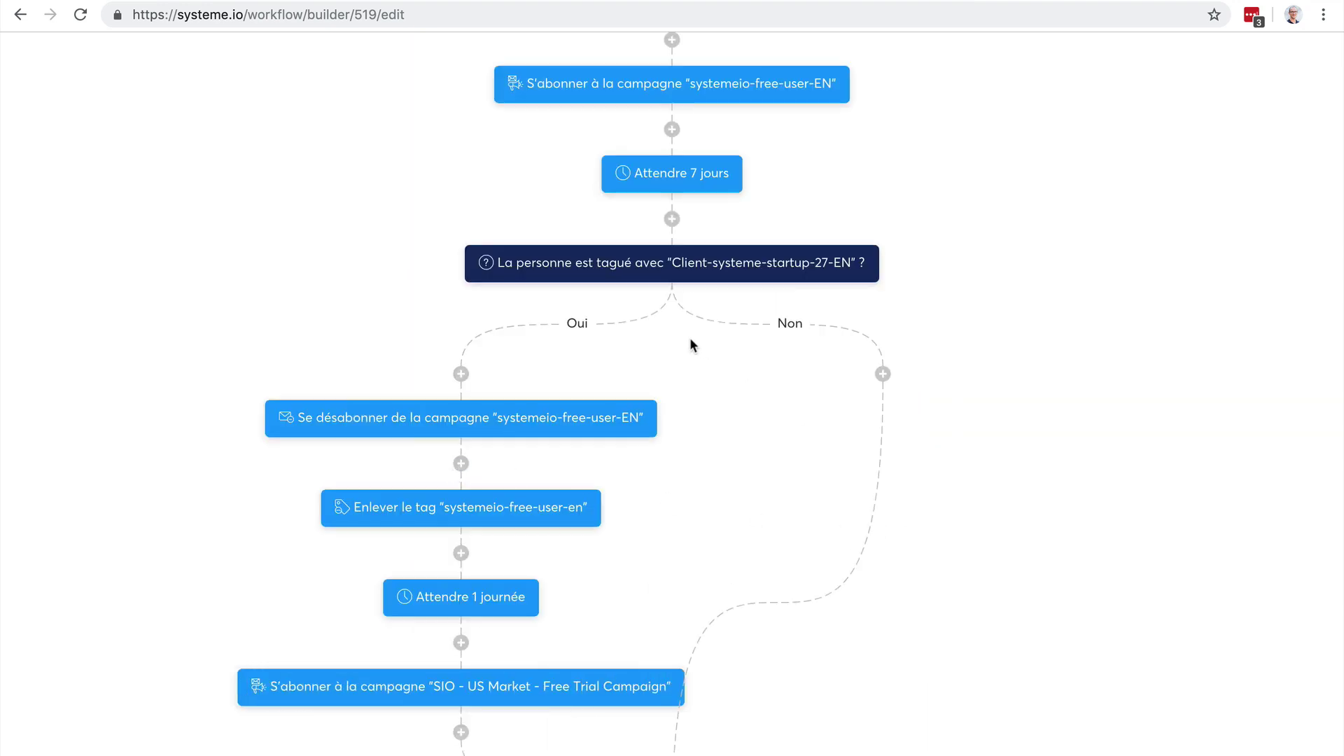
mouse_move(485, 411)
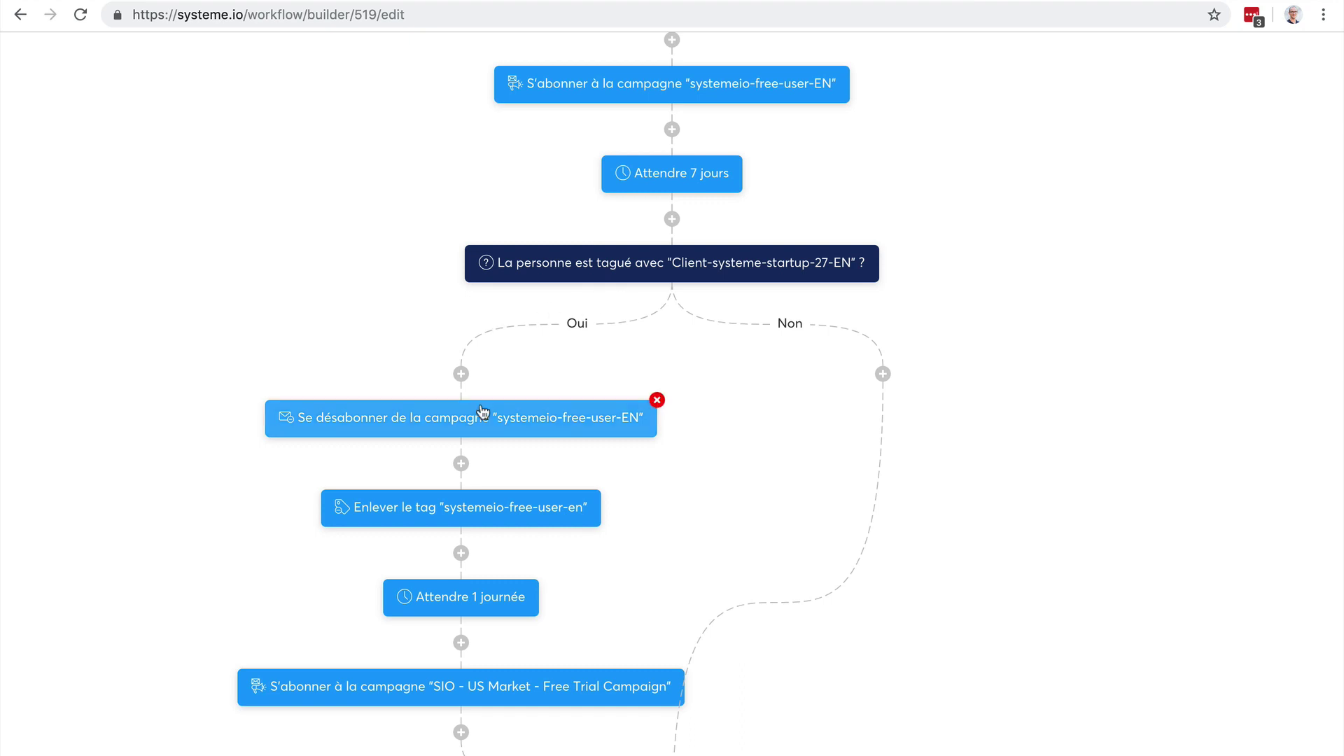
scroll(485, 412, "up", 2)
mouse_move(696, 291)
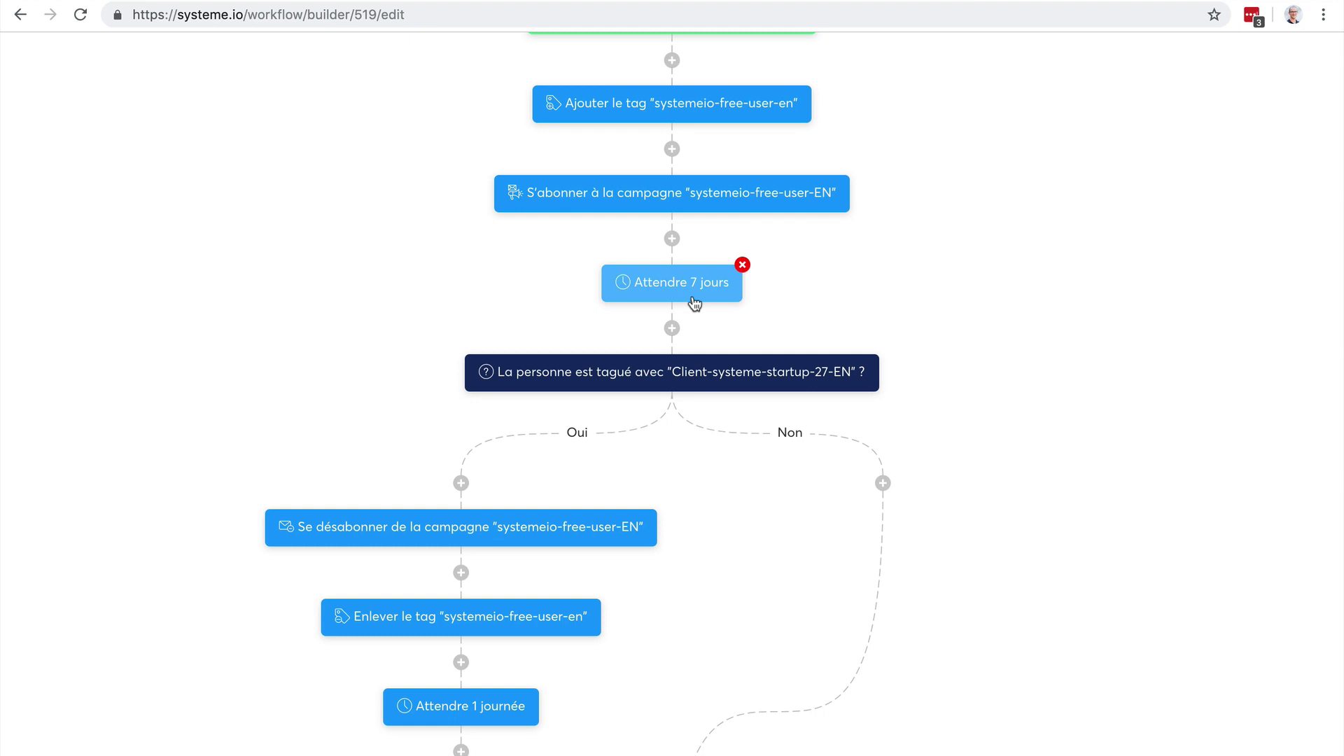
scroll(980, 456, "down", 3)
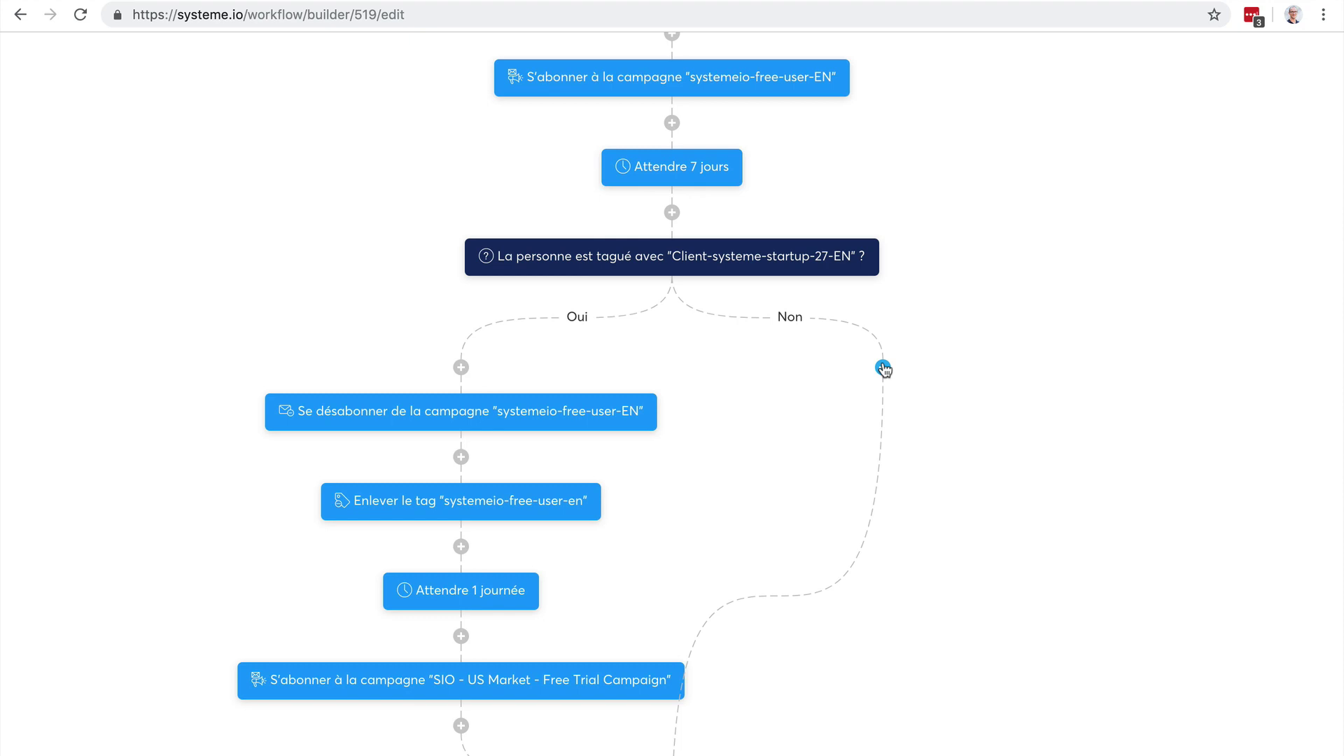
left_click(882, 367)
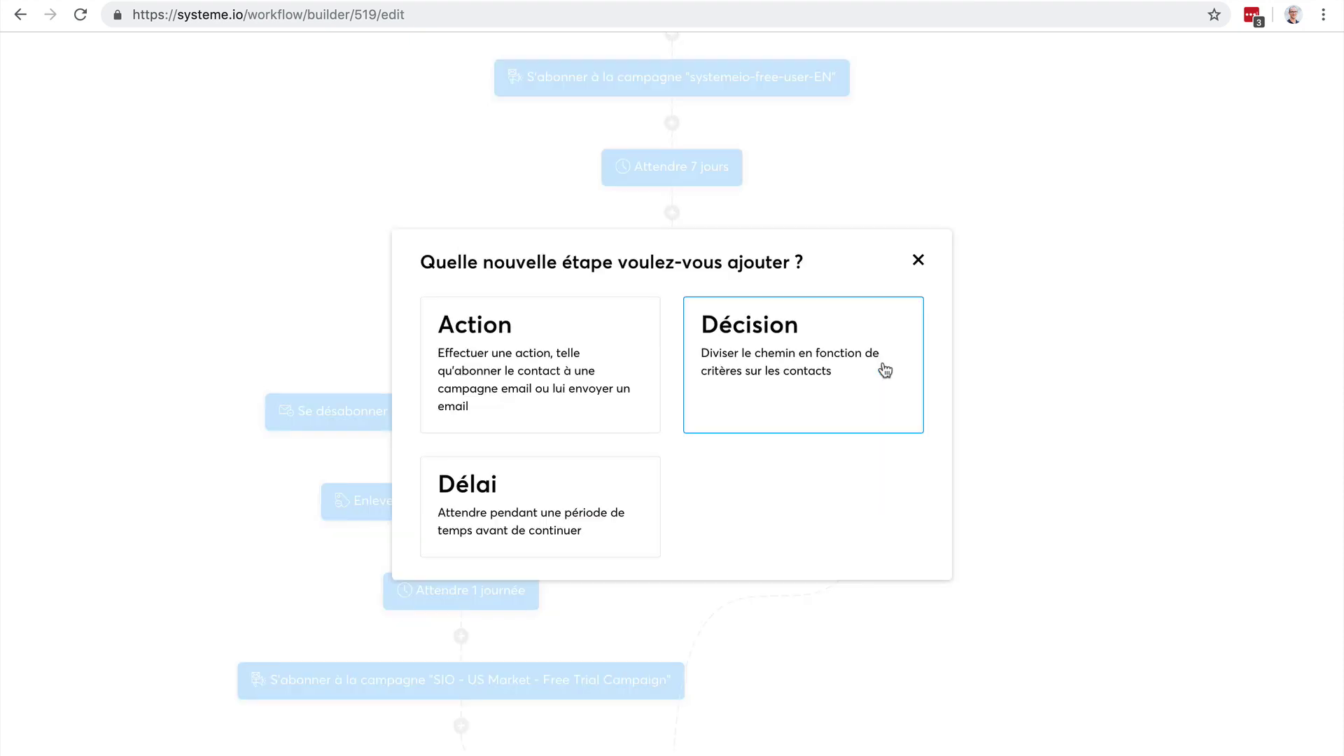
left_click(514, 379)
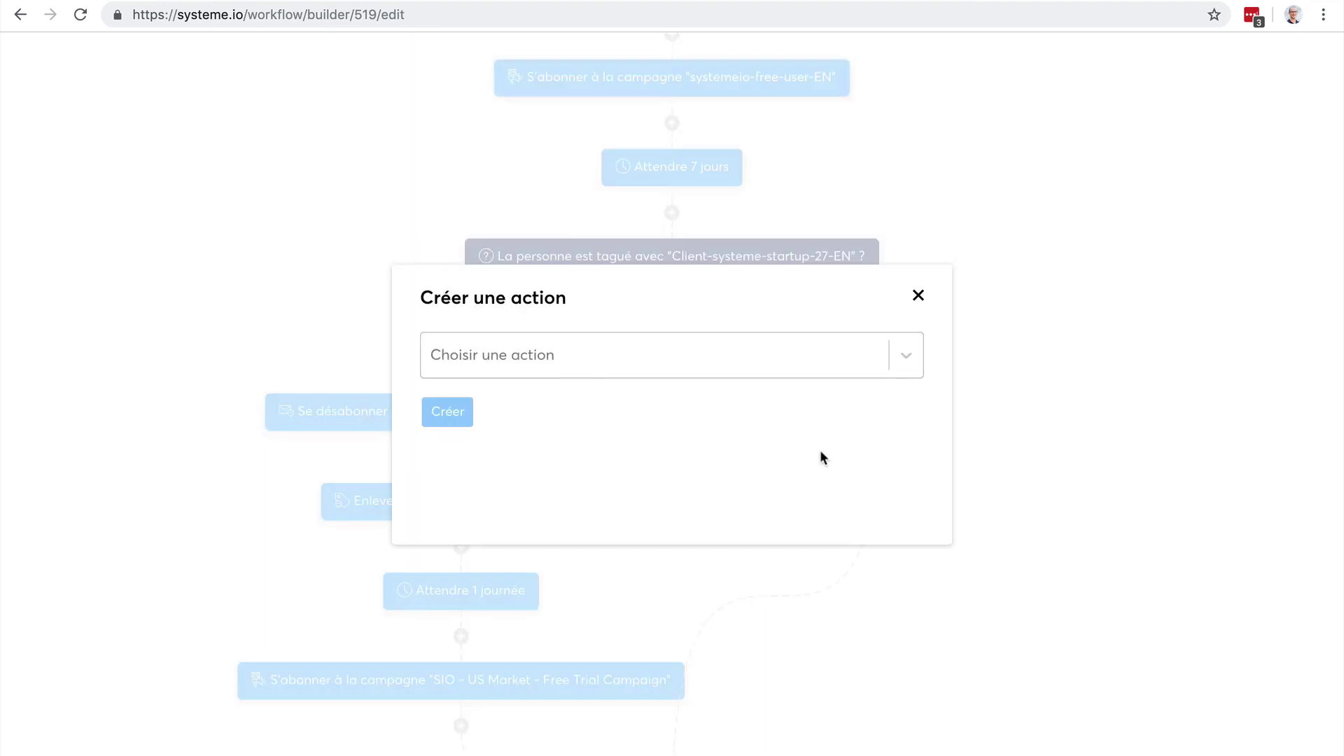
left_click(797, 361)
scroll(808, 533, "down", 3)
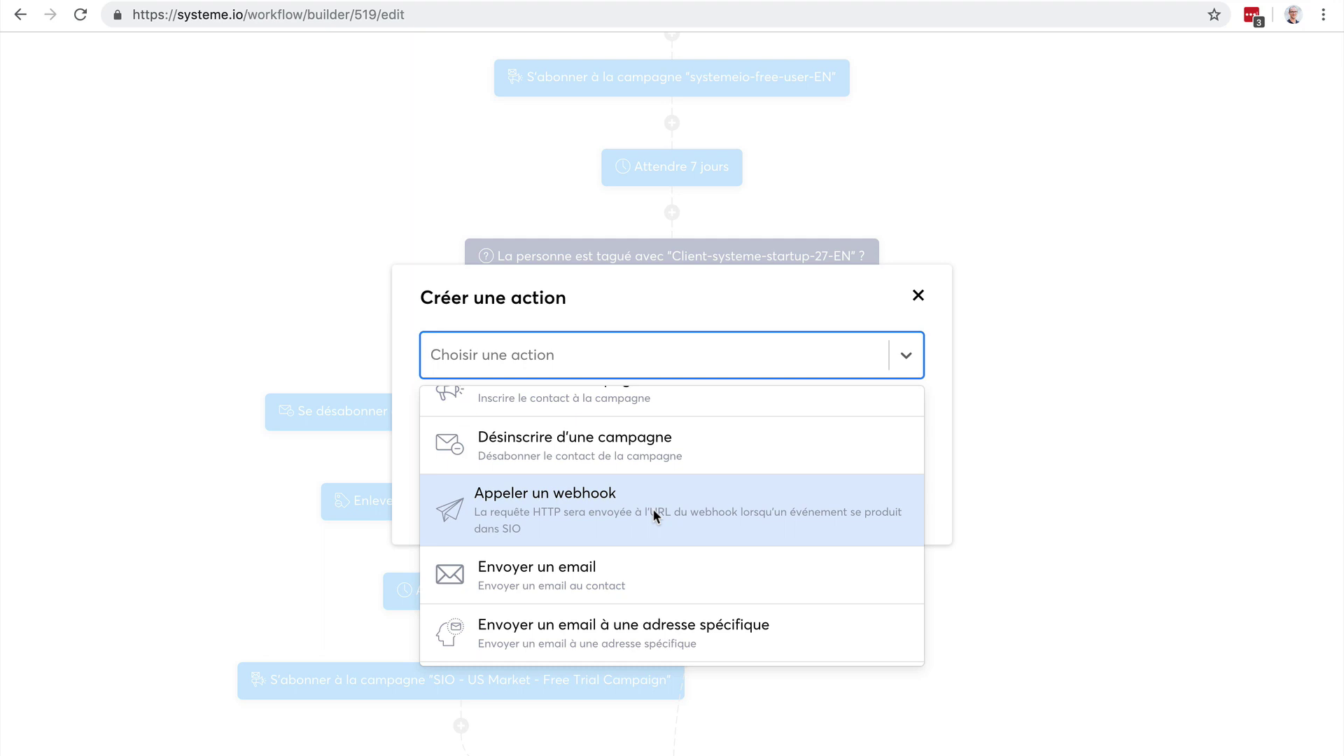
left_click(648, 568)
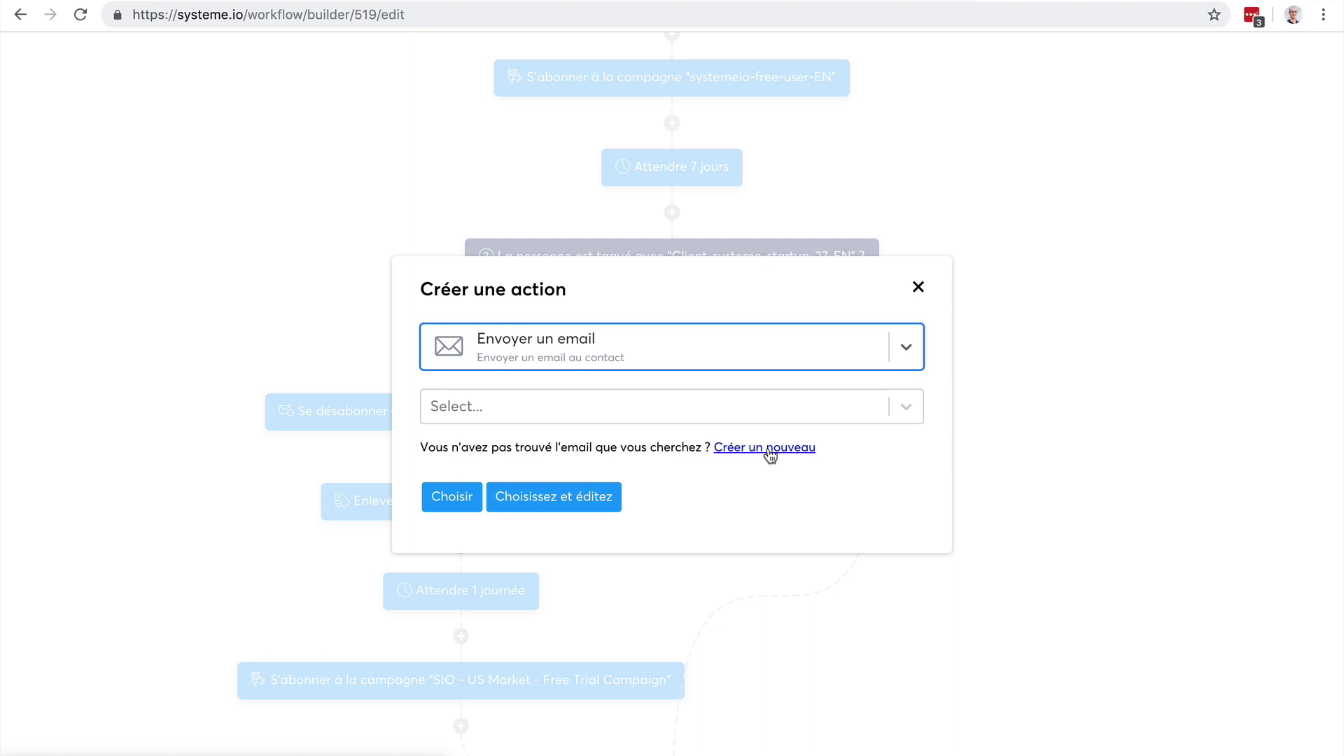
left_click(919, 289)
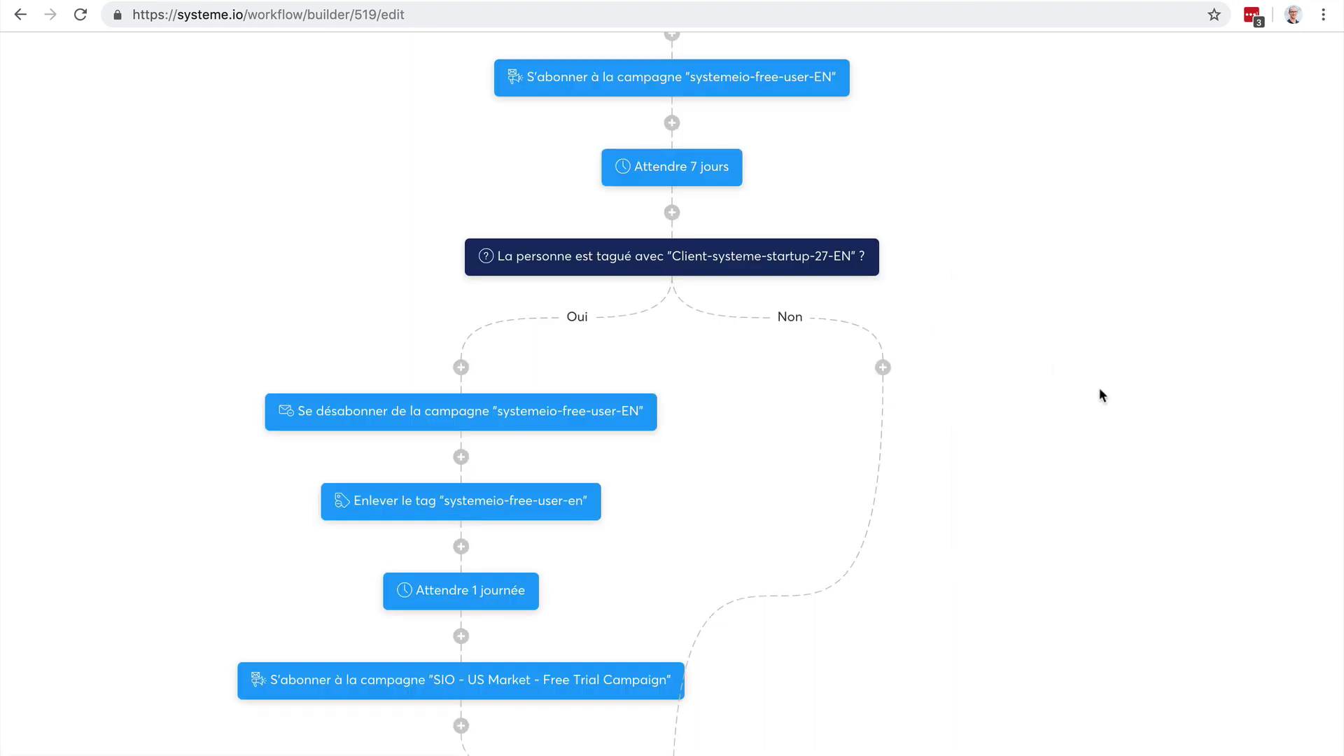
scroll(1102, 389, "up", 4)
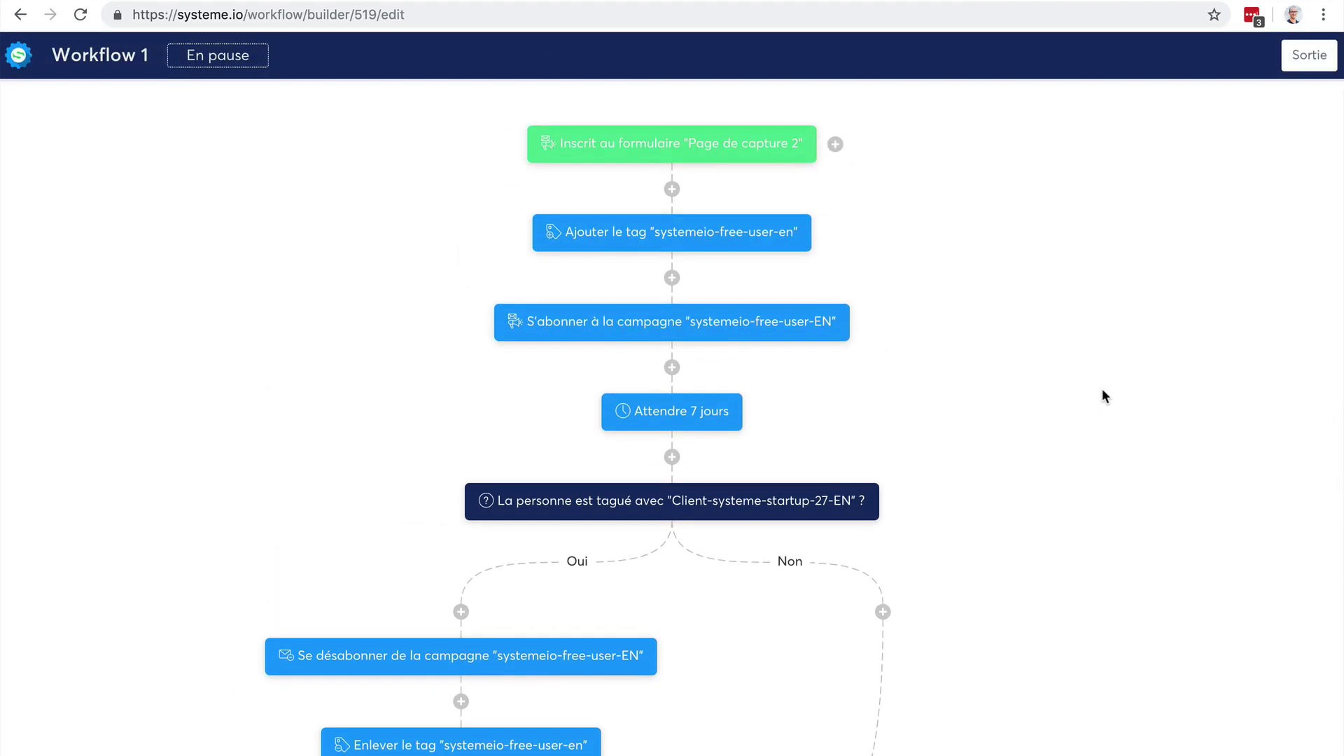